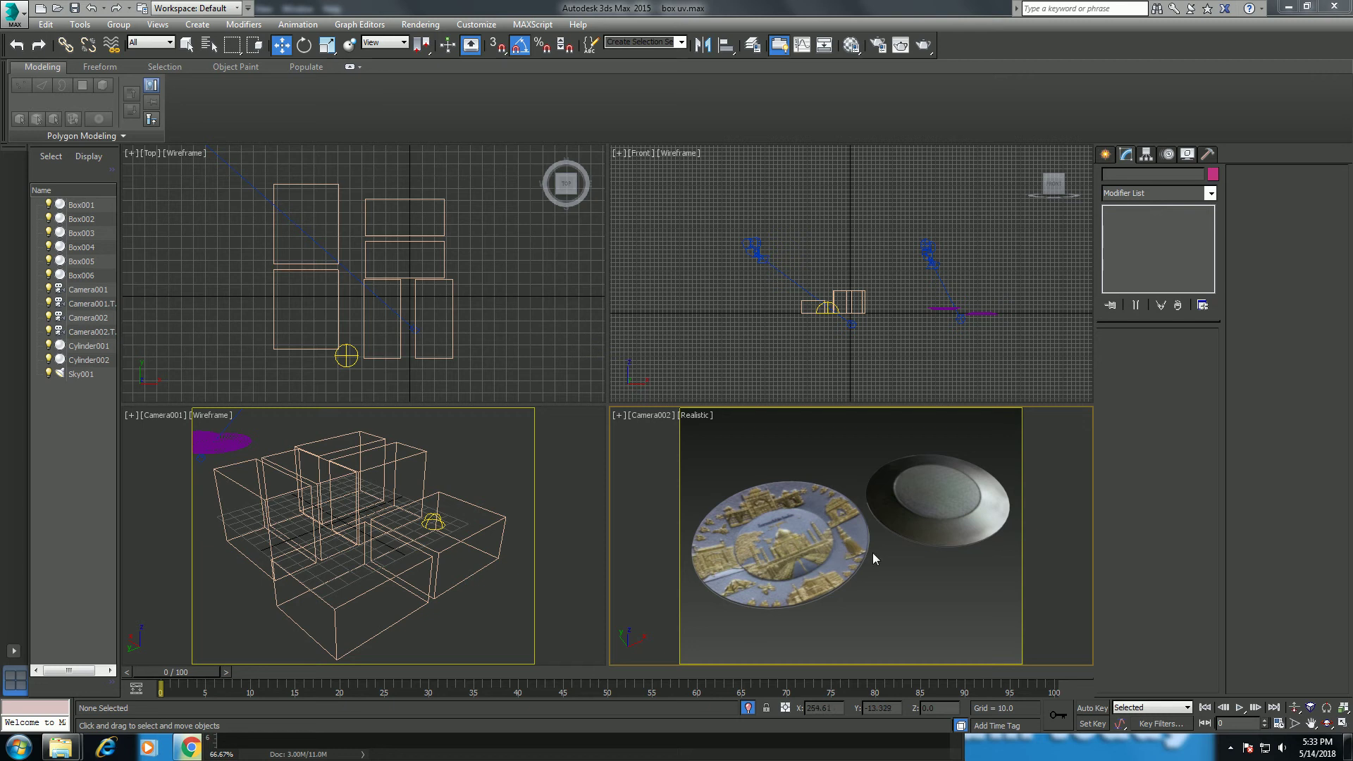
Draw a floor Plane around the cardboard boxes in the Top view.
left_click(542, 482)
left_click(1105, 154)
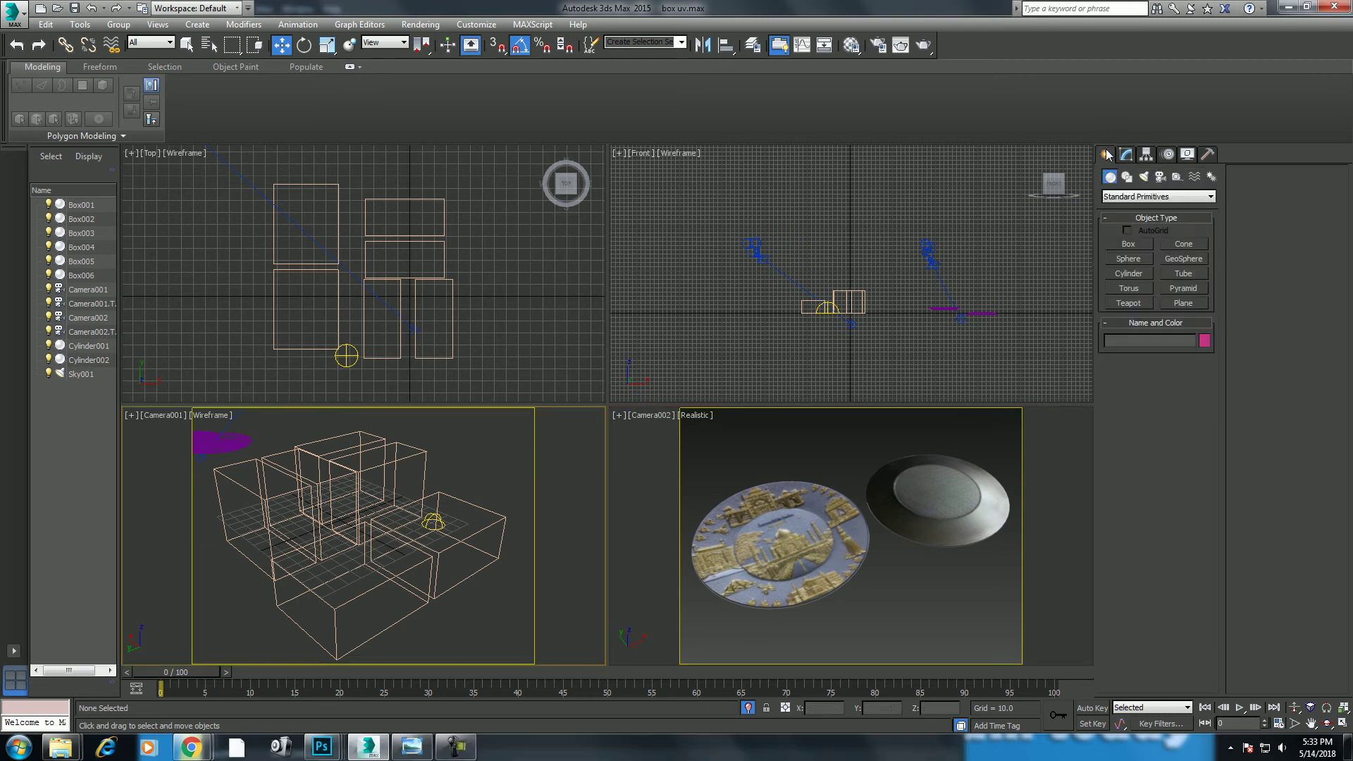
left_click(1183, 303)
scroll(380, 296, "down", 1)
scroll(299, 252, "down", 1)
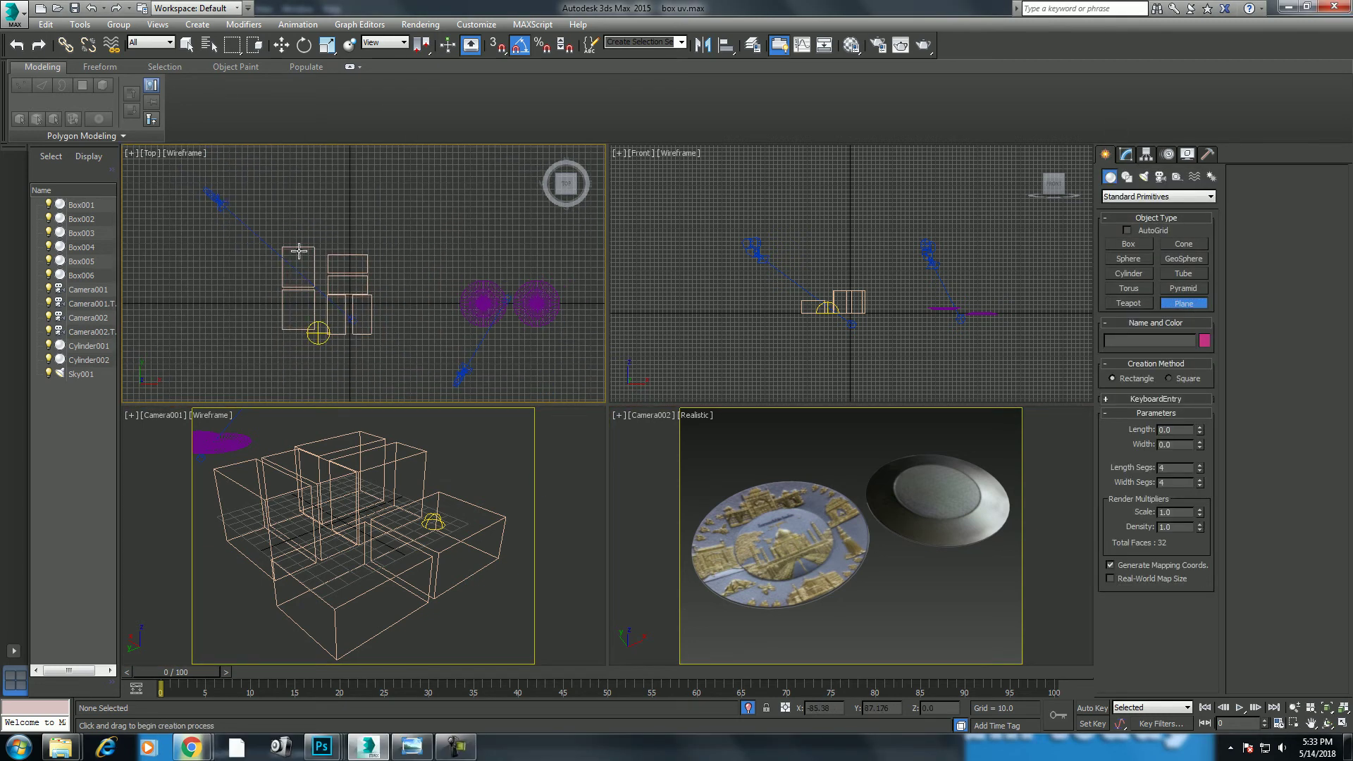
left_click_drag(223, 195, 415, 381)
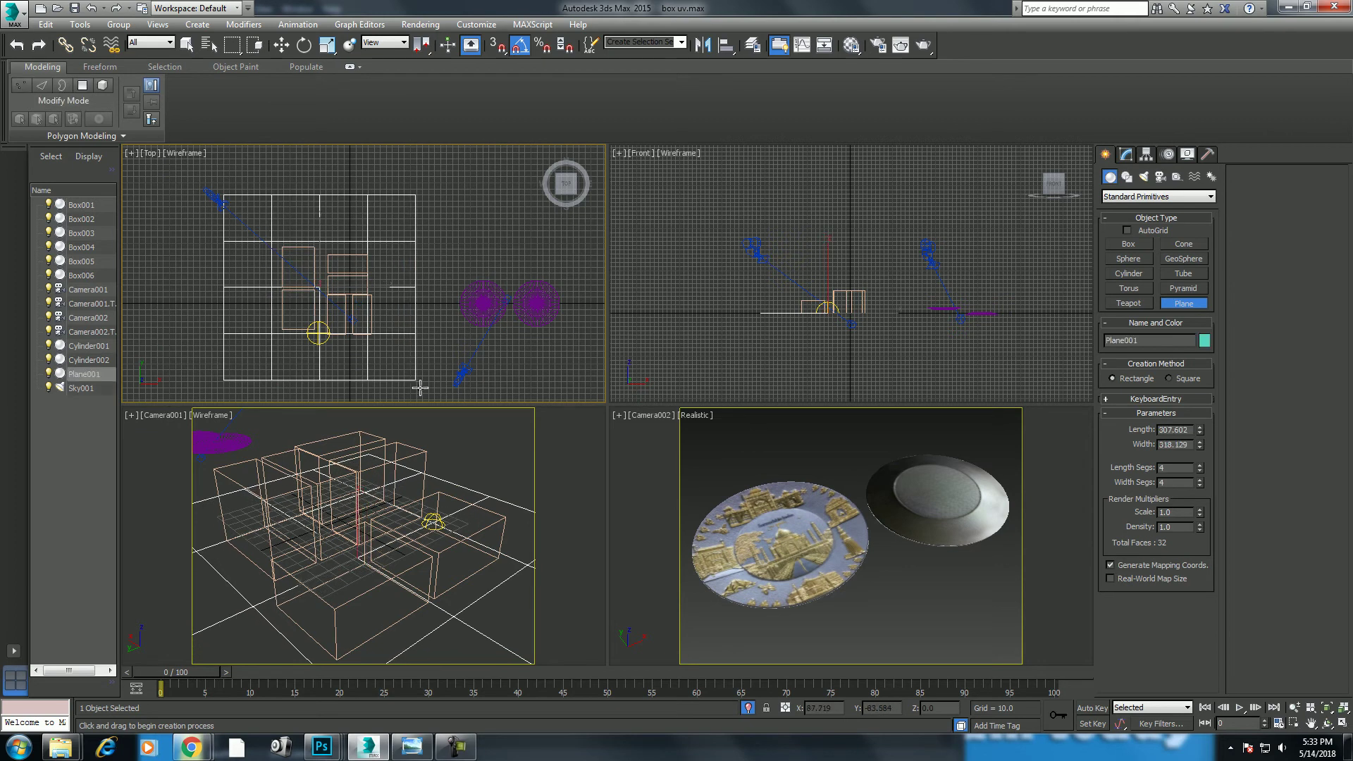
right_click(484, 480)
Move both plates and Camera002 off to the right.
left_click_drag(466, 281, 574, 401)
scroll(519, 326, "down", 3)
left_click_drag(564, 323, 637, 324)
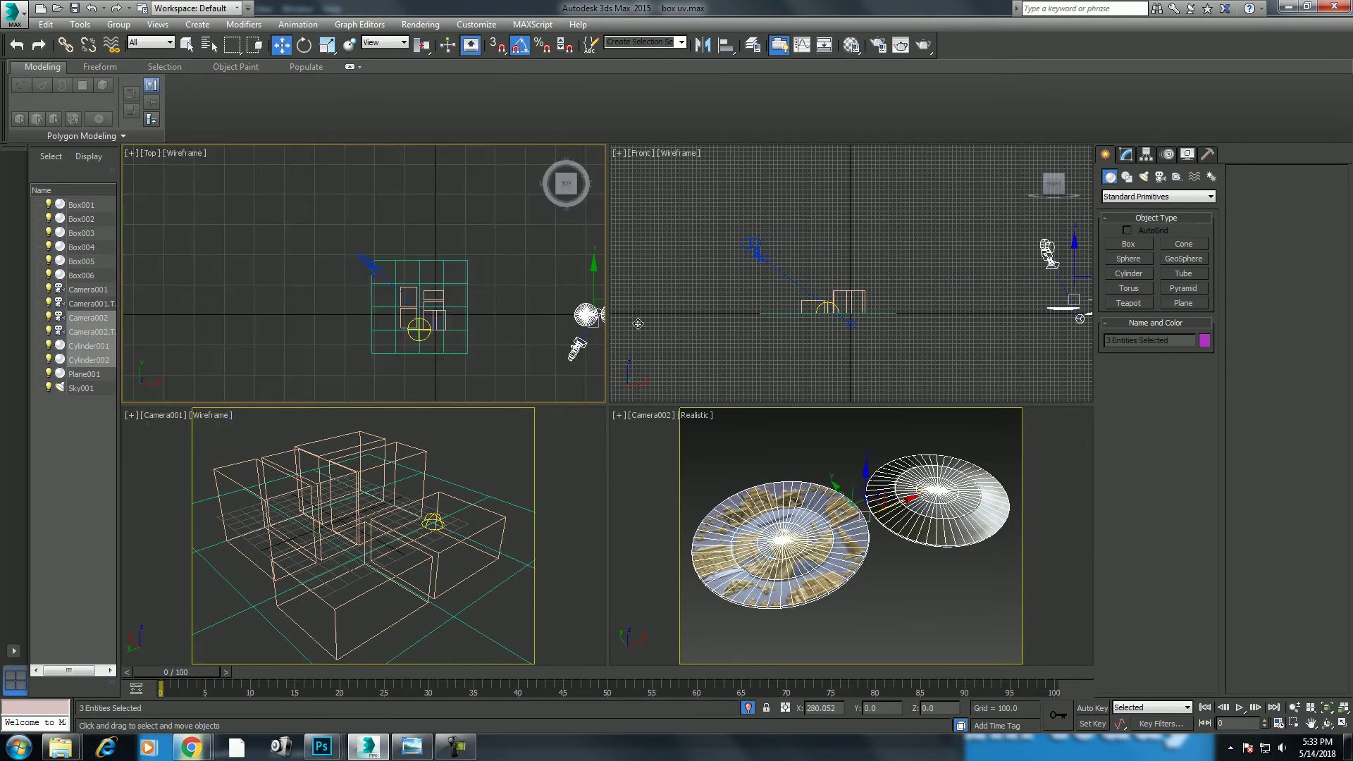
left_click(638, 324)
Scale the floor plane to about 169% and use Realistic shading in the Top and camera views.
left_click(458, 284)
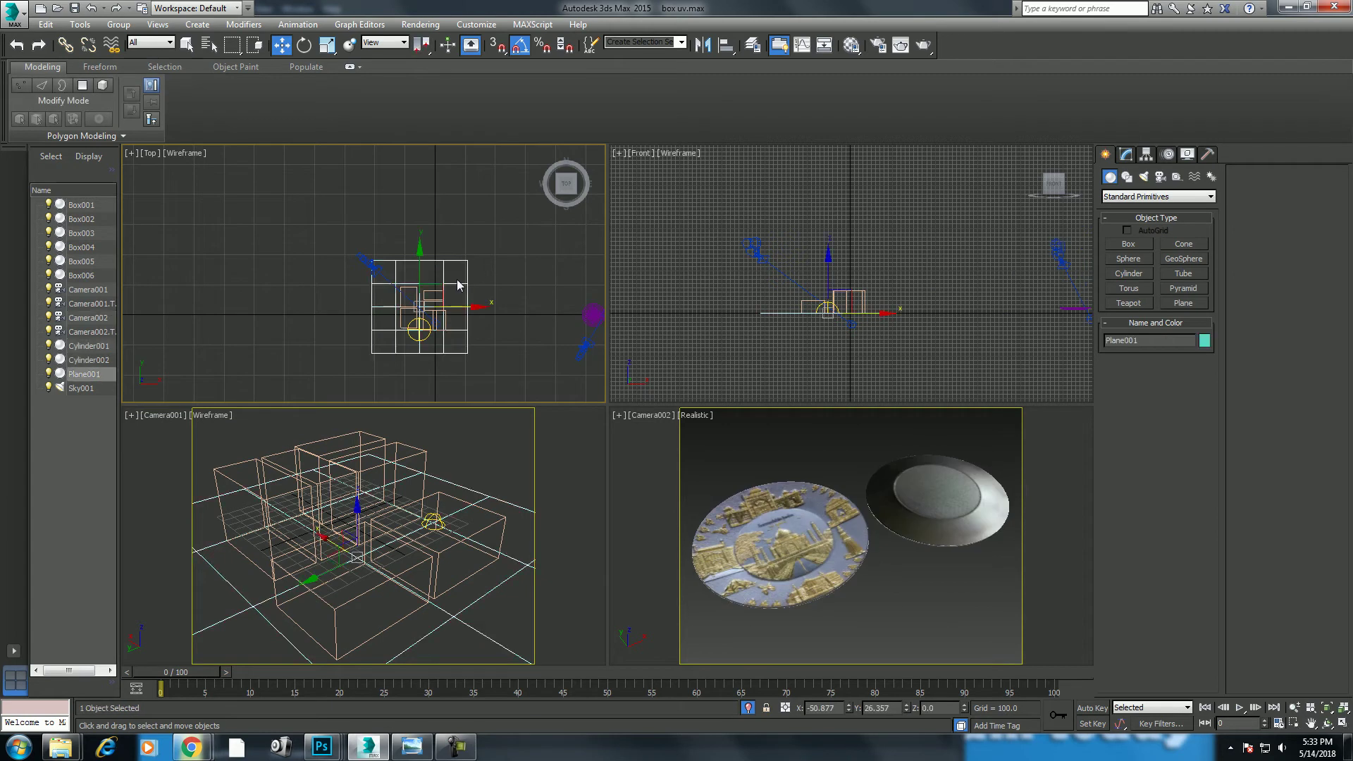
key("r")
left_click_drag(439, 304, 448, 283)
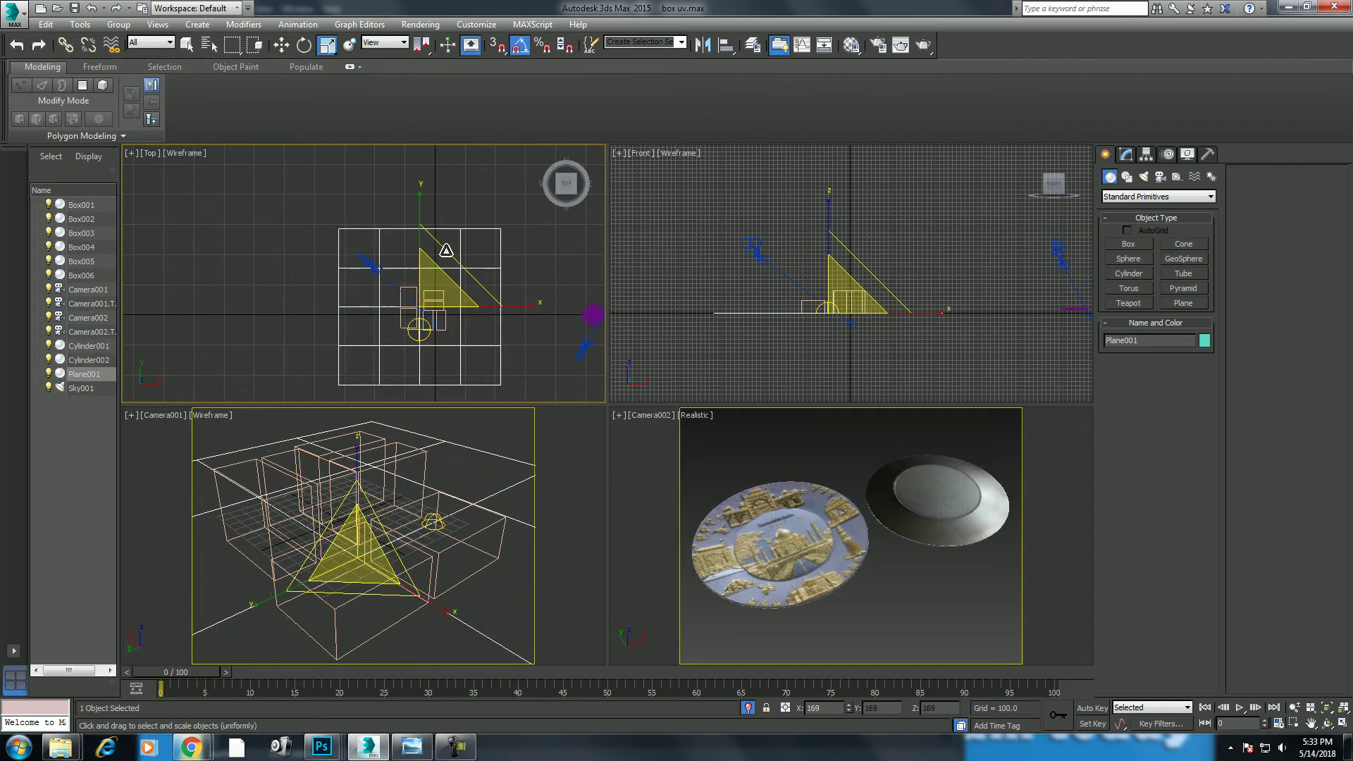
key("F3")
middle_click(481, 424)
key("F3")
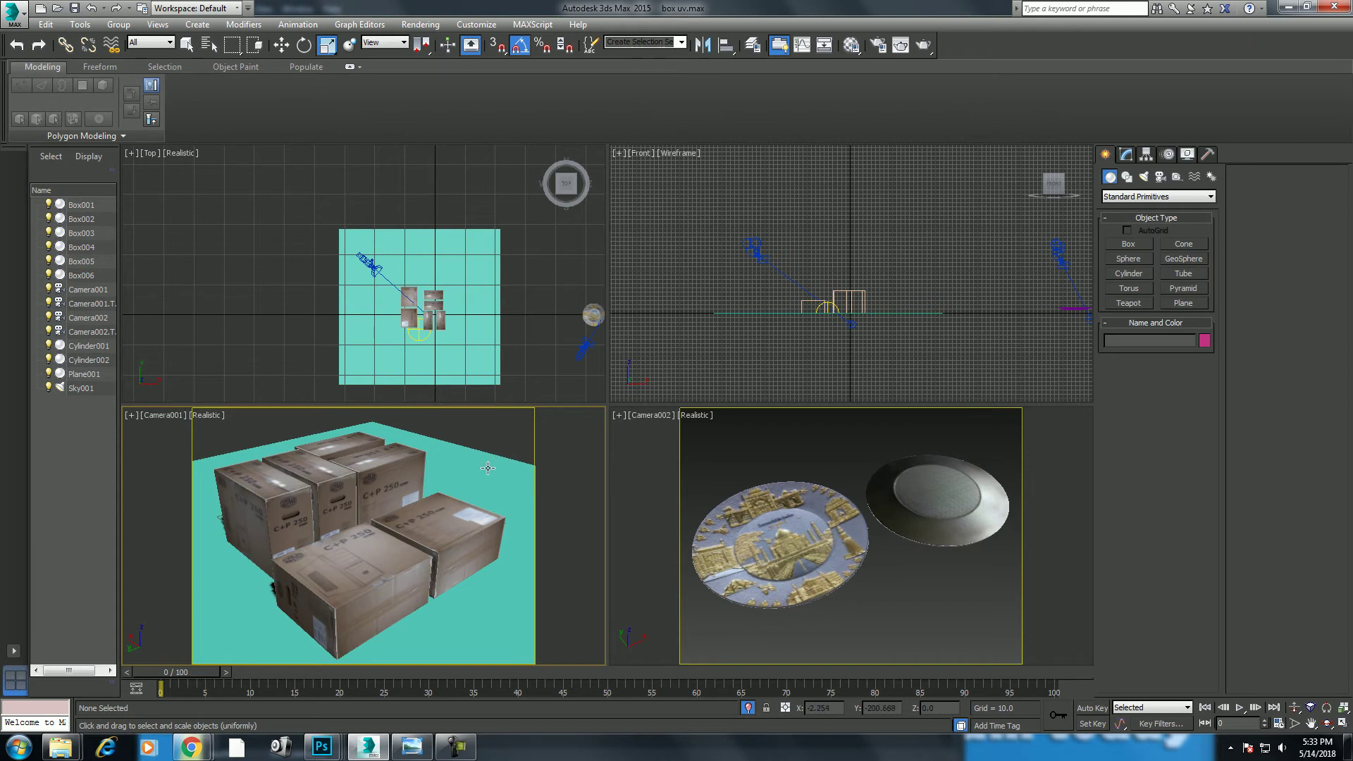
Enlarge the floor plane to 185%, then open the Material Editor on an unused slot.
mouse_move(357, 556)
left_mouse_down()
mouse_move(377, 494)
mouse_move(478, 464)
left_mouse_up()
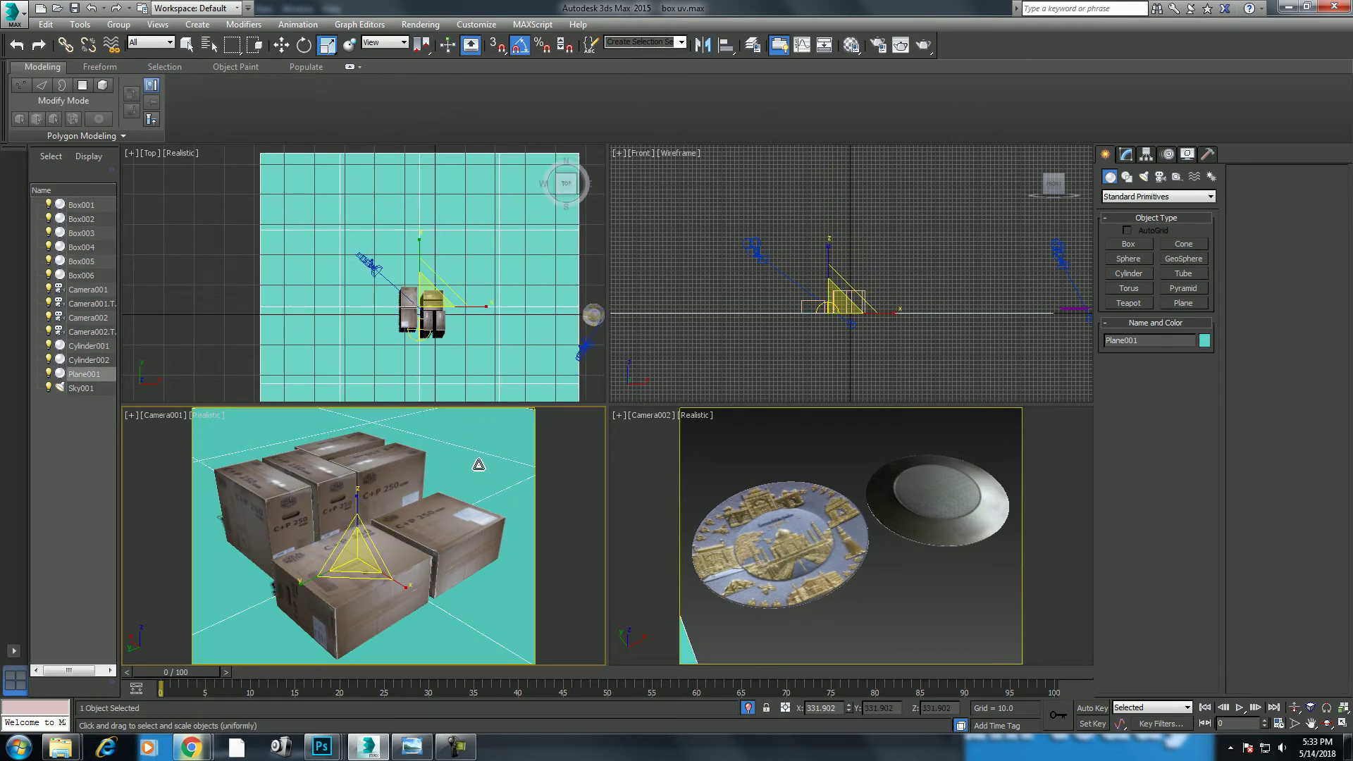
key("m")
left_click(509, 465)
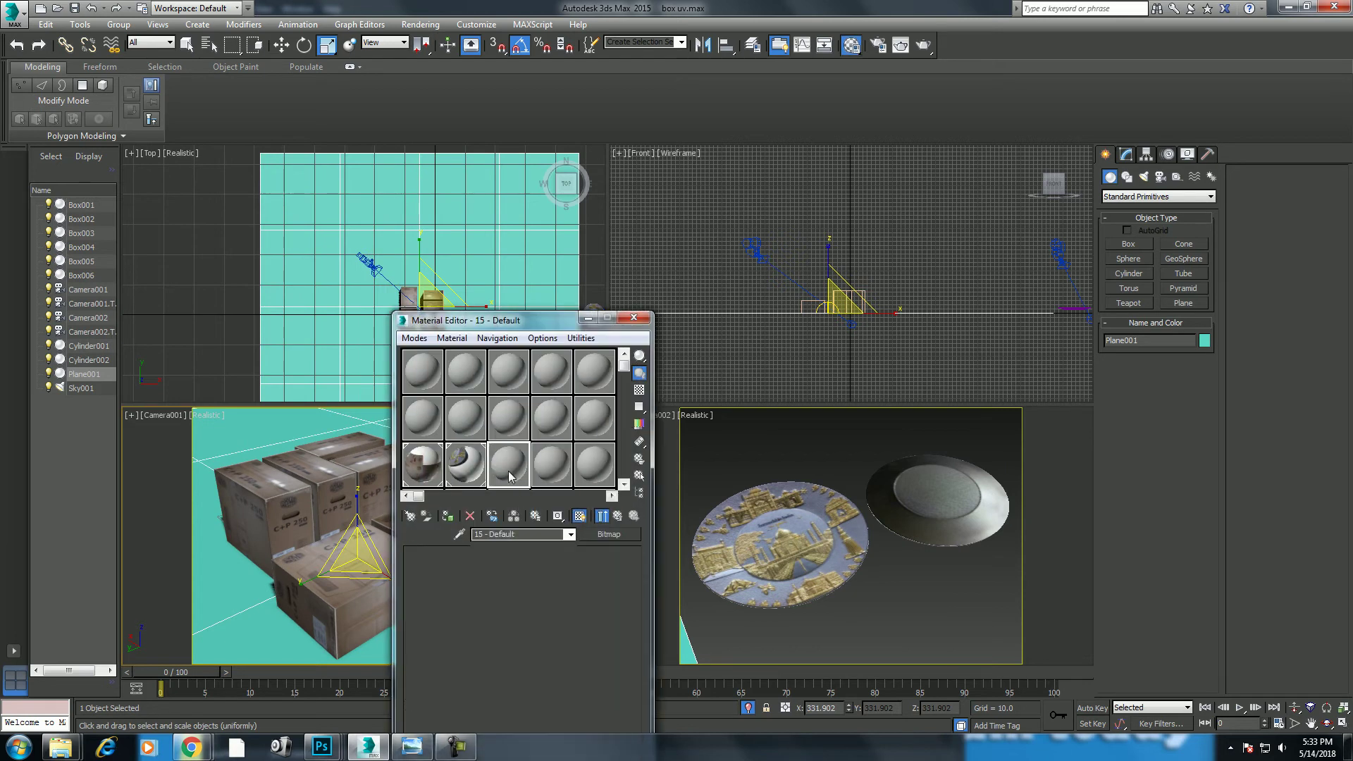
mouse_move(190, 747)
left_click(271, 673)
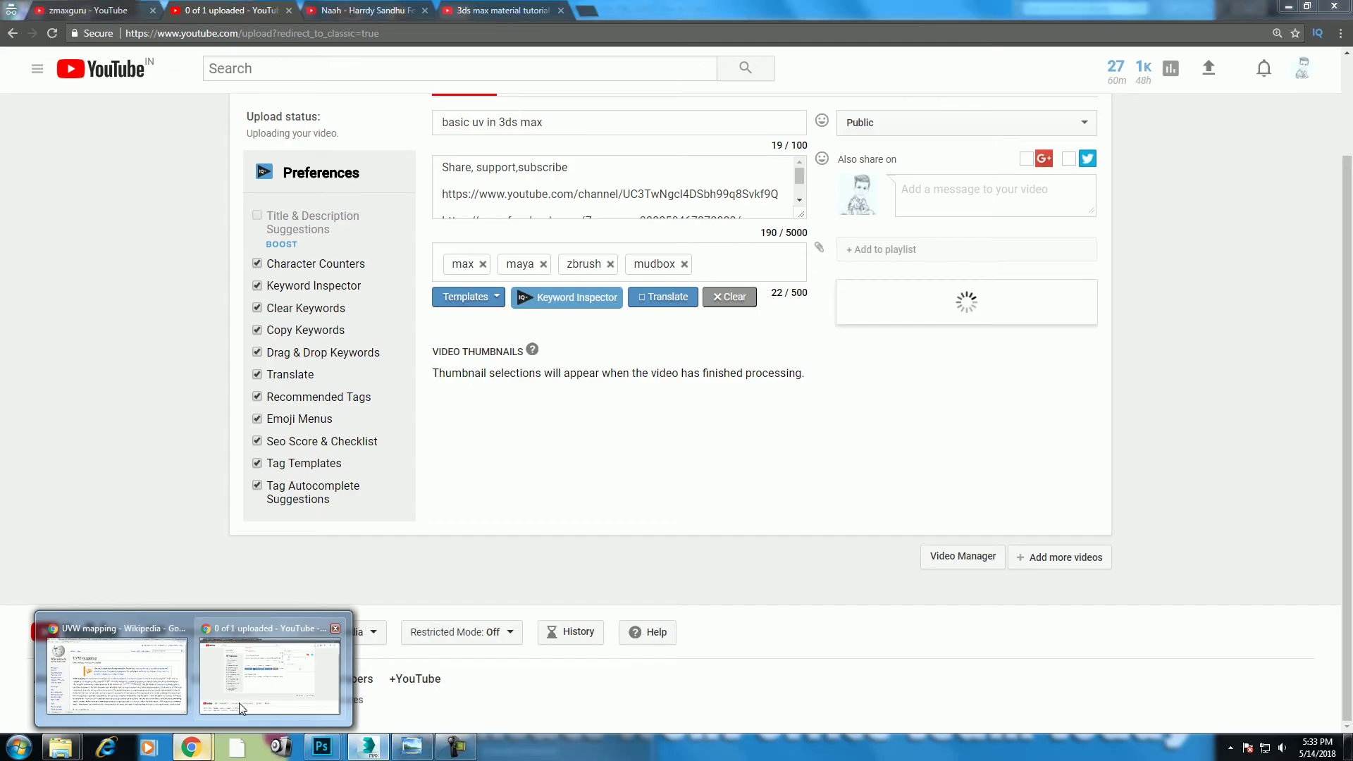
left_click(354, 8)
left_click(486, 10)
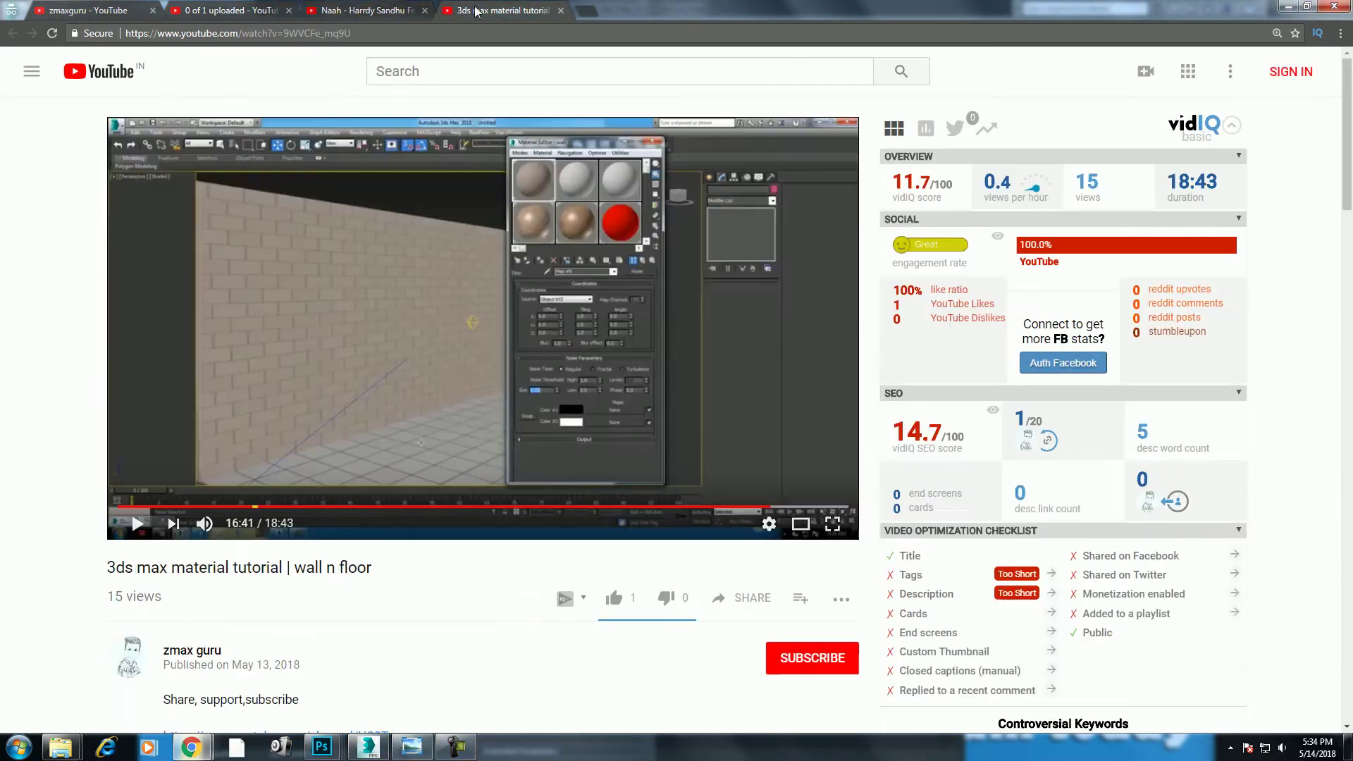
left_click(425, 11)
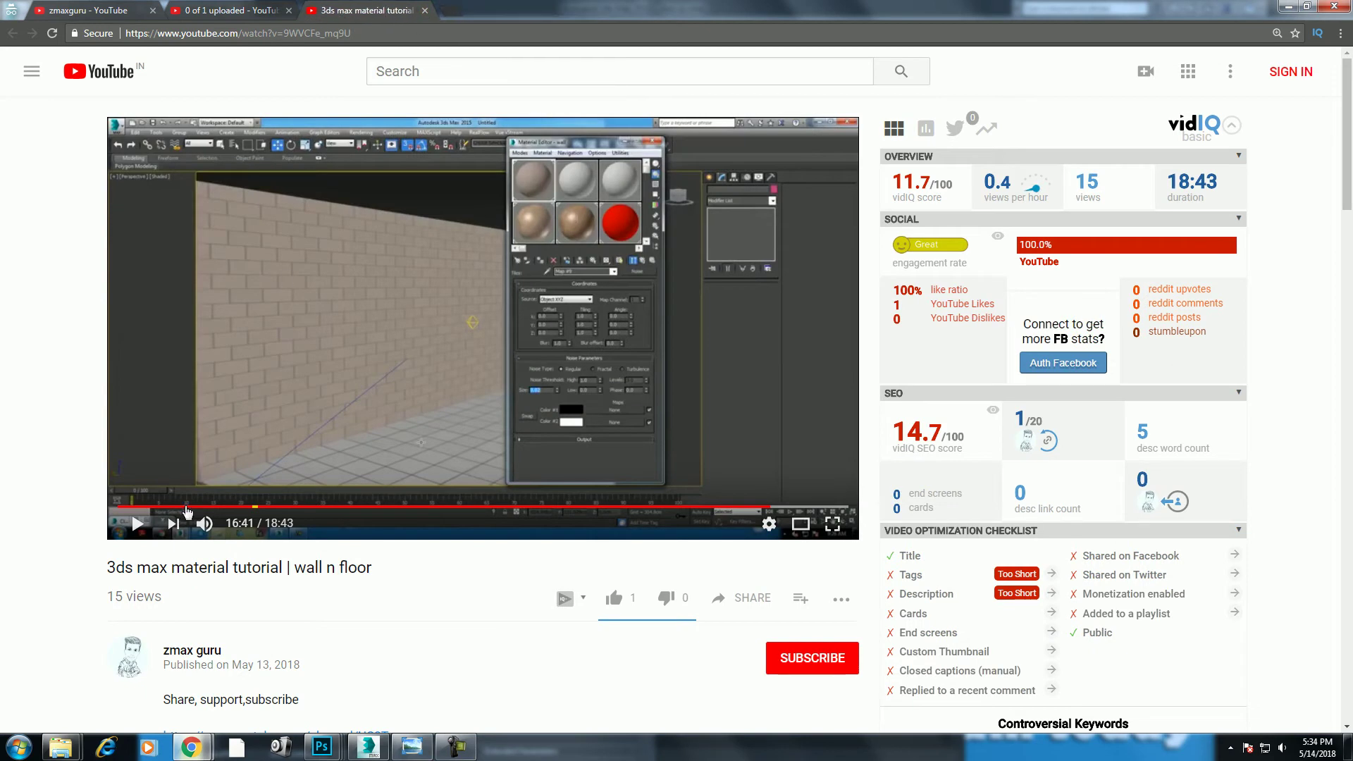
left_click_drag(188, 506, 81, 514)
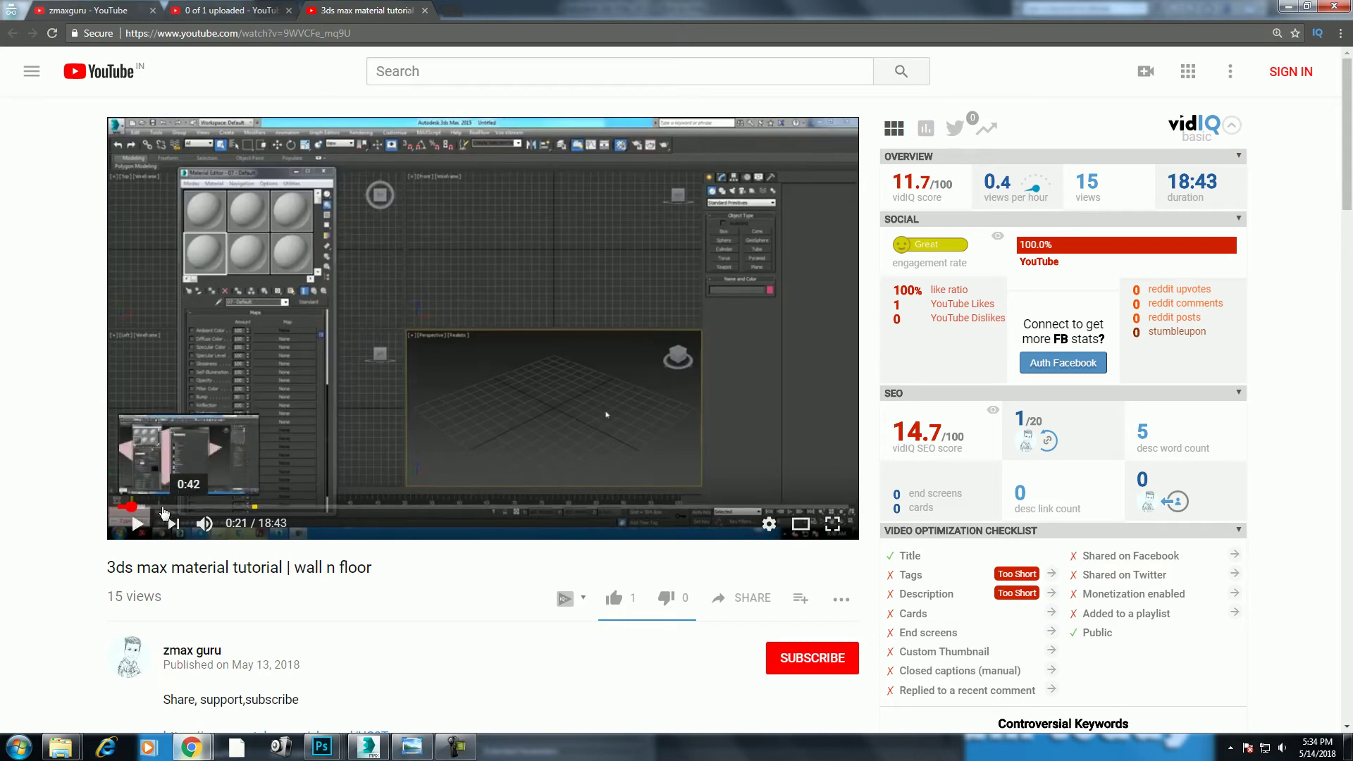
left_click_drag(550, 507, 605, 514)
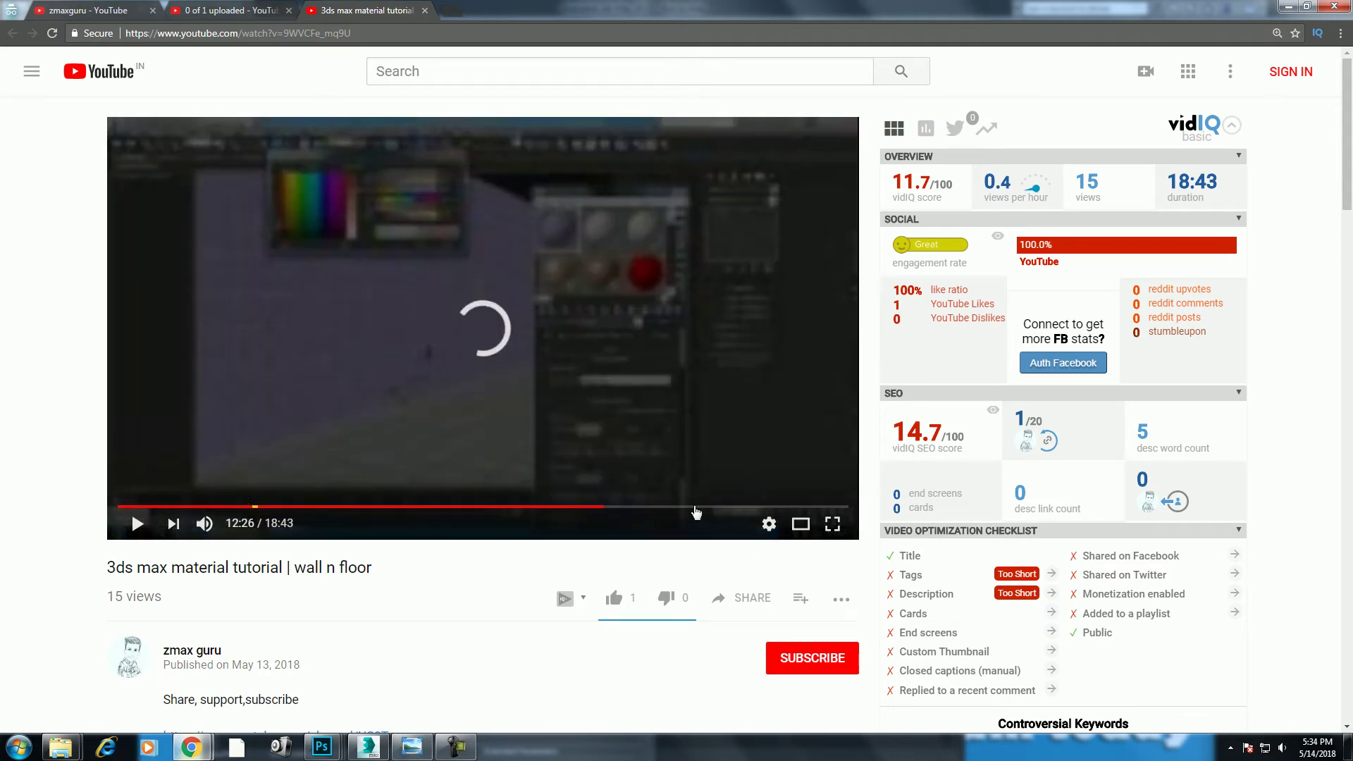
left_click(745, 507)
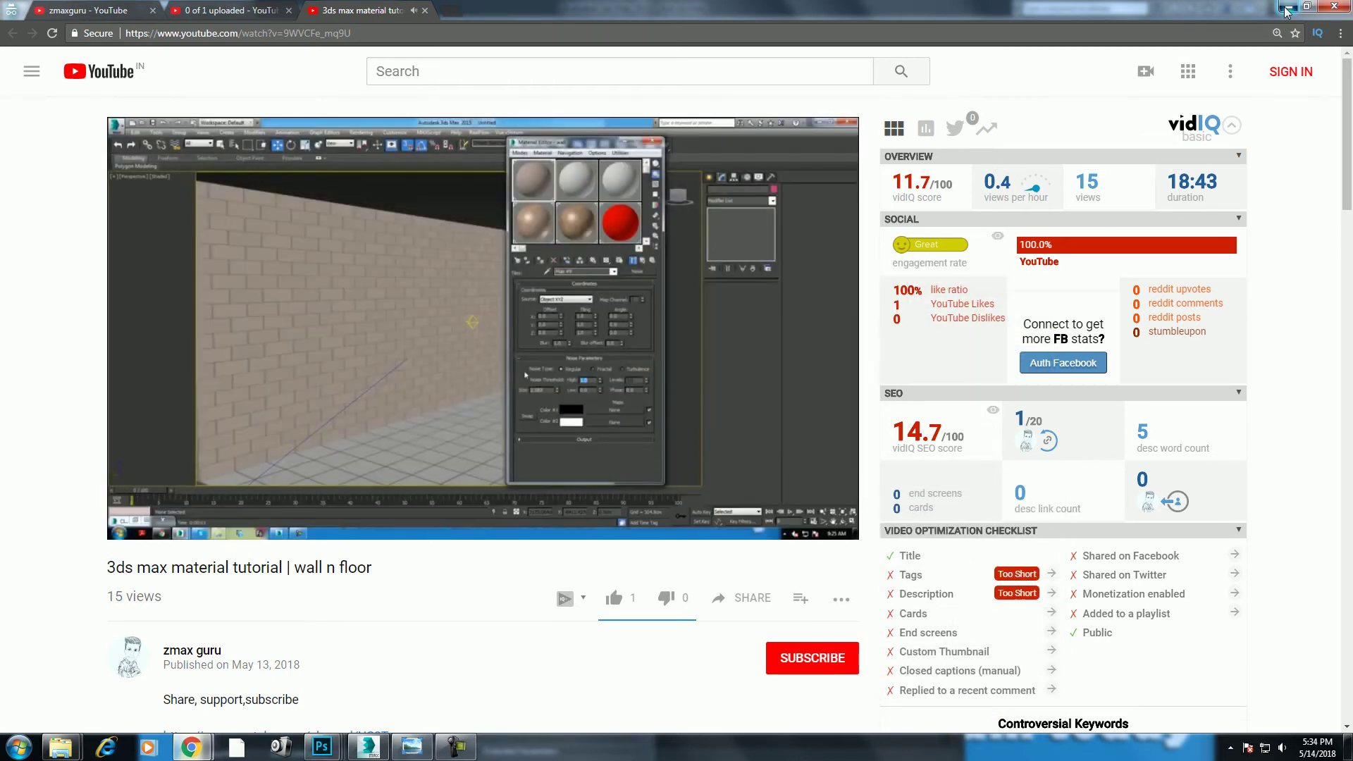
left_click(1286, 7)
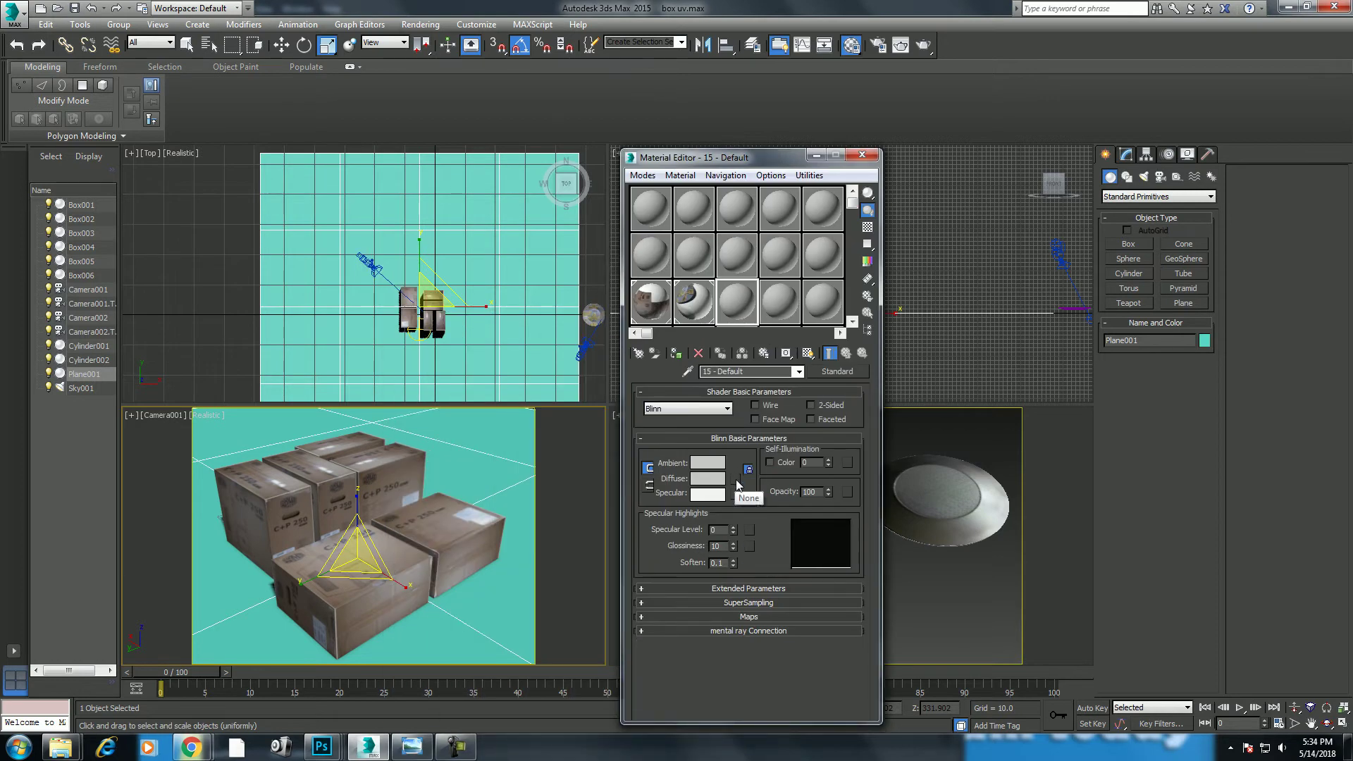
Give the floor material a Tiles diffuse map and show it in the viewport.
left_click(737, 482)
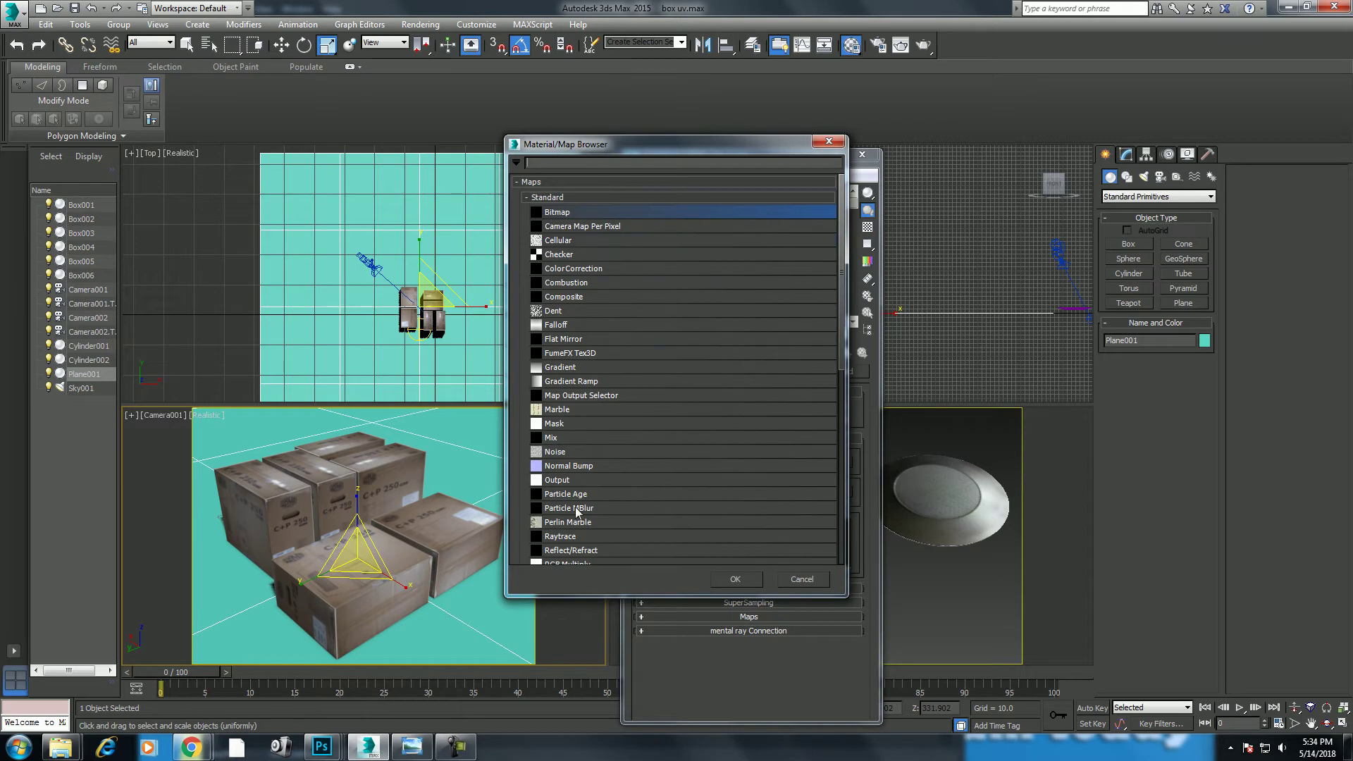
left_click(456, 746)
type("til")
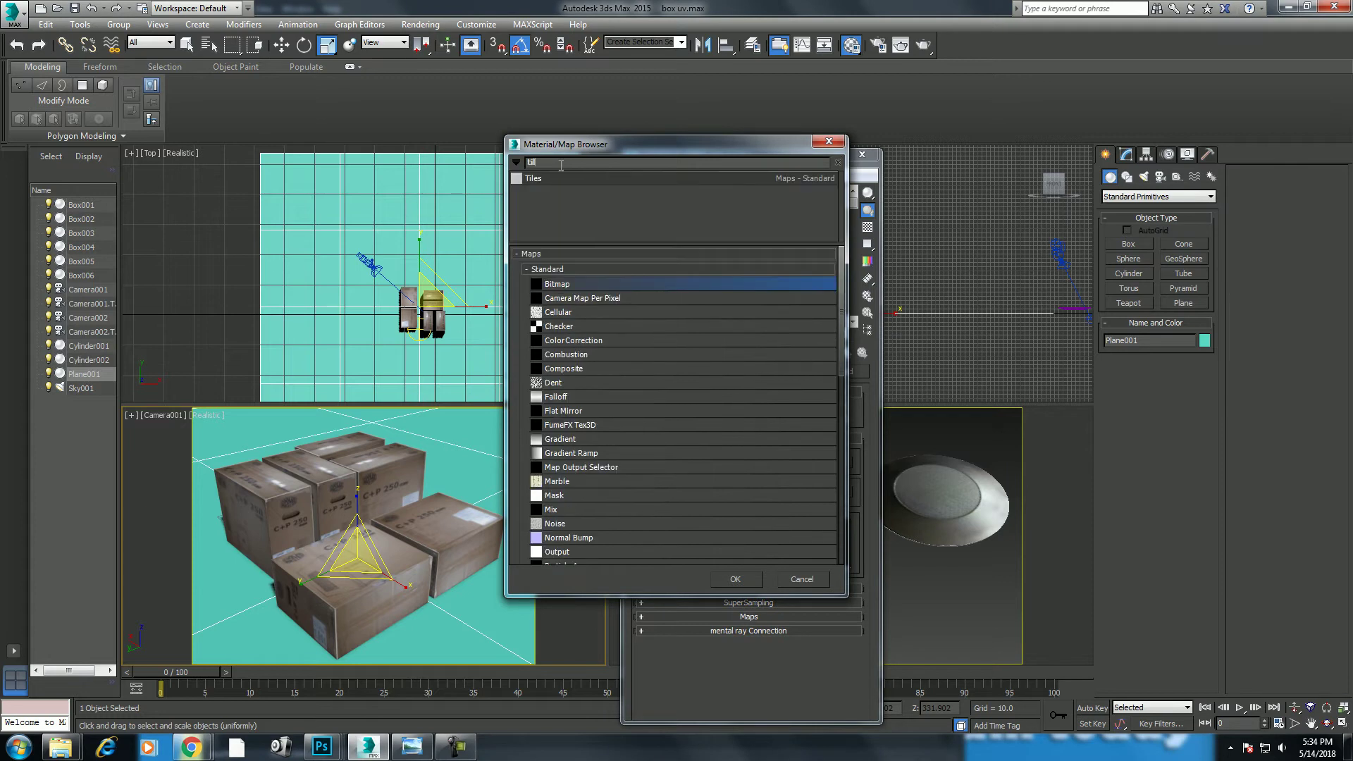
double_click(532, 182)
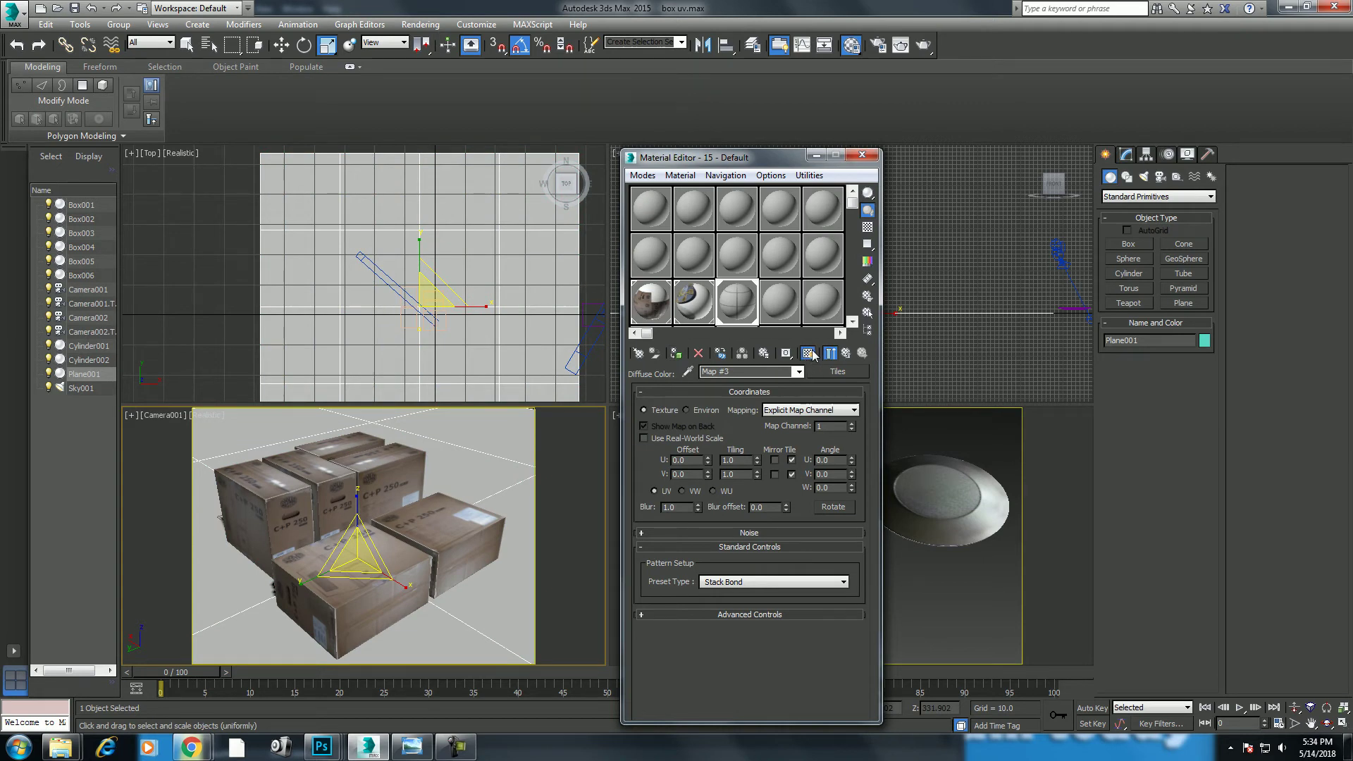
left_click(785, 353)
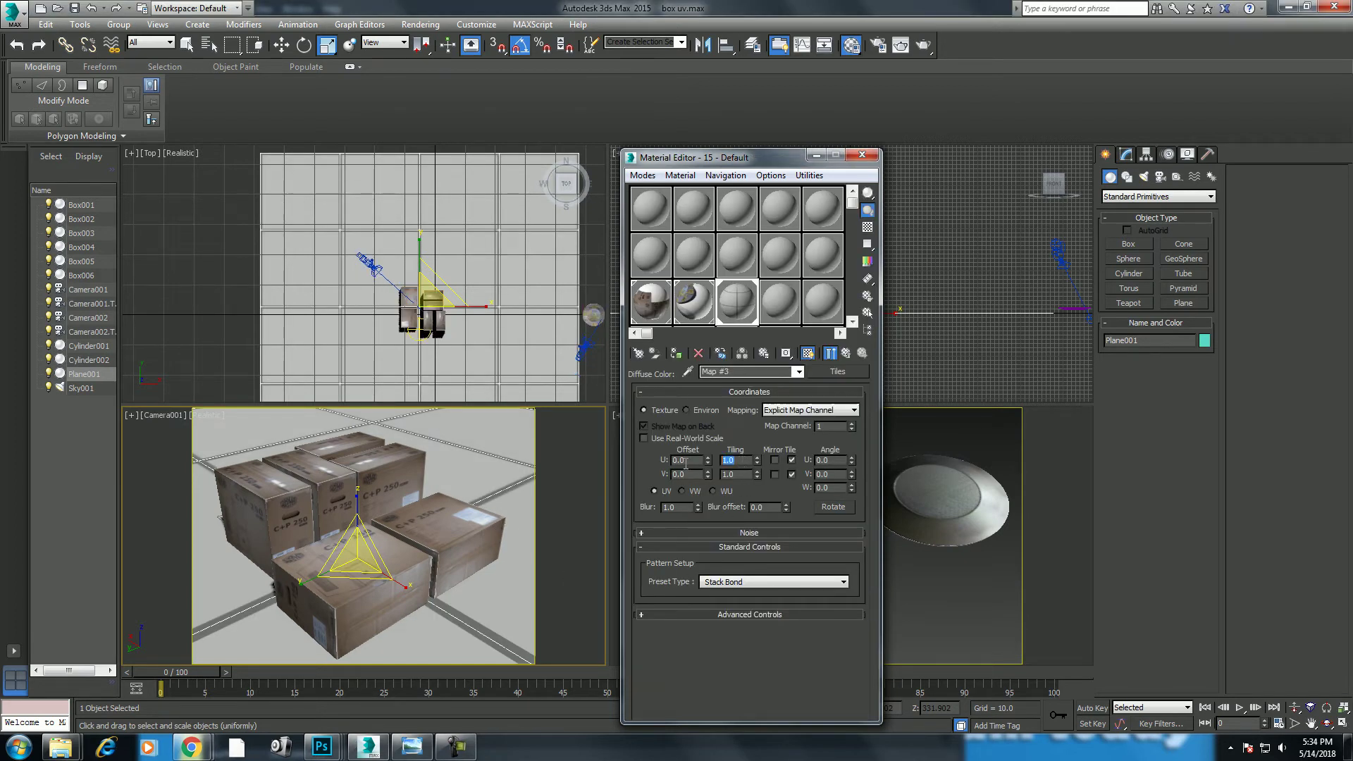
Set the Tiles map's U and V tiling to 10.
type("5")
key("Tab")
type("5")
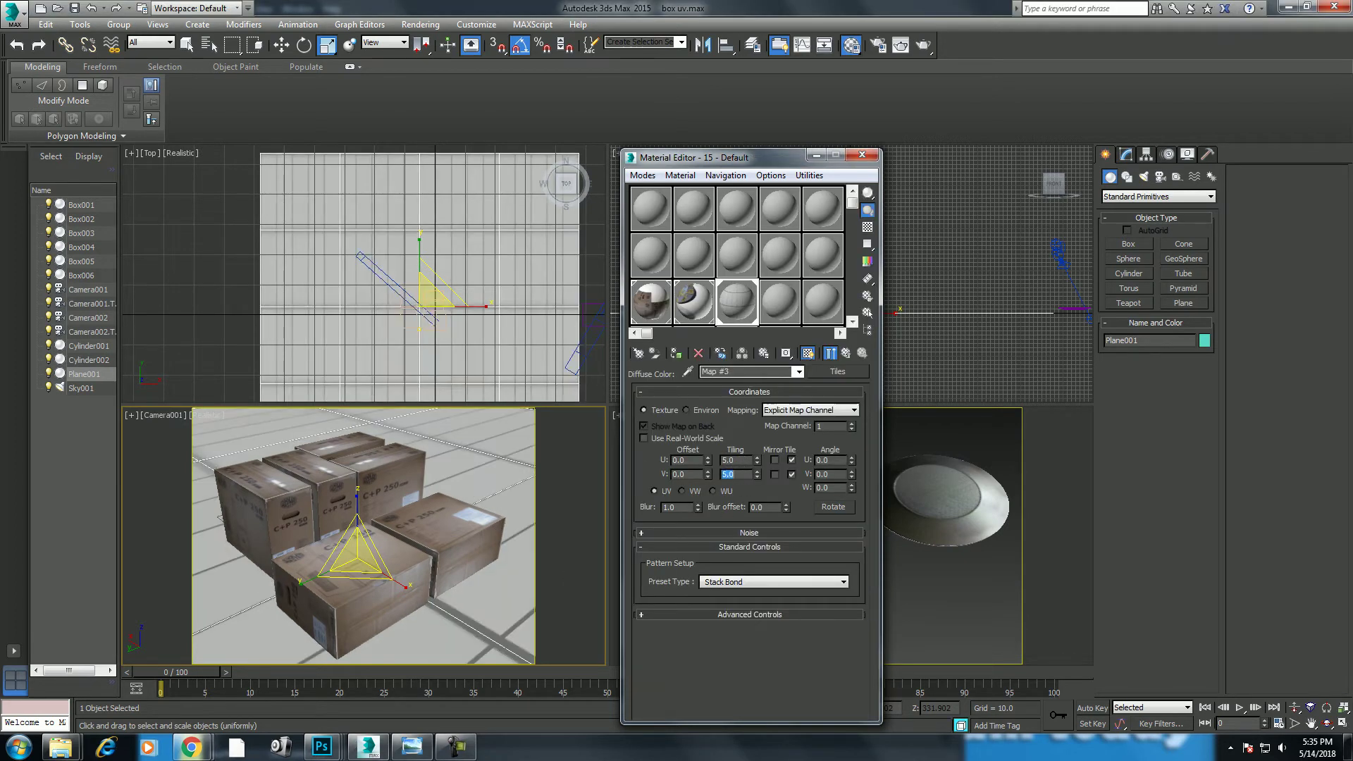
key("Return")
key("shift+Tab")
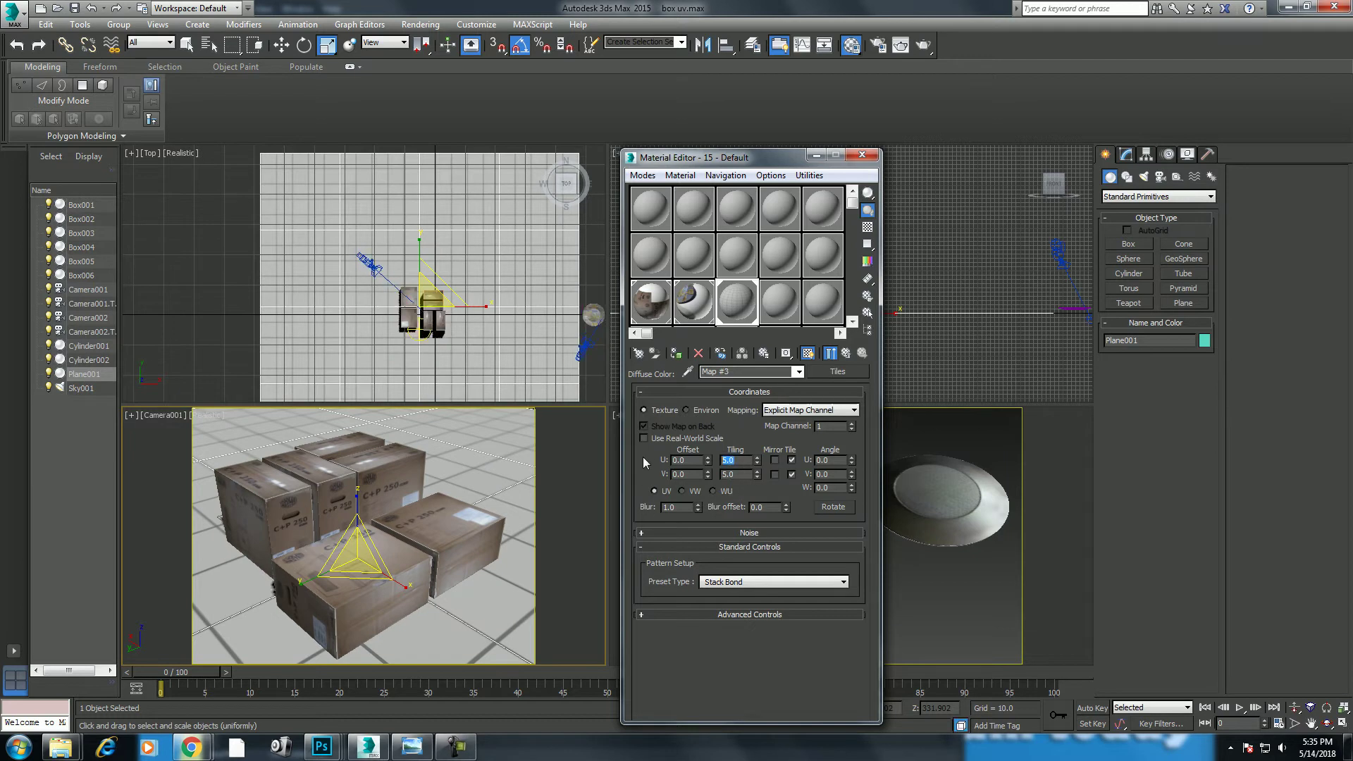
type("10")
key("Tab")
type("10")
key("Return")
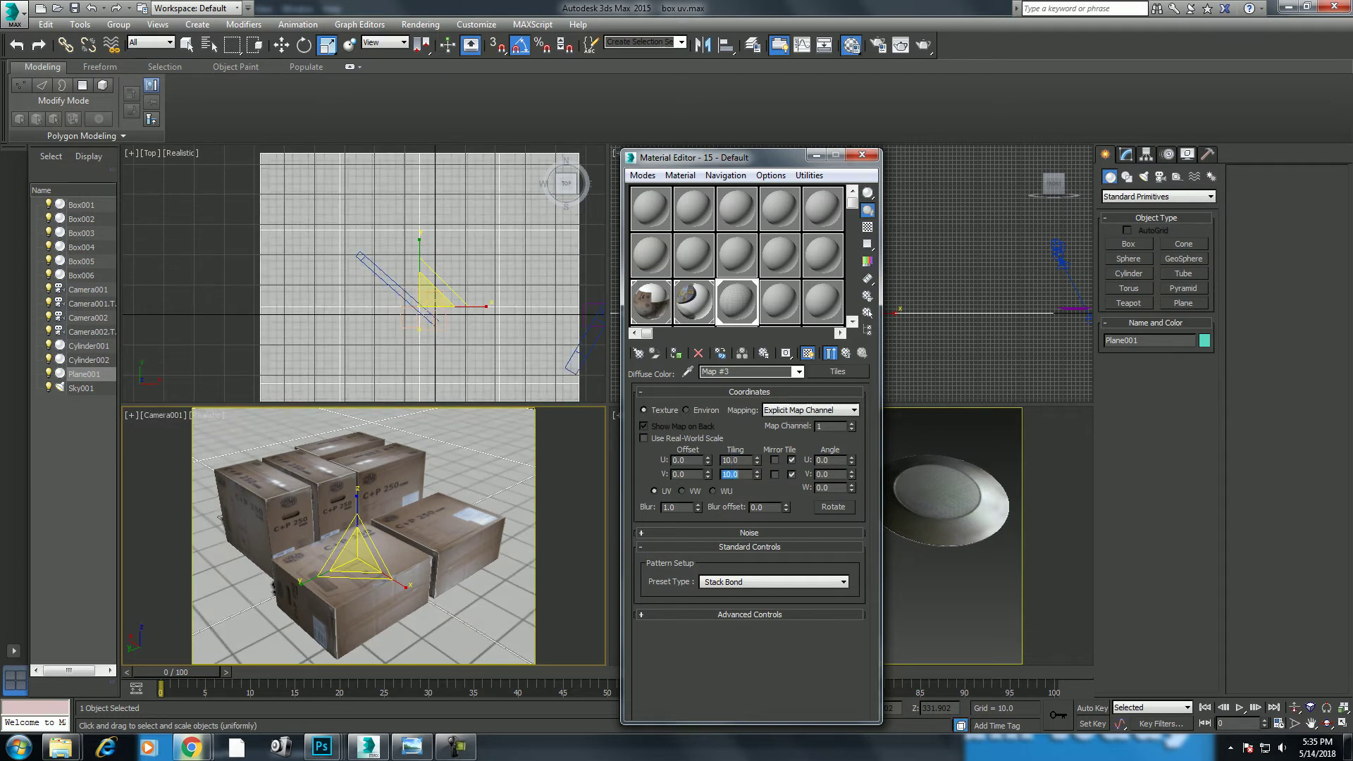
Switch back to Move, maximize the camera view and close the Material Editor.
right_click(492, 502)
left_click(525, 518)
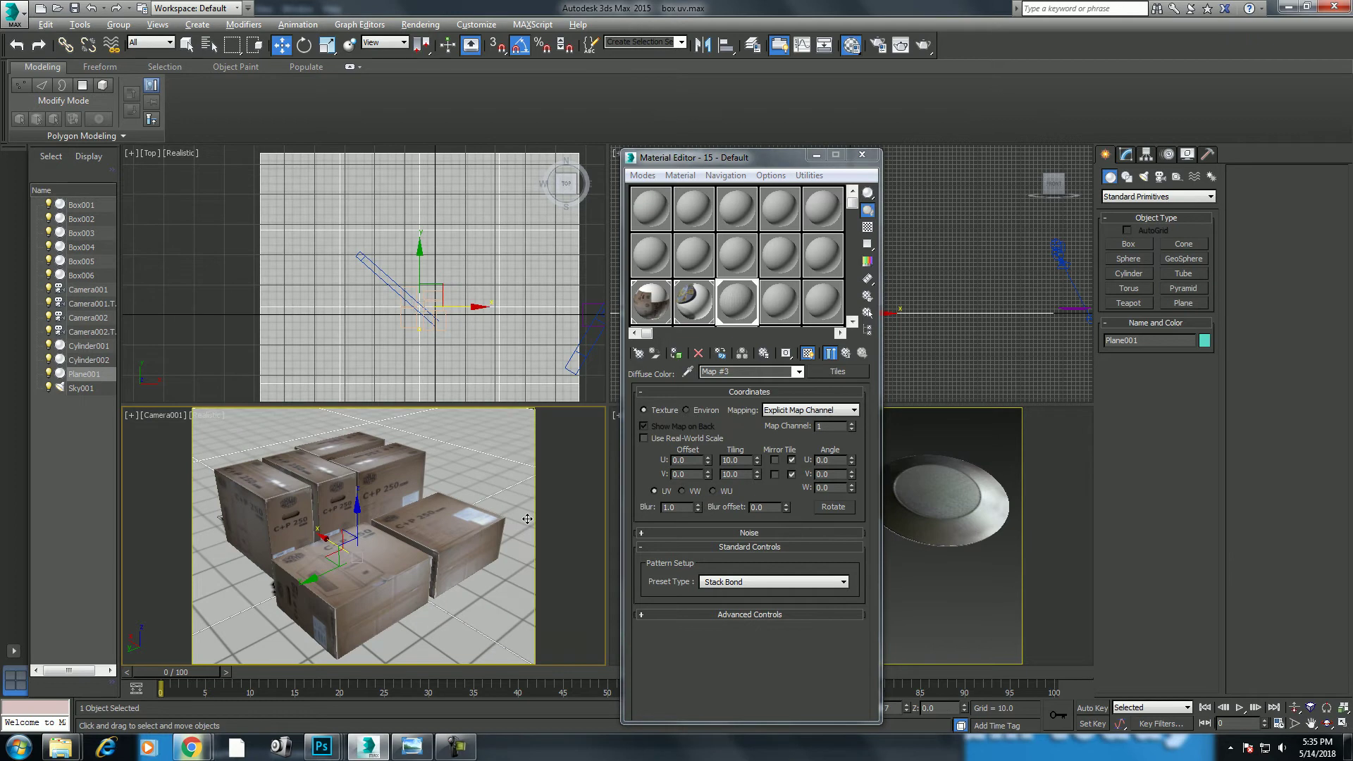
key("alt+w")
left_click(861, 155)
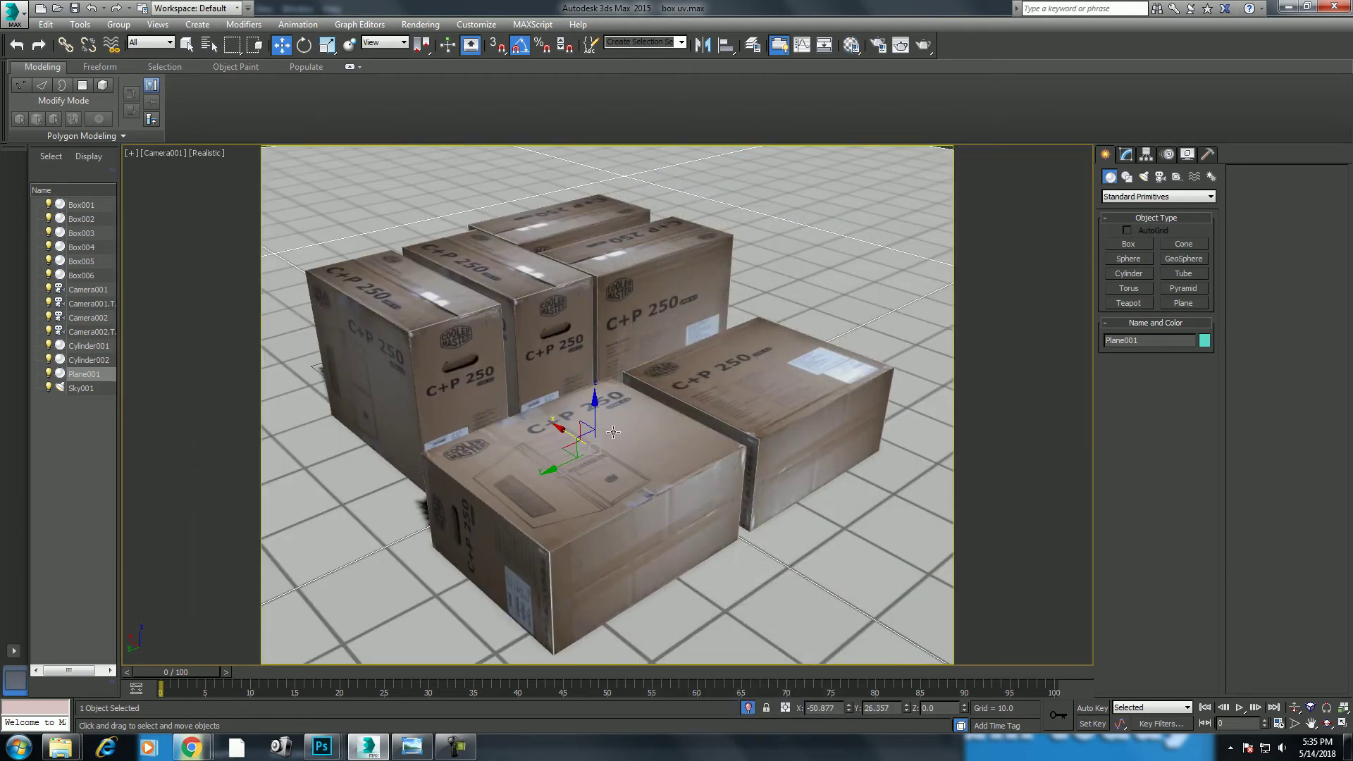
Render Camera001, clone the rendered frame, and minimize both frame windows.
key("r")
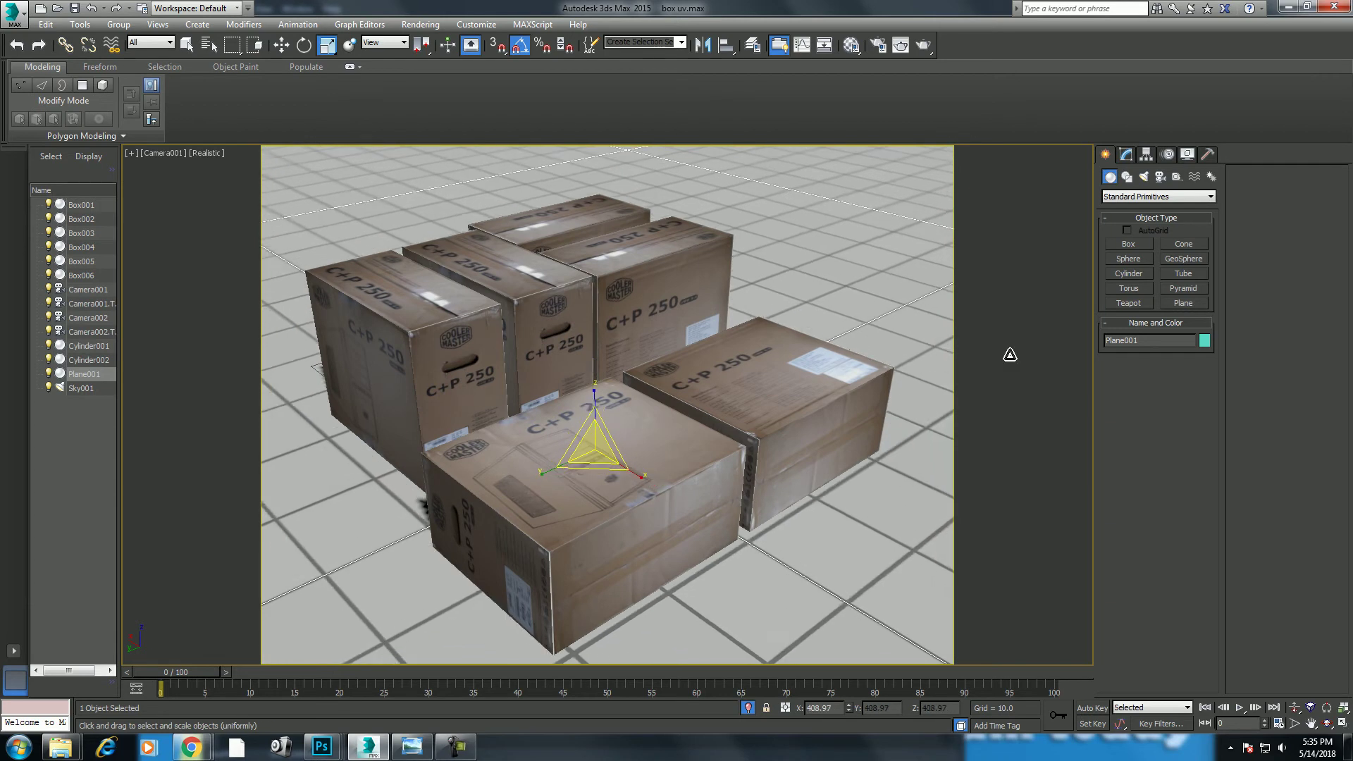
left_click(901, 44)
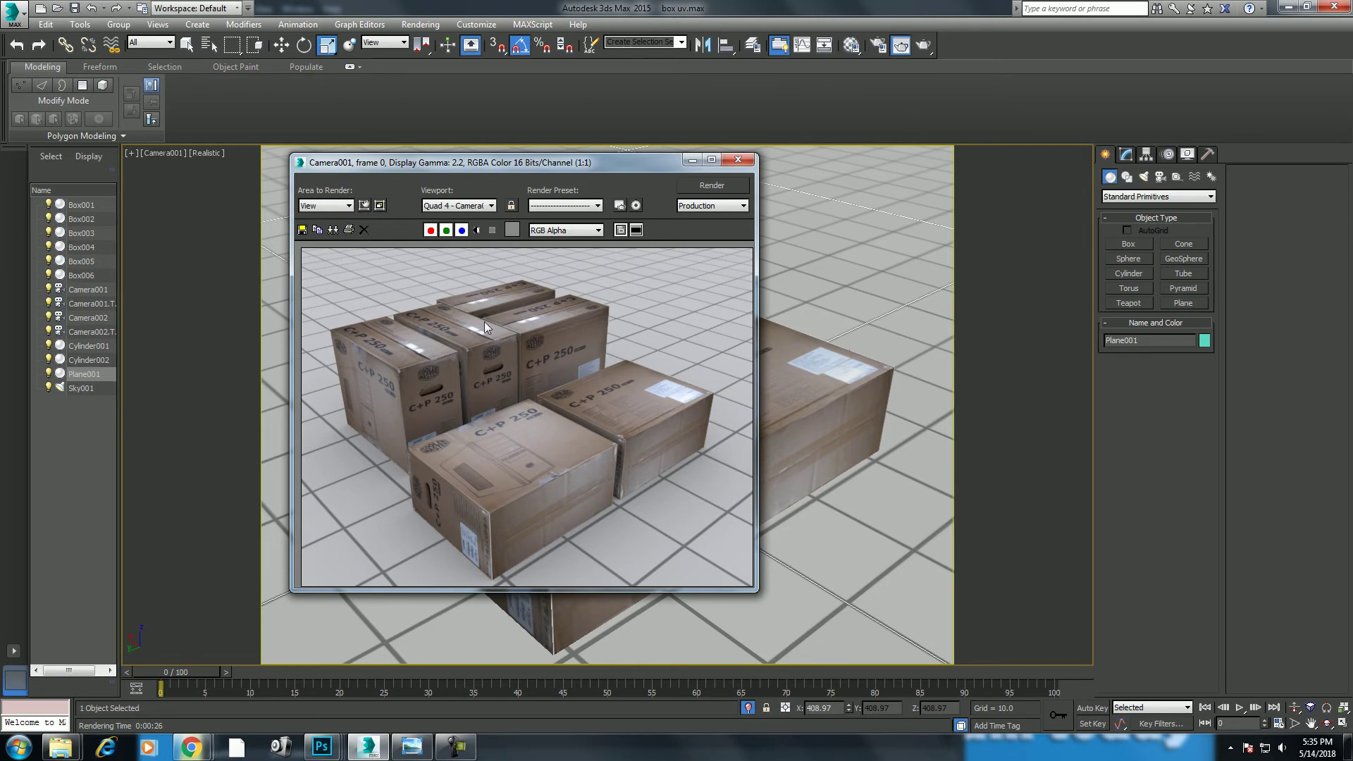
left_click(333, 230)
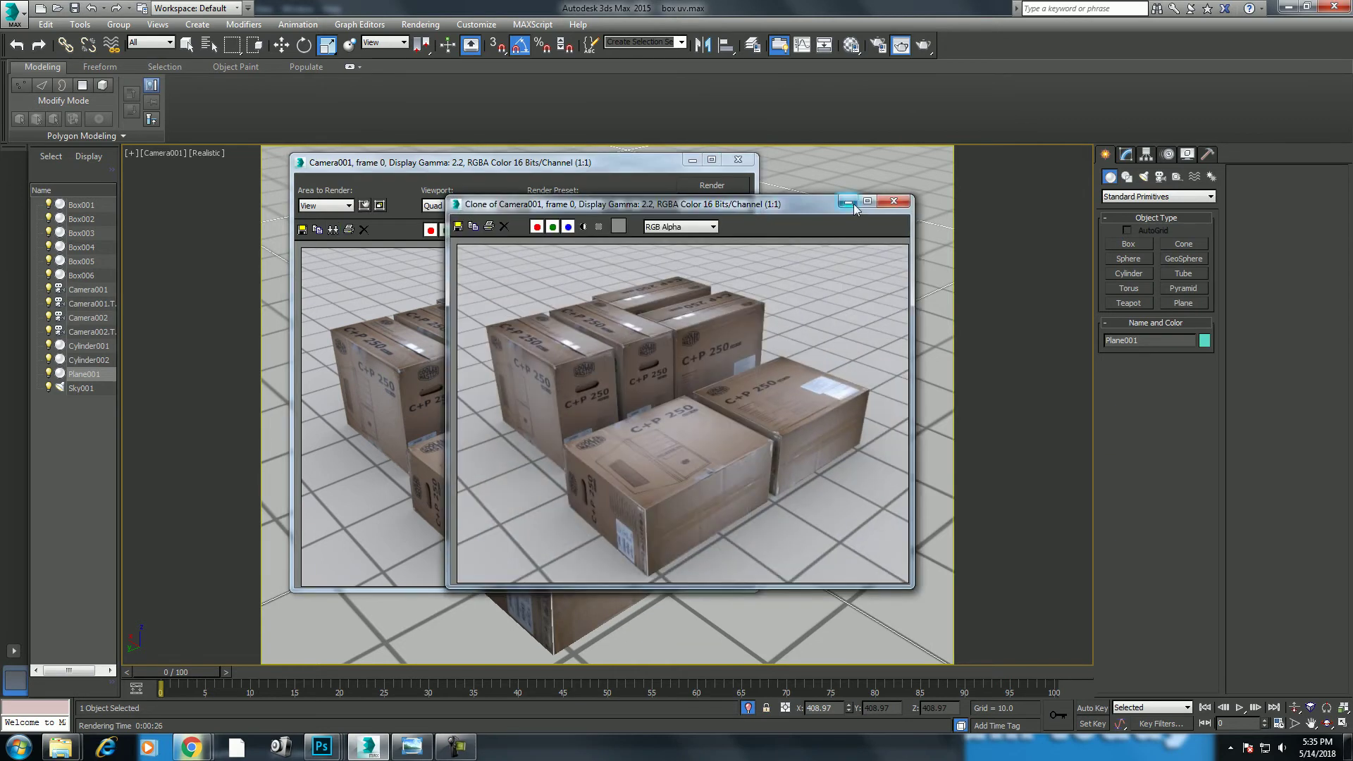
left_click(849, 194)
left_click(693, 159)
Copy the diffuse Tiles map into the Bump channel and enable the bump.
key("m")
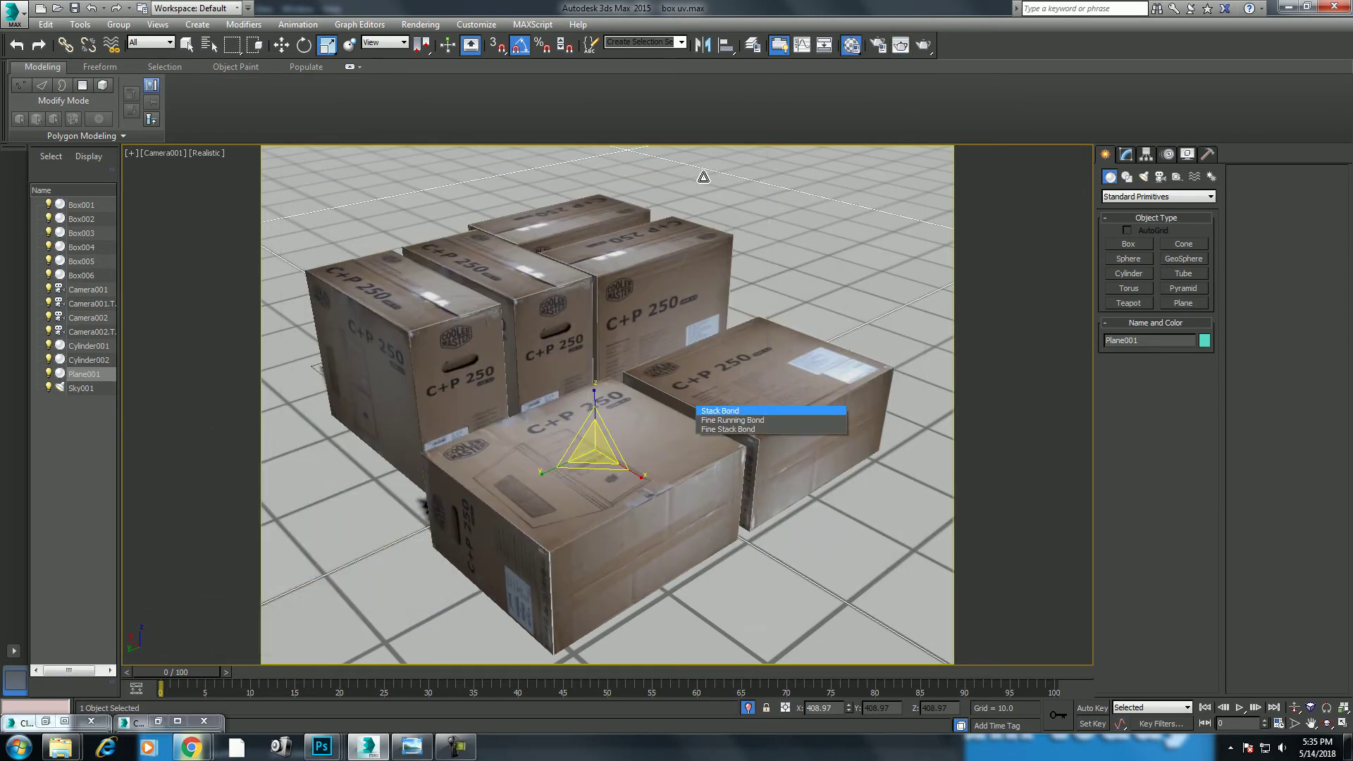
left_click(846, 358)
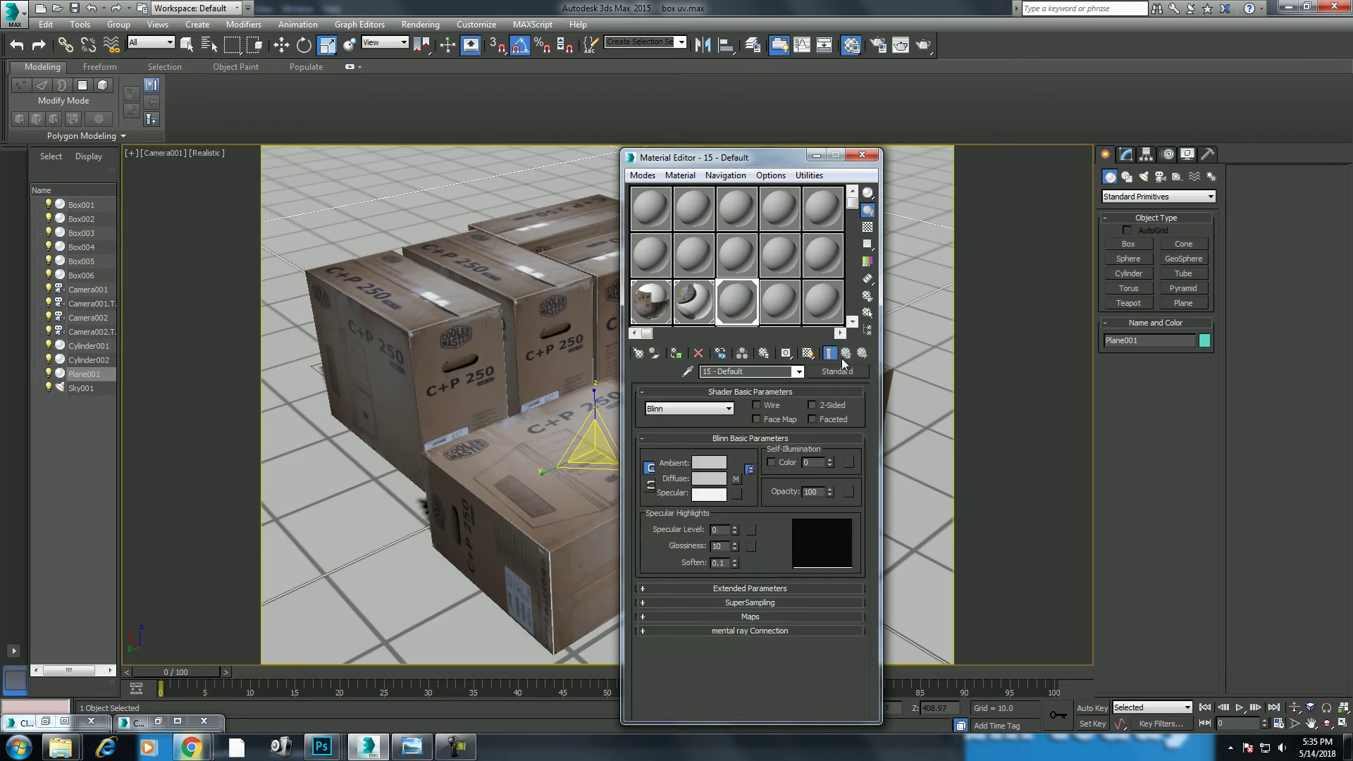
left_click(742, 617)
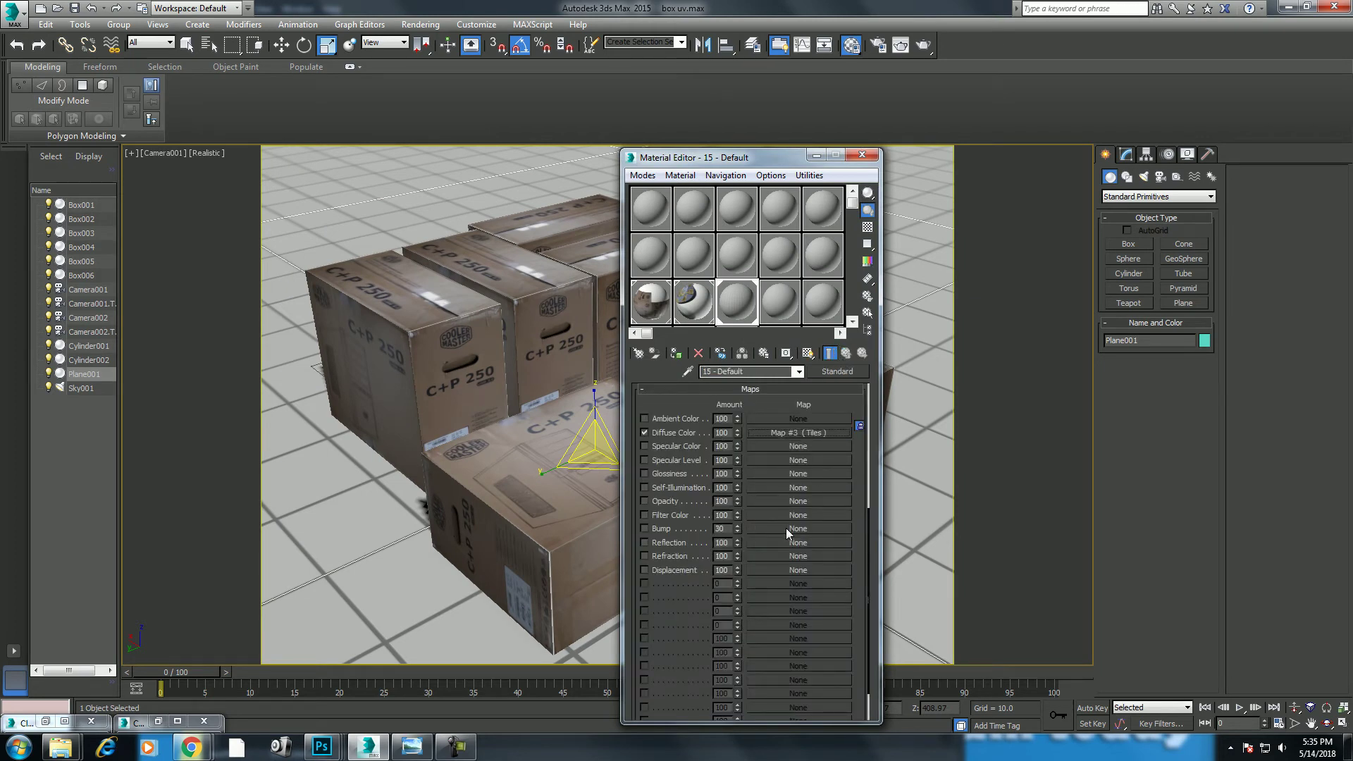
left_click_drag(787, 530, 785, 527)
left_click(727, 484)
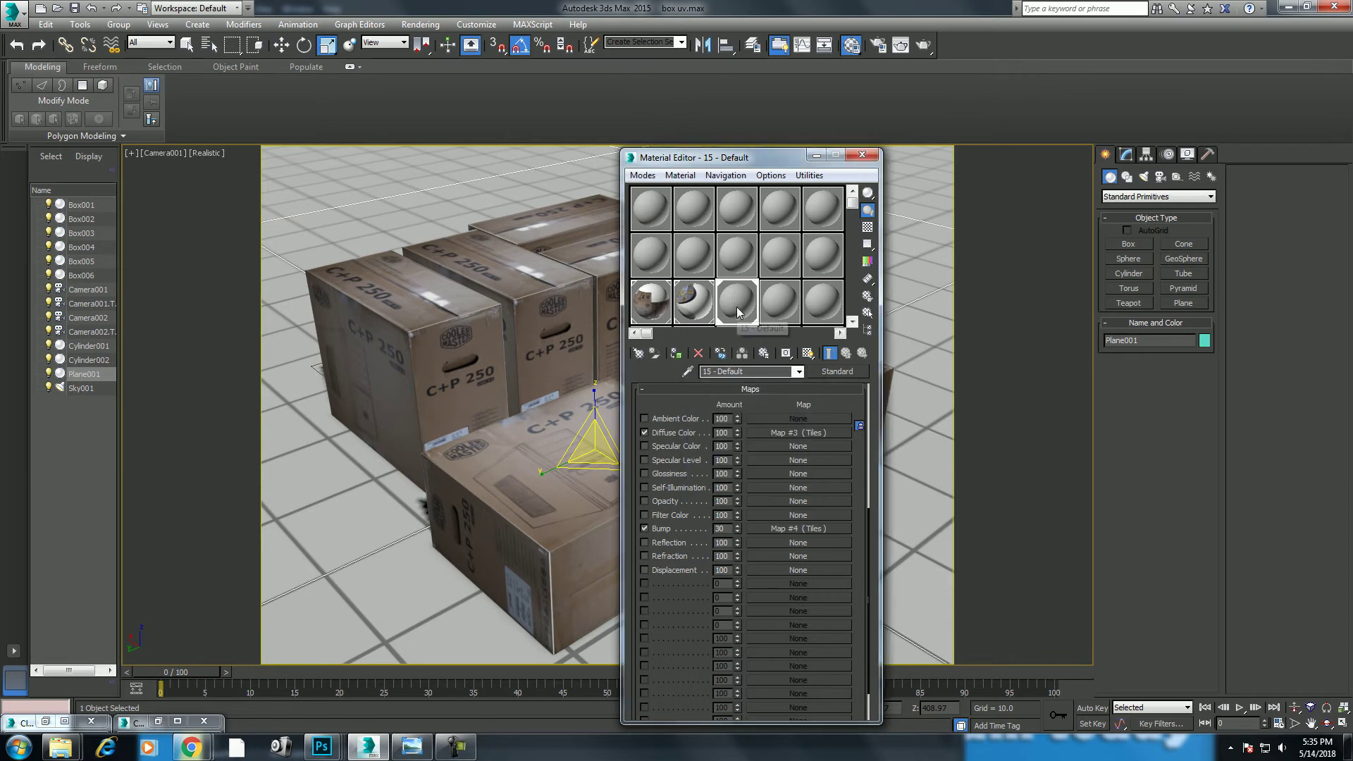
double_click(719, 296)
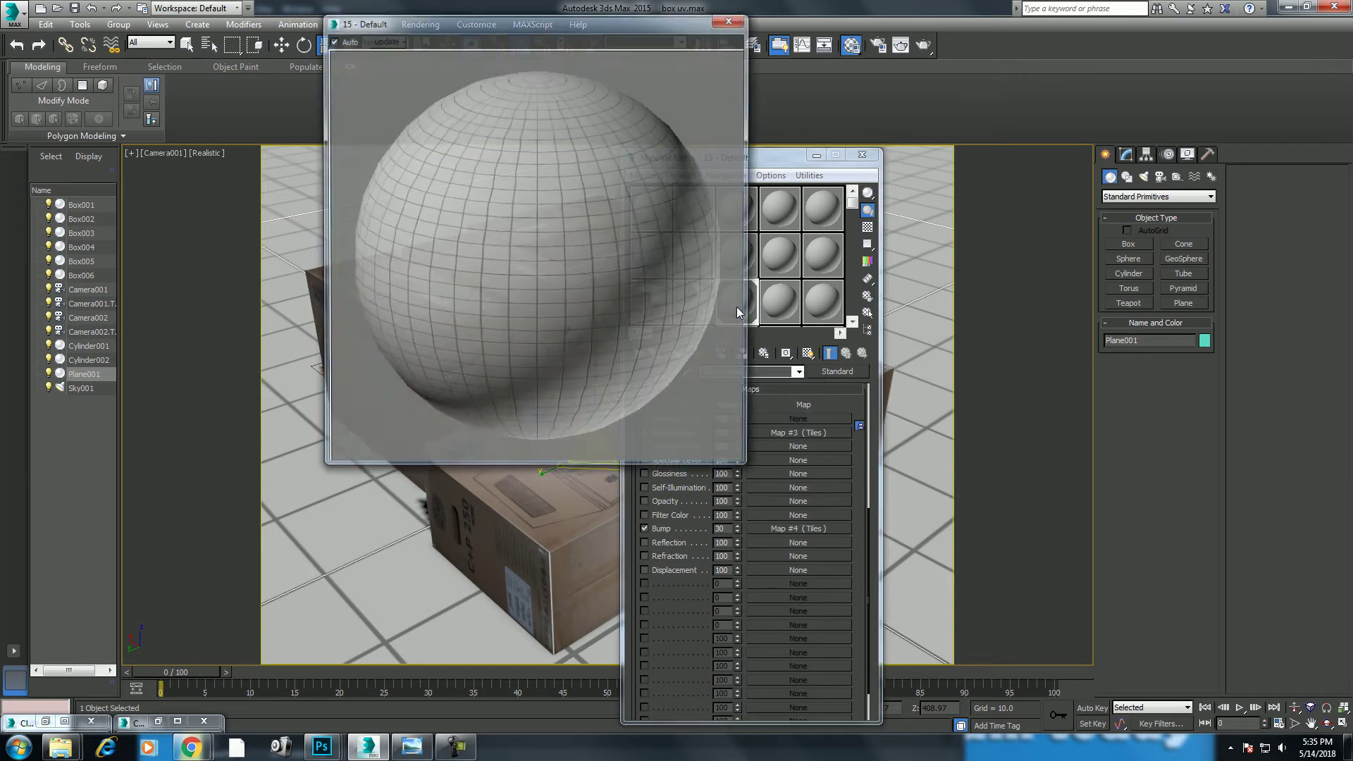
left_click(723, 529)
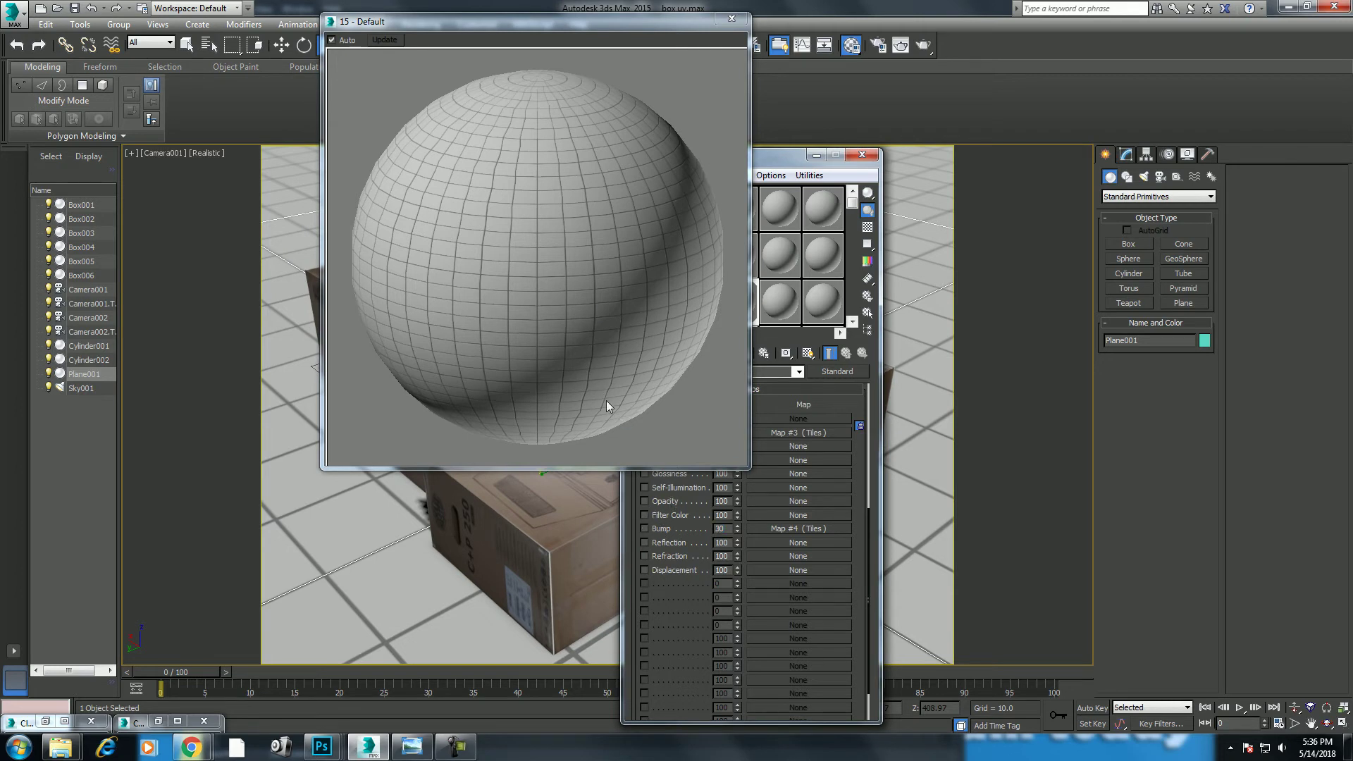
left_click(657, 527)
left_click(731, 18)
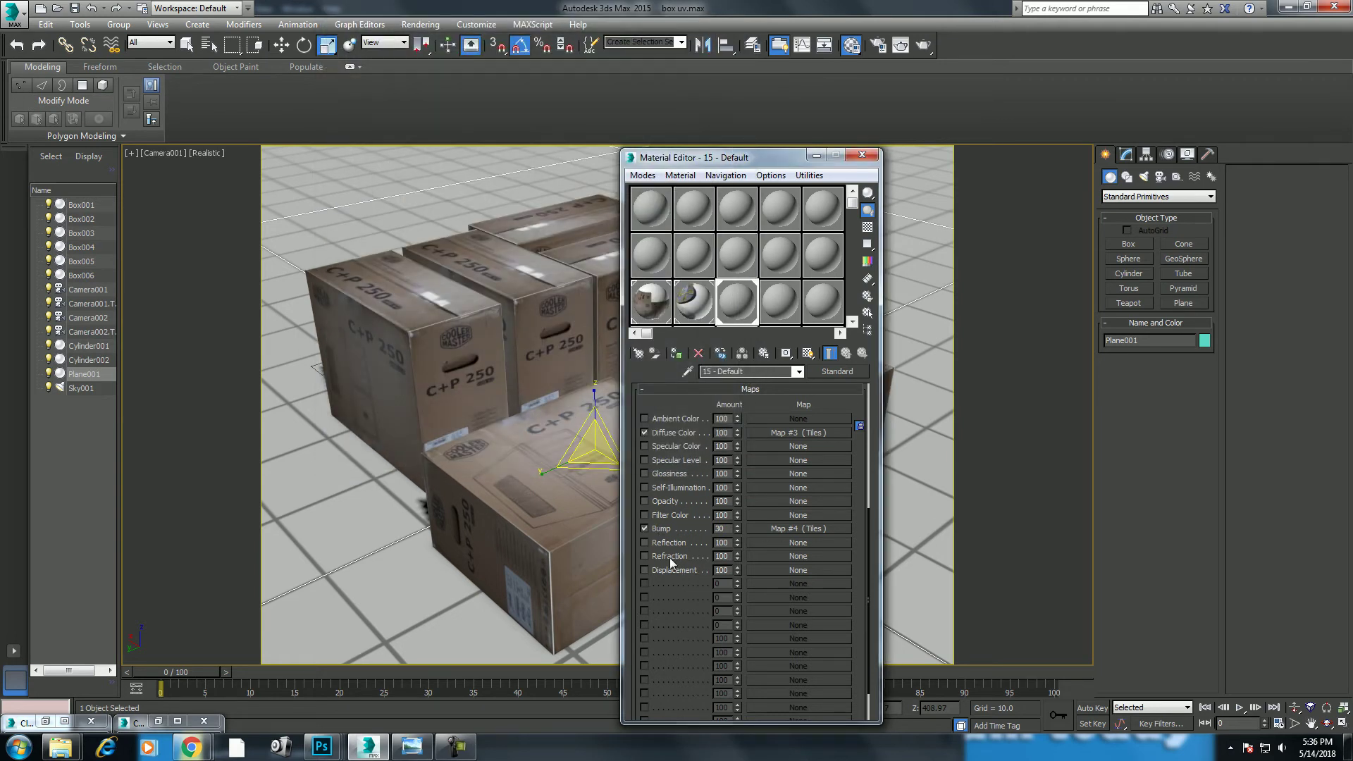
Add a Raytrace reflection map at amount 15 and render Camera001.
left_click(758, 543)
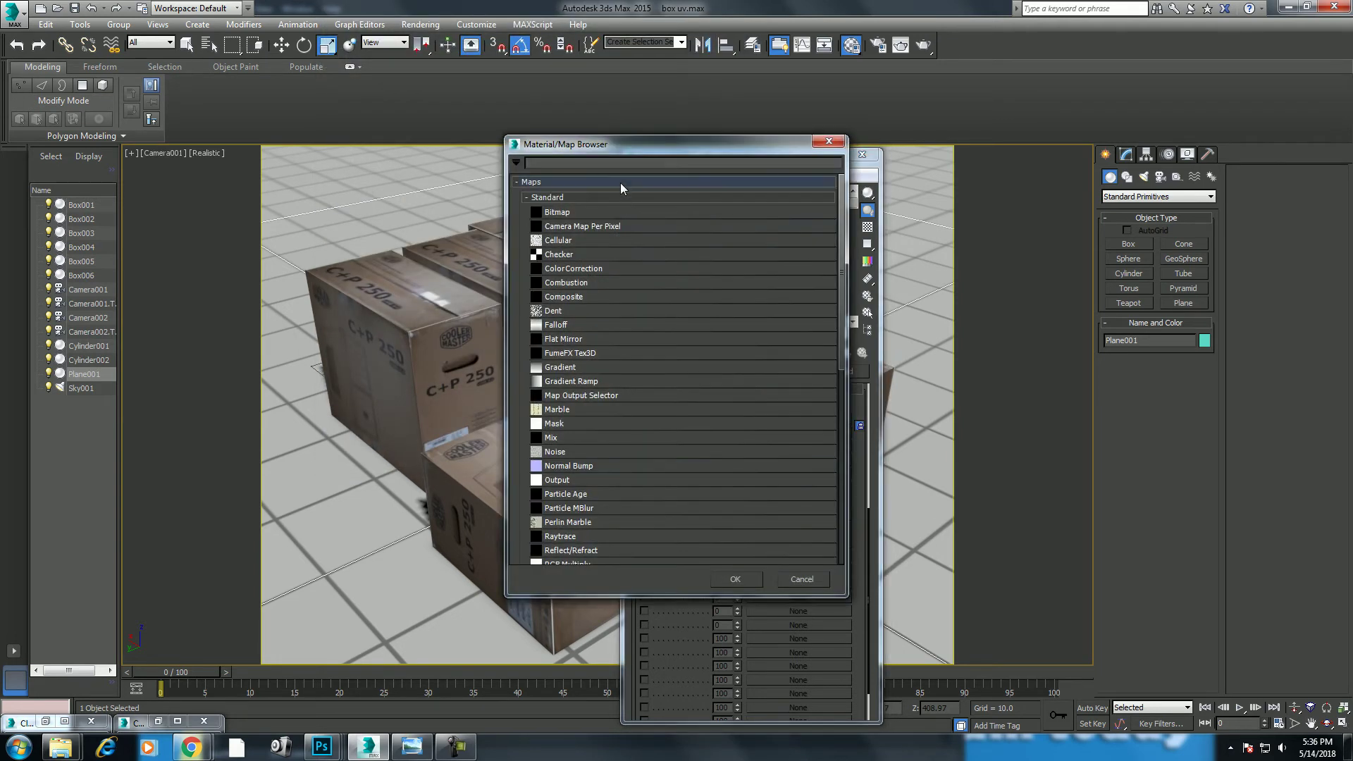
type("ra")
double_click(621, 180)
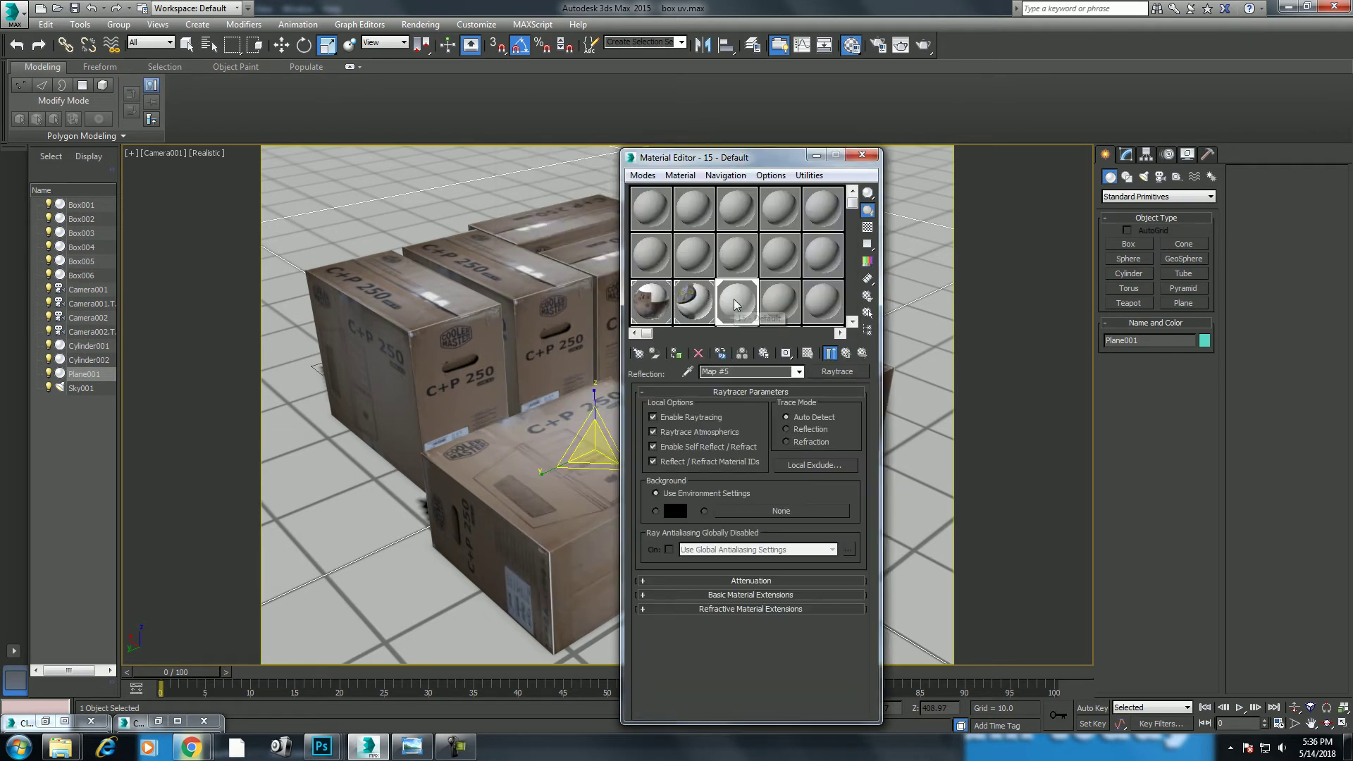
left_click(846, 353)
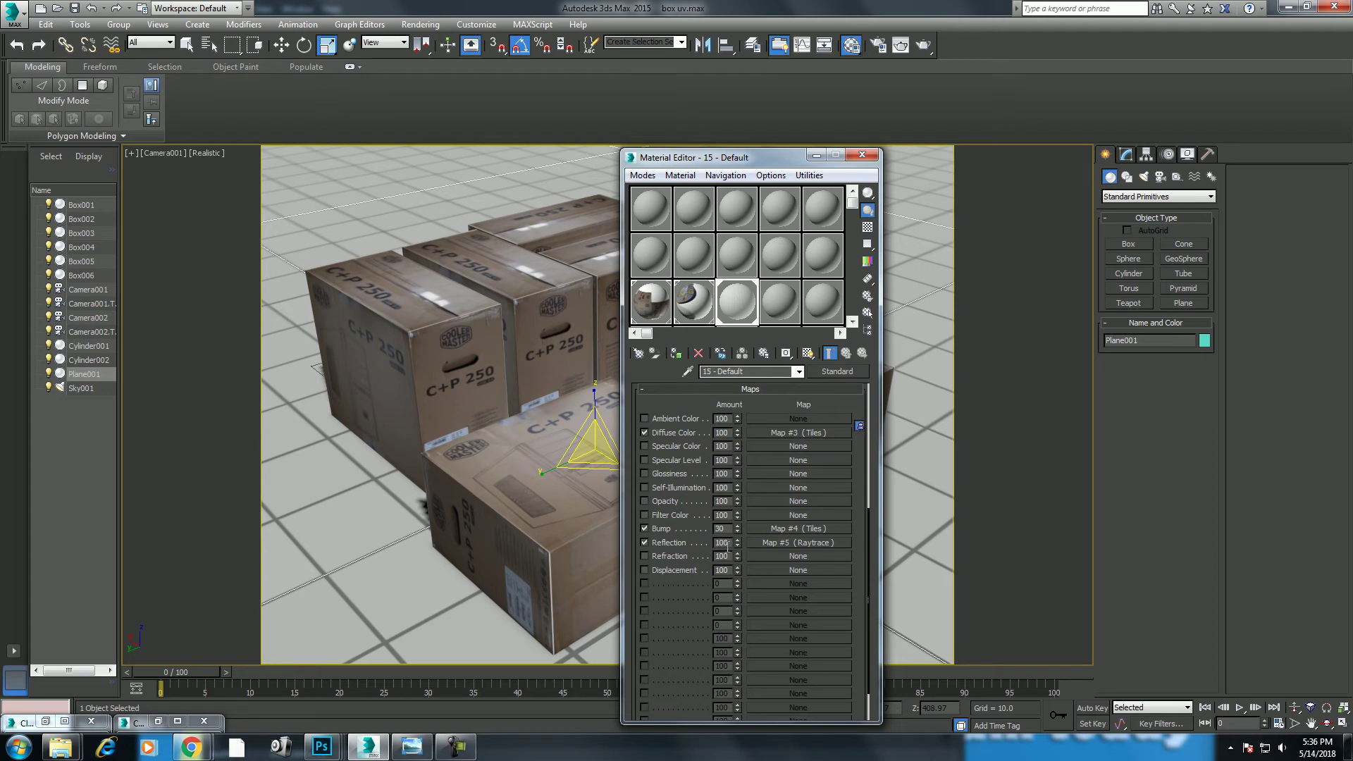
double_click(725, 543)
type("15")
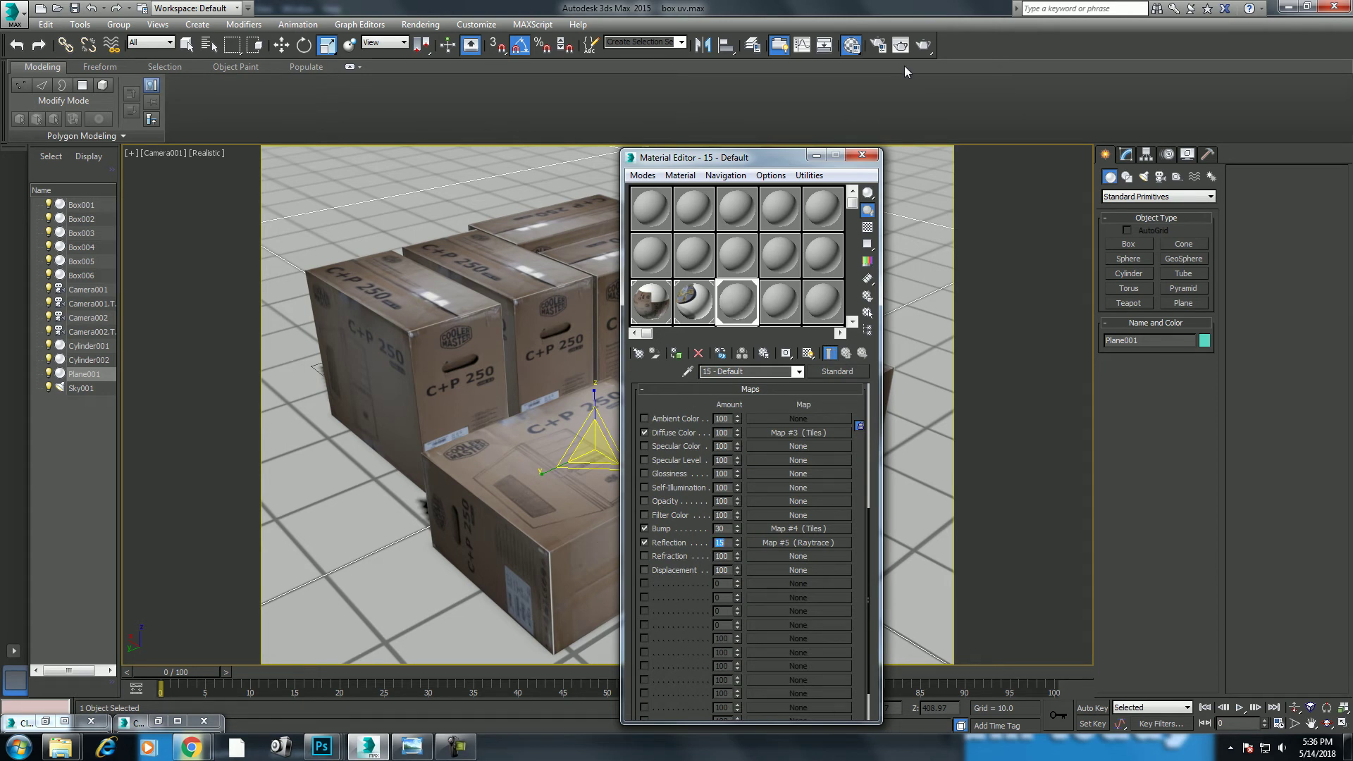
left_click(901, 45)
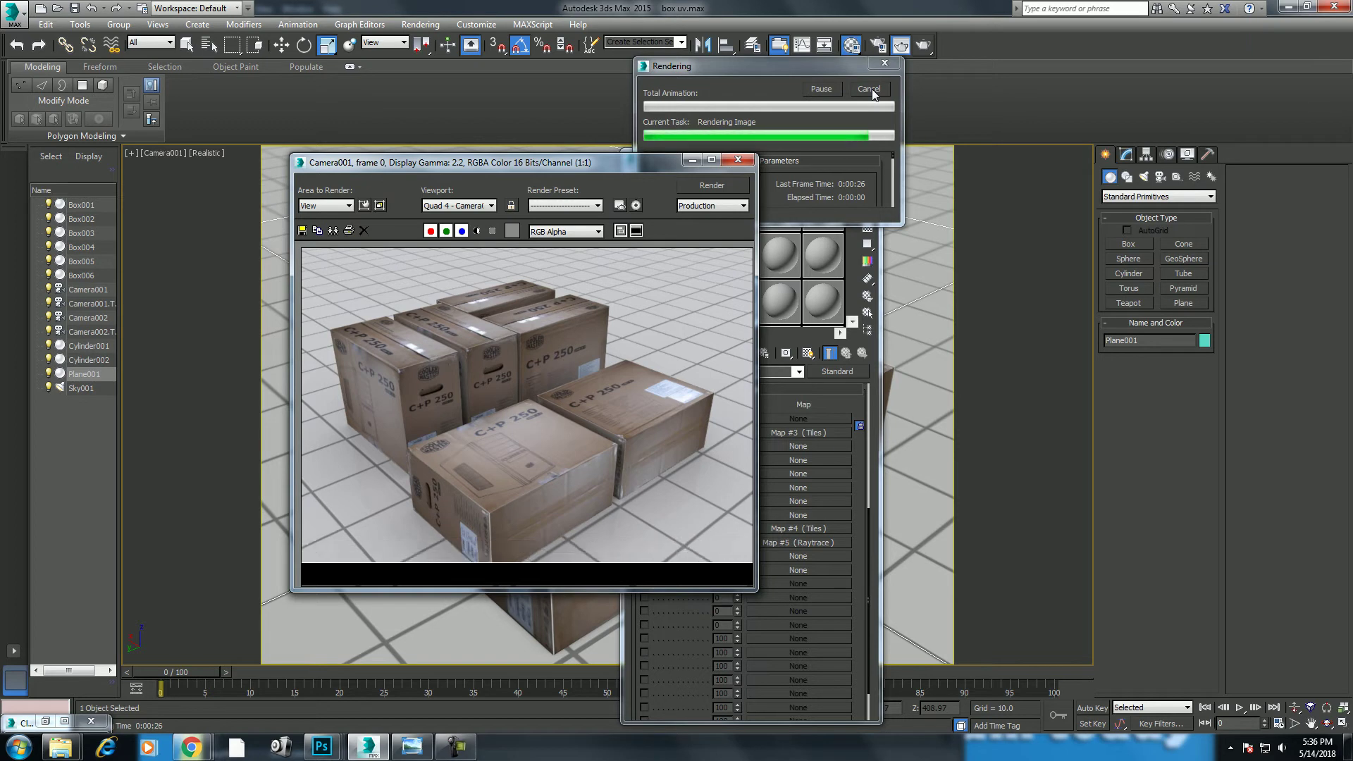
Set Area to Render to Region, framed from the front box to the image bottom.
left_click(331, 205)
left_click(324, 238)
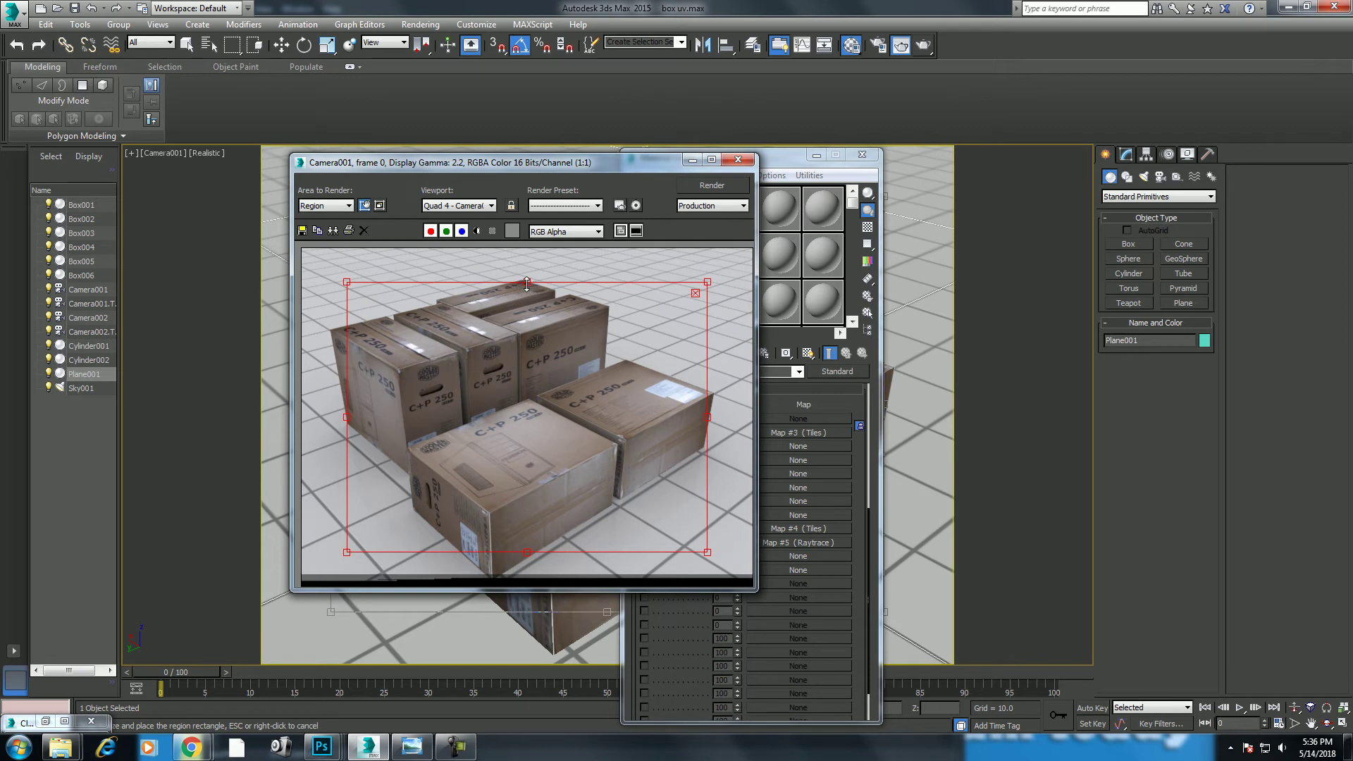
left_click_drag(526, 284, 527, 428)
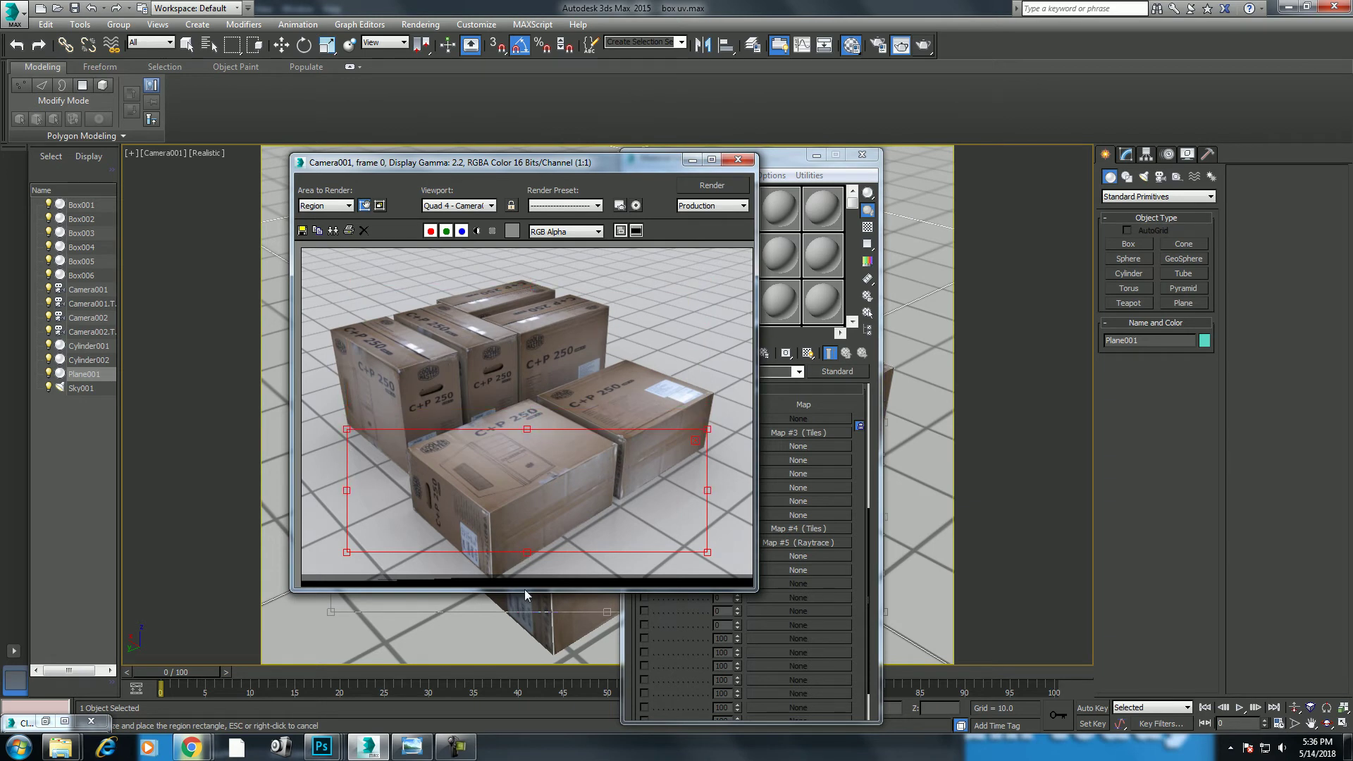
left_click_drag(526, 556, 528, 583)
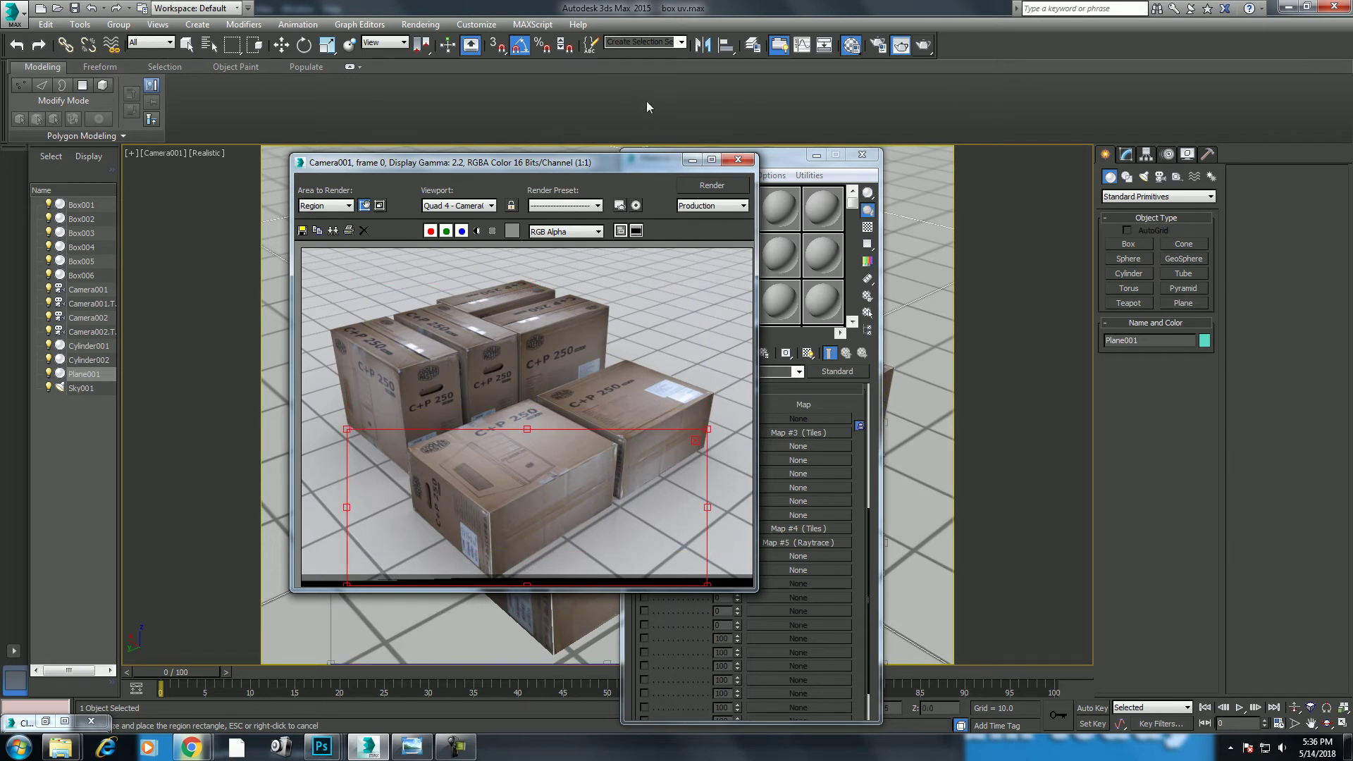
left_click_drag(638, 167, 406, 115)
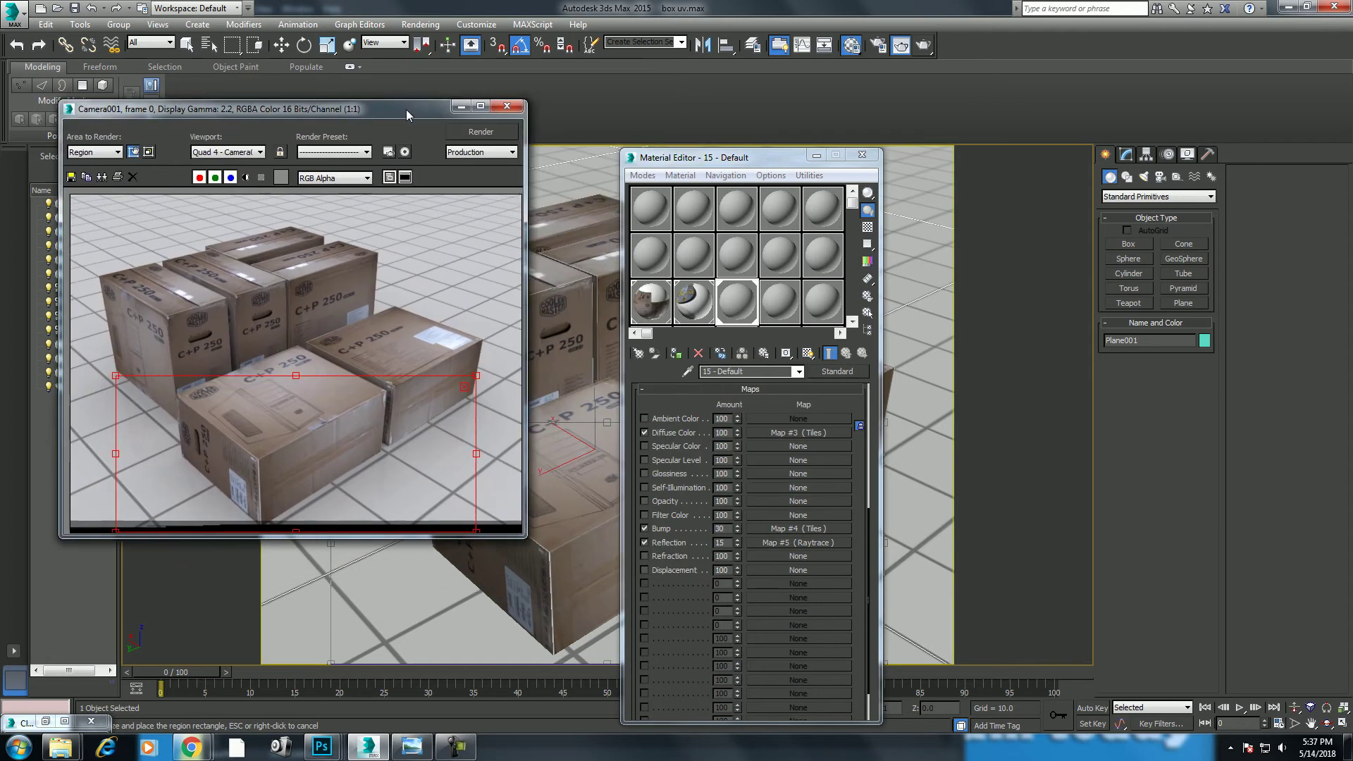
Set floor reflection to 50, re-render the region, and close the render window.
double_click(720, 543)
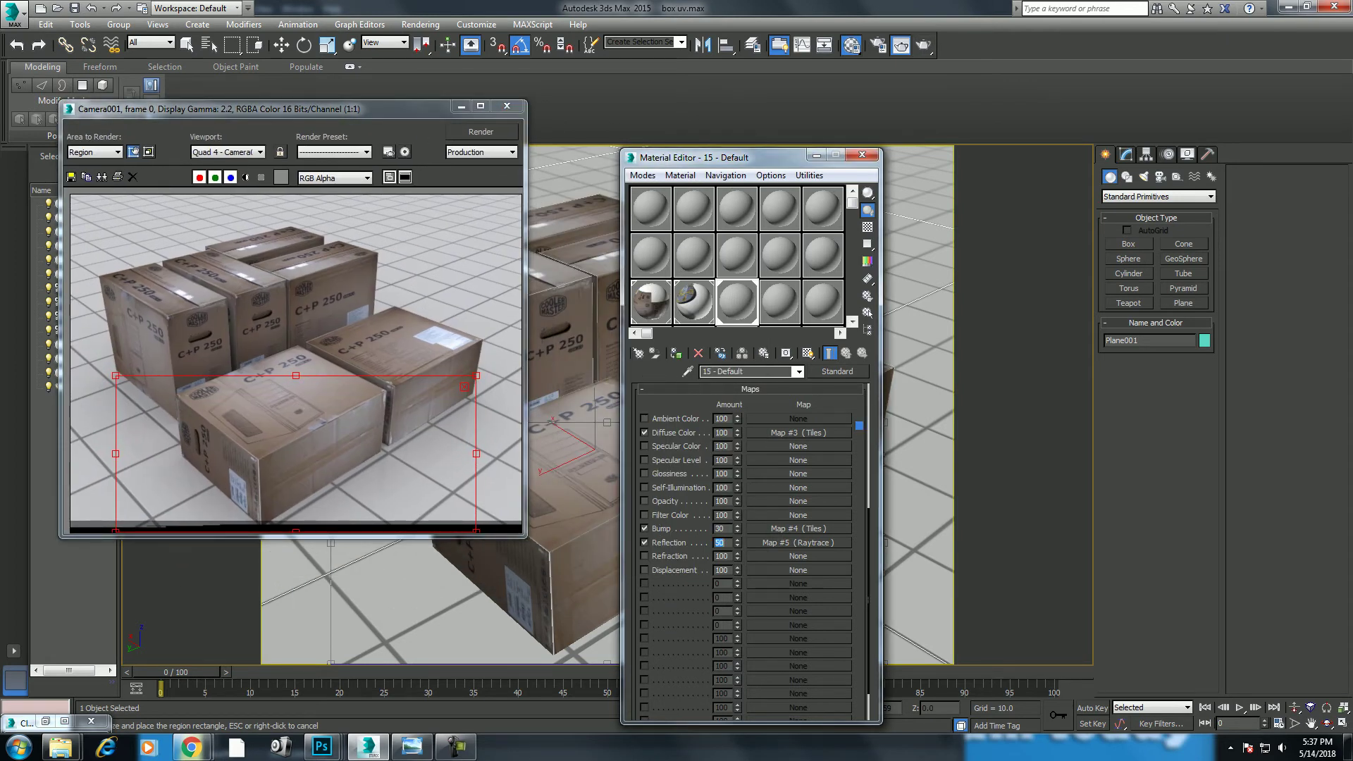
left_click(924, 46)
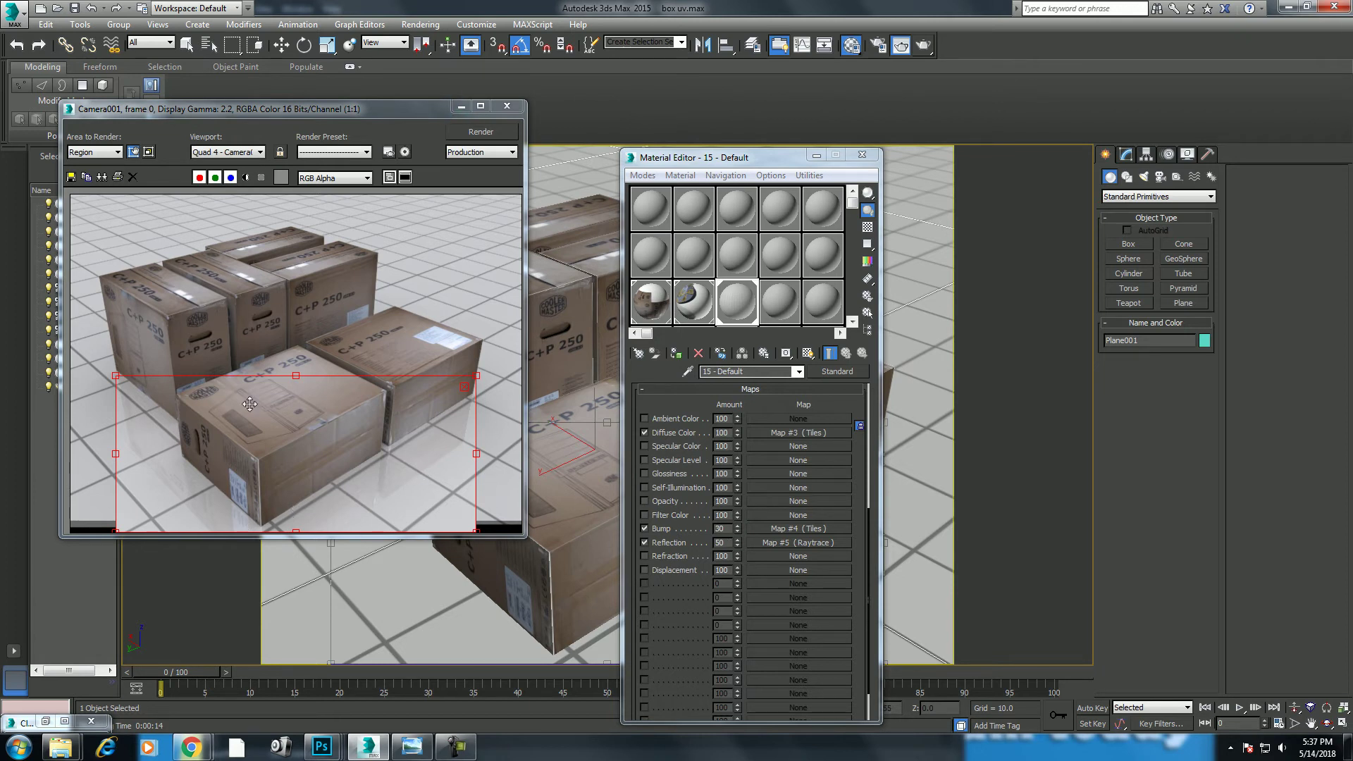
left_click(507, 105)
Close the Material Editor, show four viewports, and select both plates.
left_click(861, 155)
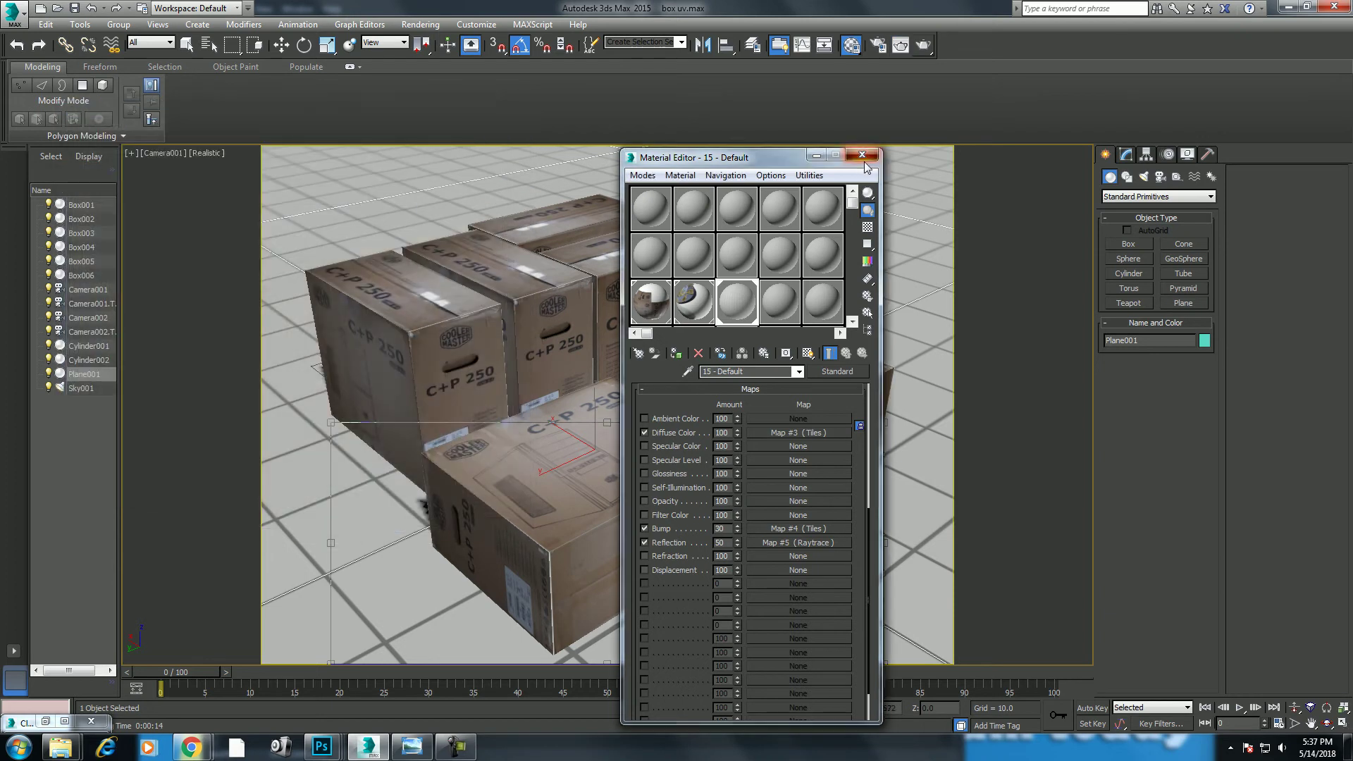
key("alt+w")
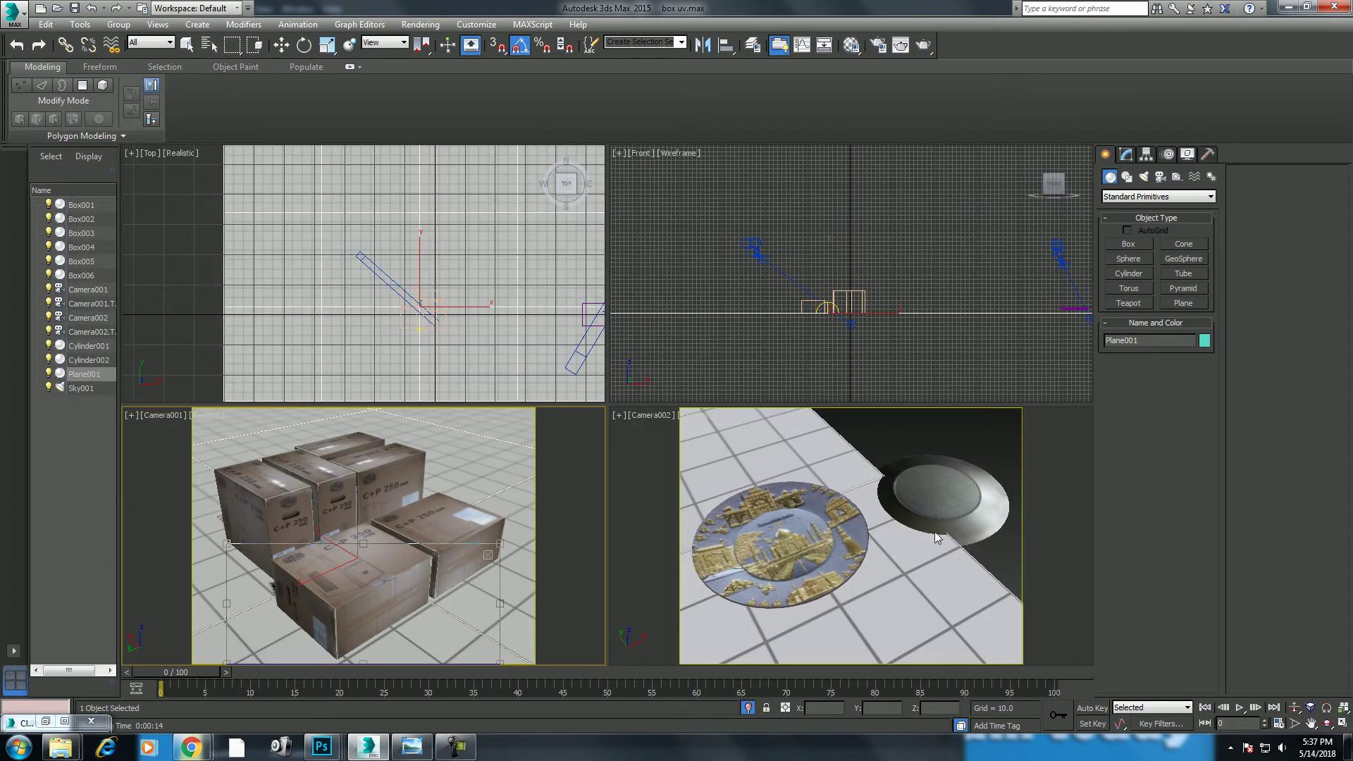
left_click(936, 537)
key("r")
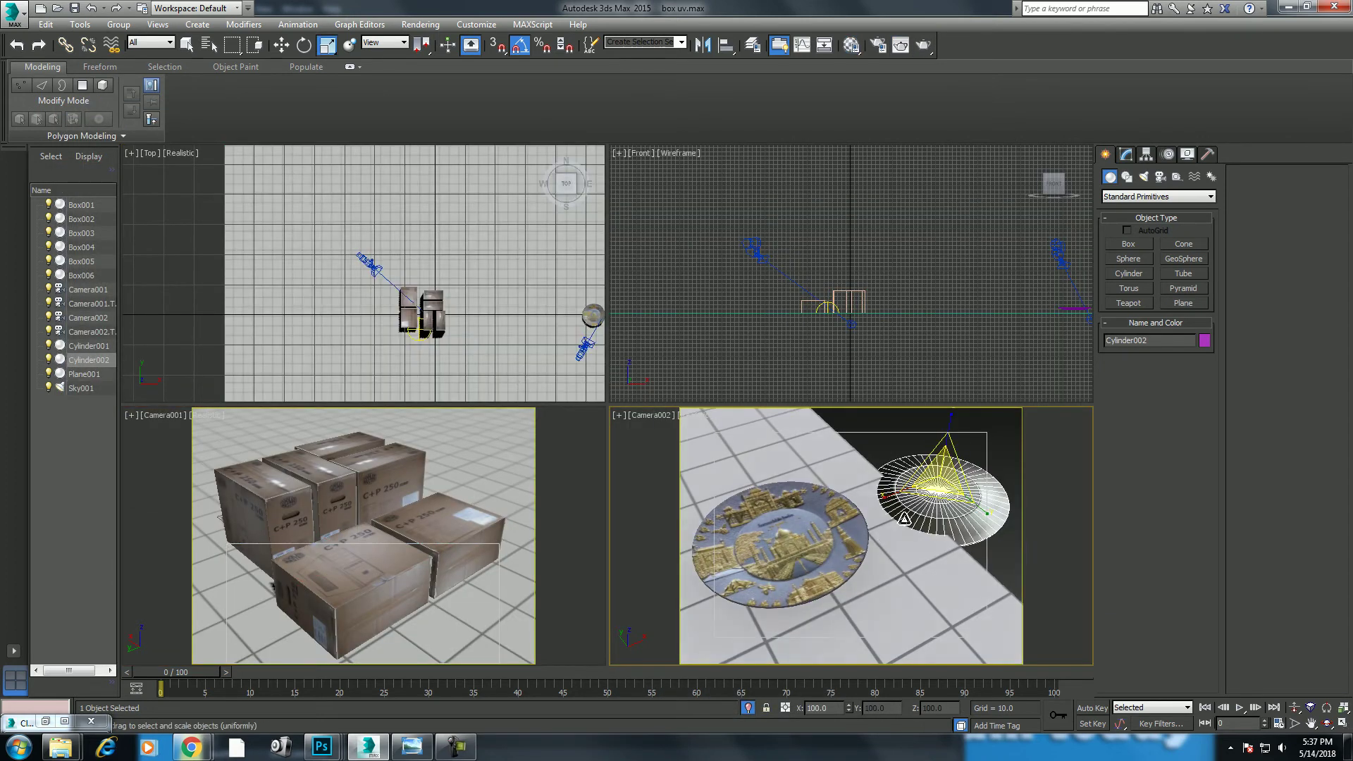
key("w")
middle_click_drag(910, 279, 924, 258)
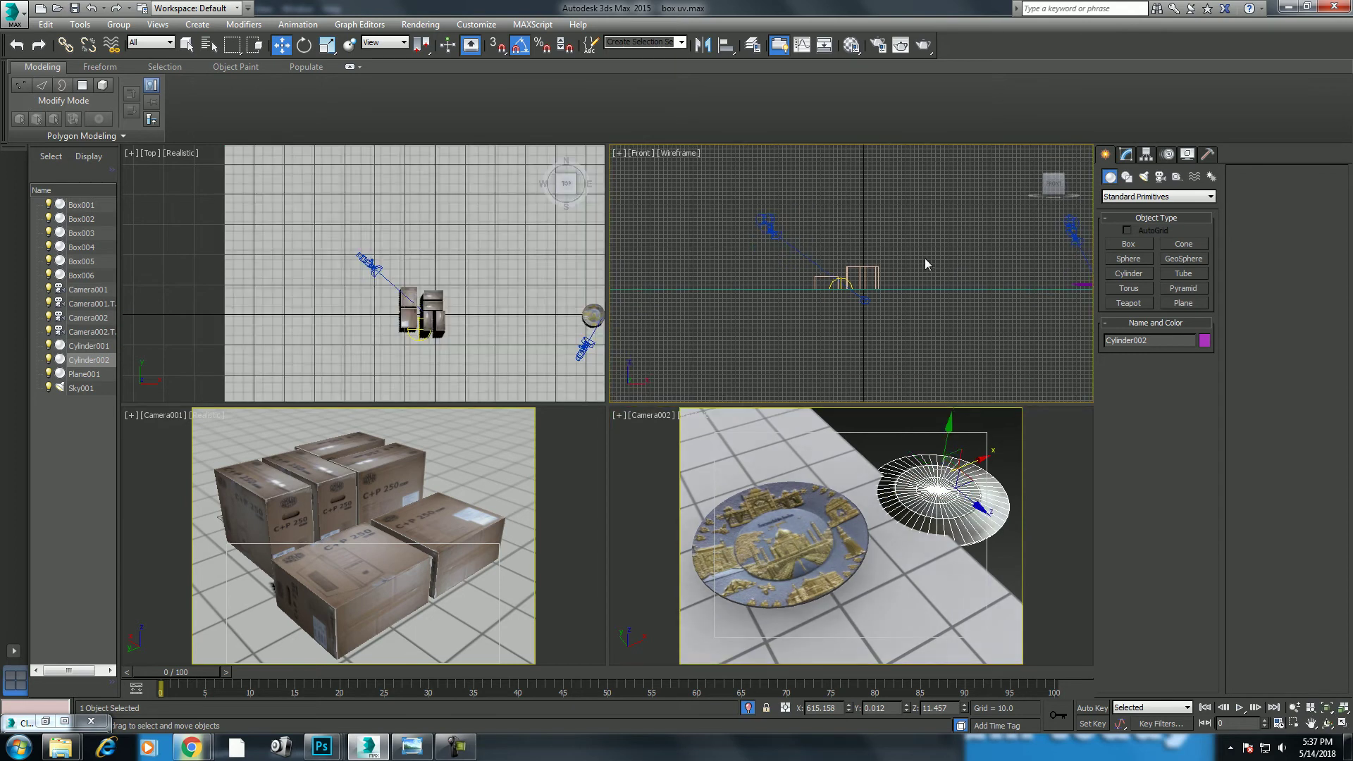
key("z")
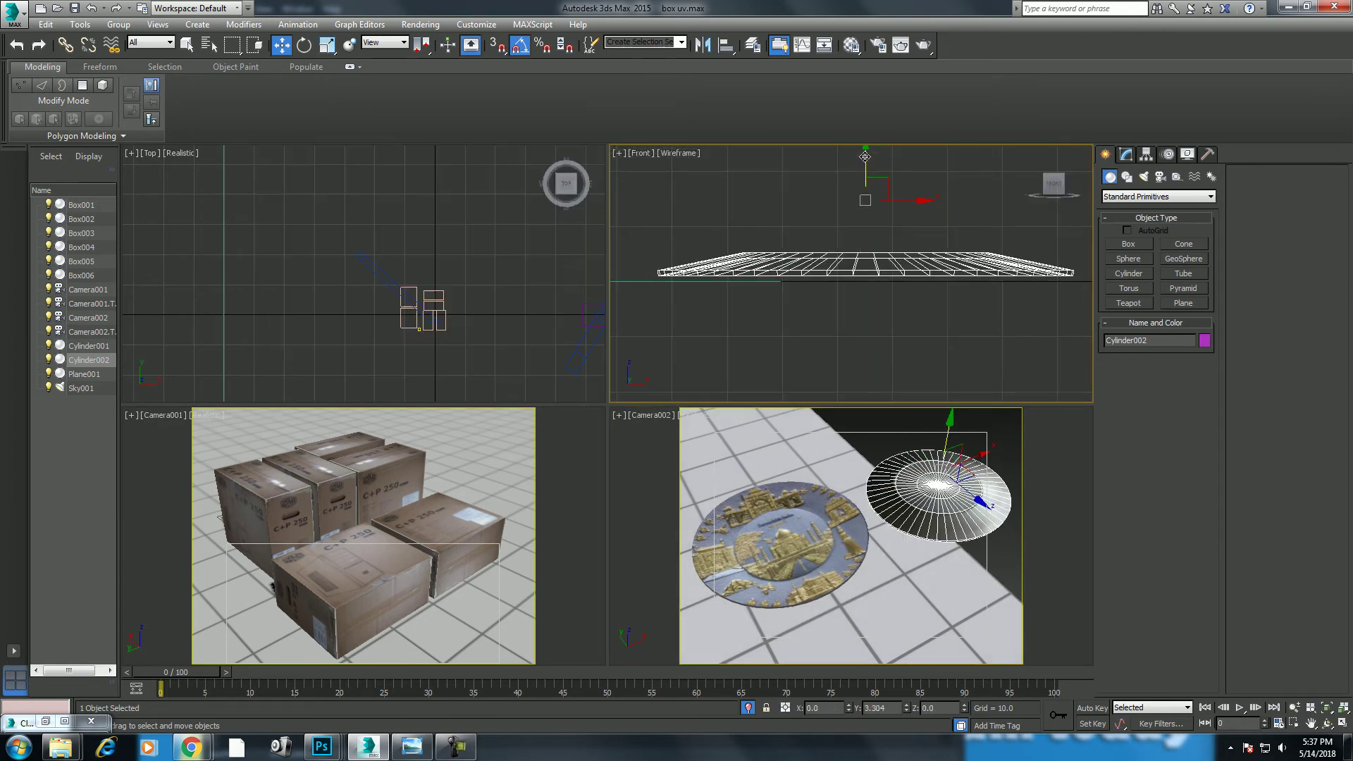
left_click(837, 540, "ctrl")
scroll(517, 292, "down", 5)
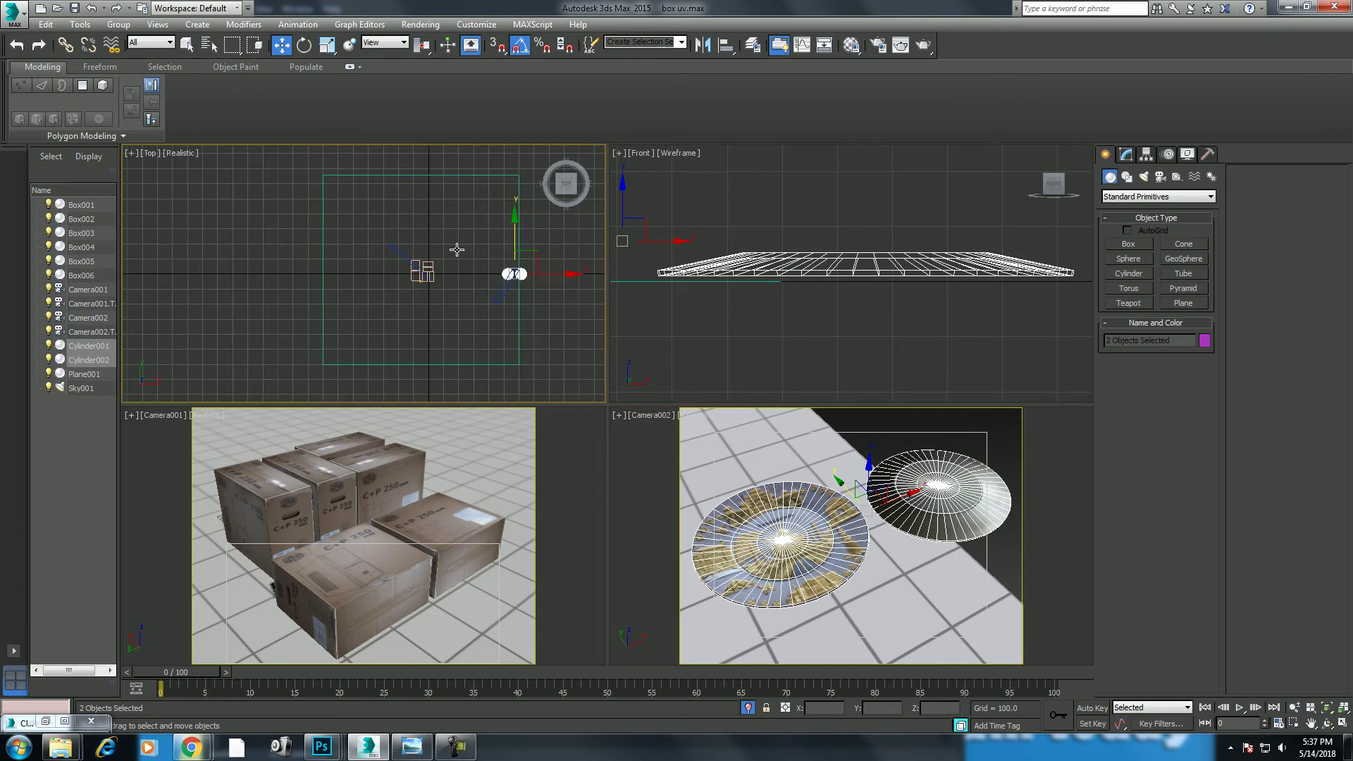
middle_click_drag(525, 271, 433, 267)
Clone the two plates as copies and shrink the copies to about half size.
left_click_drag(433, 268, 423, 256, "shift")
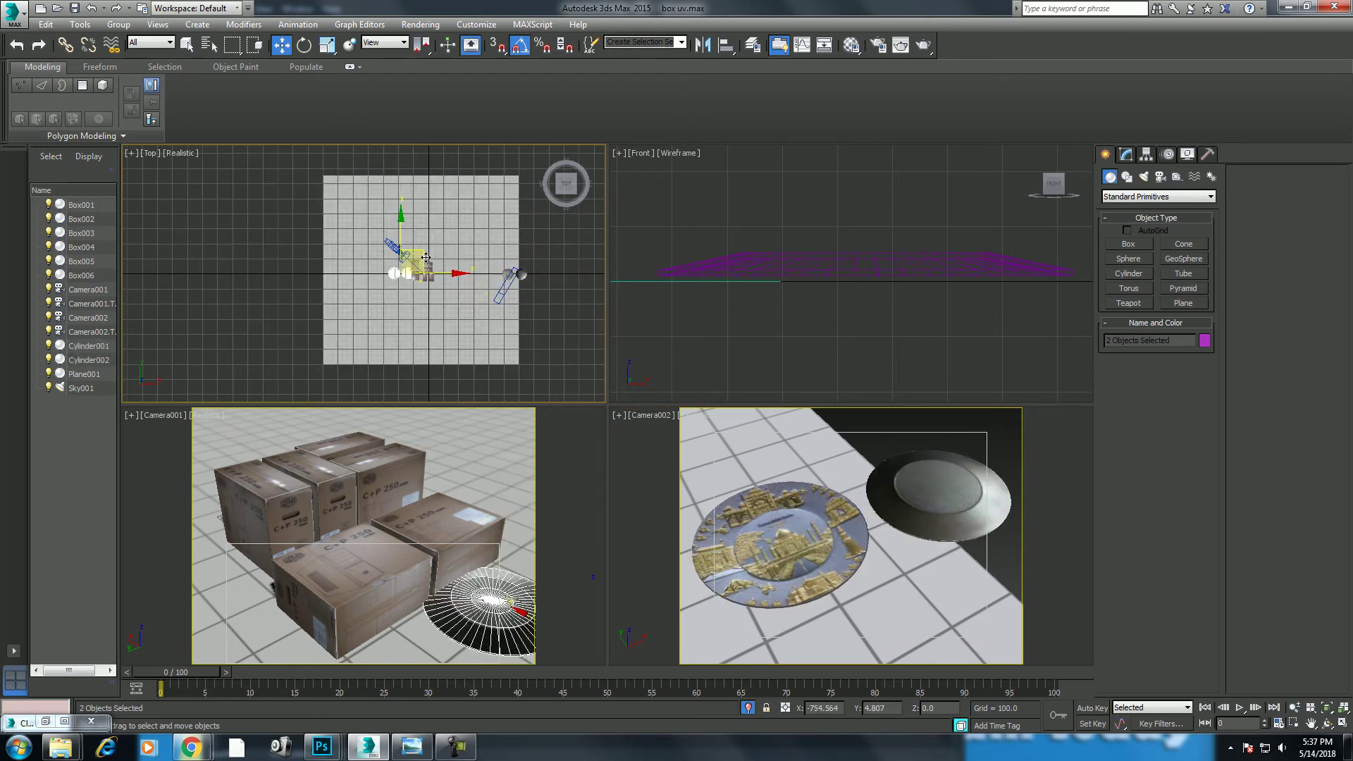
left_click(681, 431)
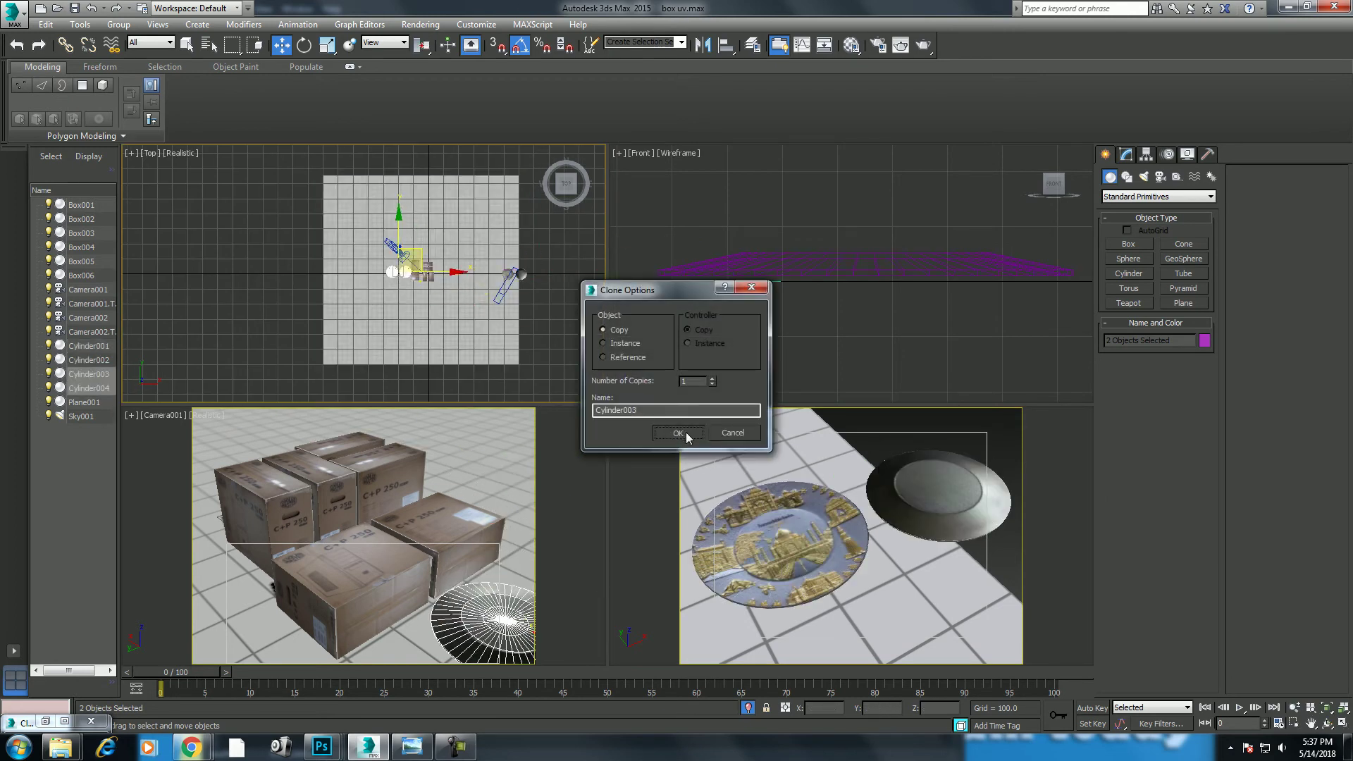
scroll(424, 287, "up", 3)
scroll(424, 288, "up", 3)
scroll(424, 288, "up", 3)
key("r")
left_click_drag(365, 285, 337, 351)
Place the copied plates on the floor beside the front box, then activate Camera001.
key("w")
mouse_move(363, 279)
left_mouse_down()
mouse_move(431, 240)
mouse_move(419, 257)
left_mouse_up()
key("e")
key("w")
scroll(390, 232, "up", 4)
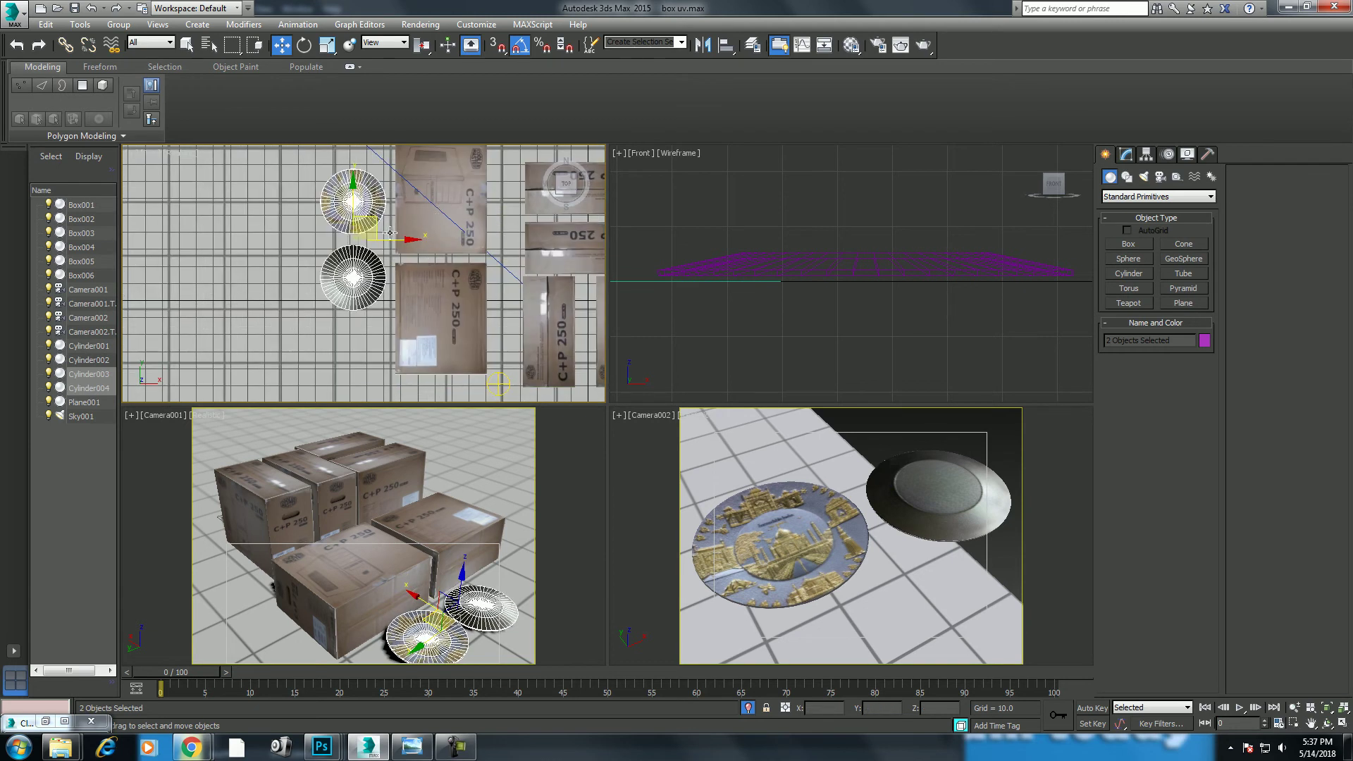
left_click_drag(408, 243, 417, 241)
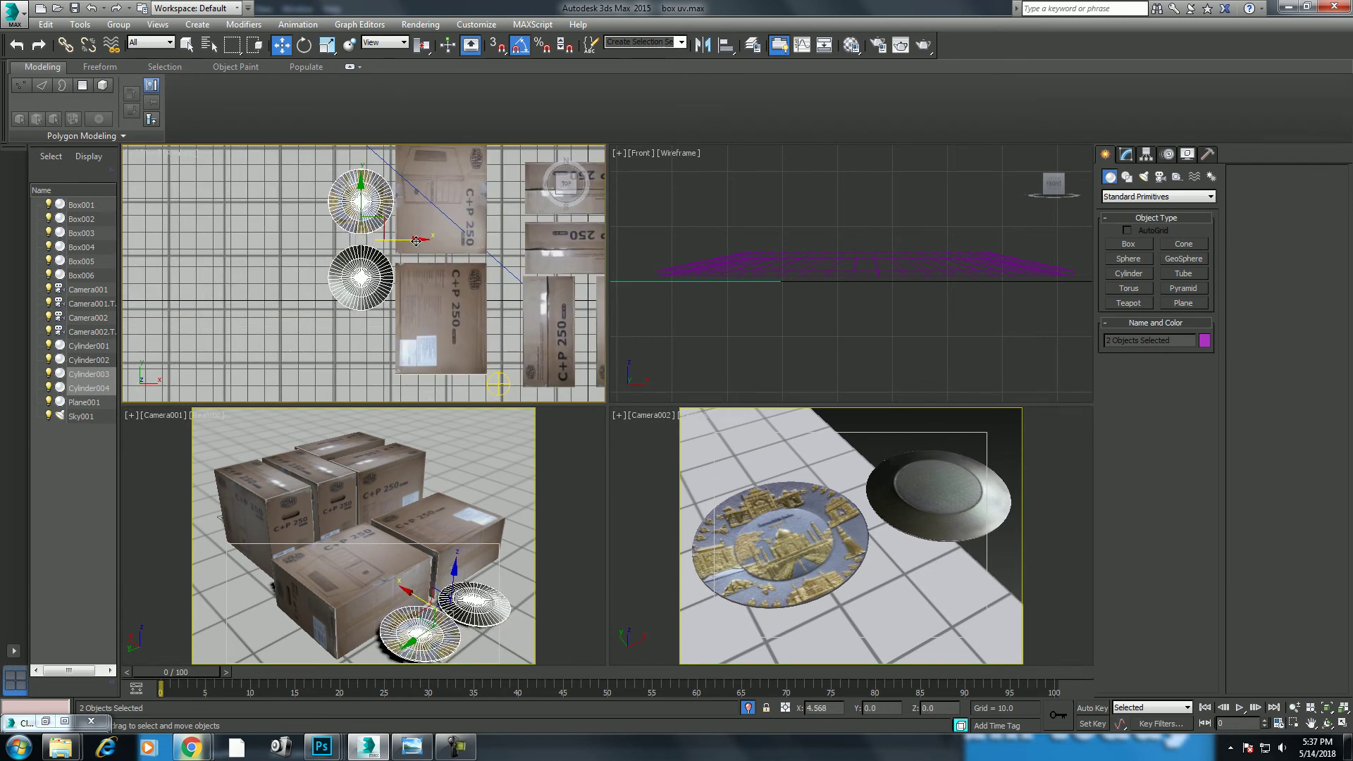
left_click_drag(360, 186, 355, 200)
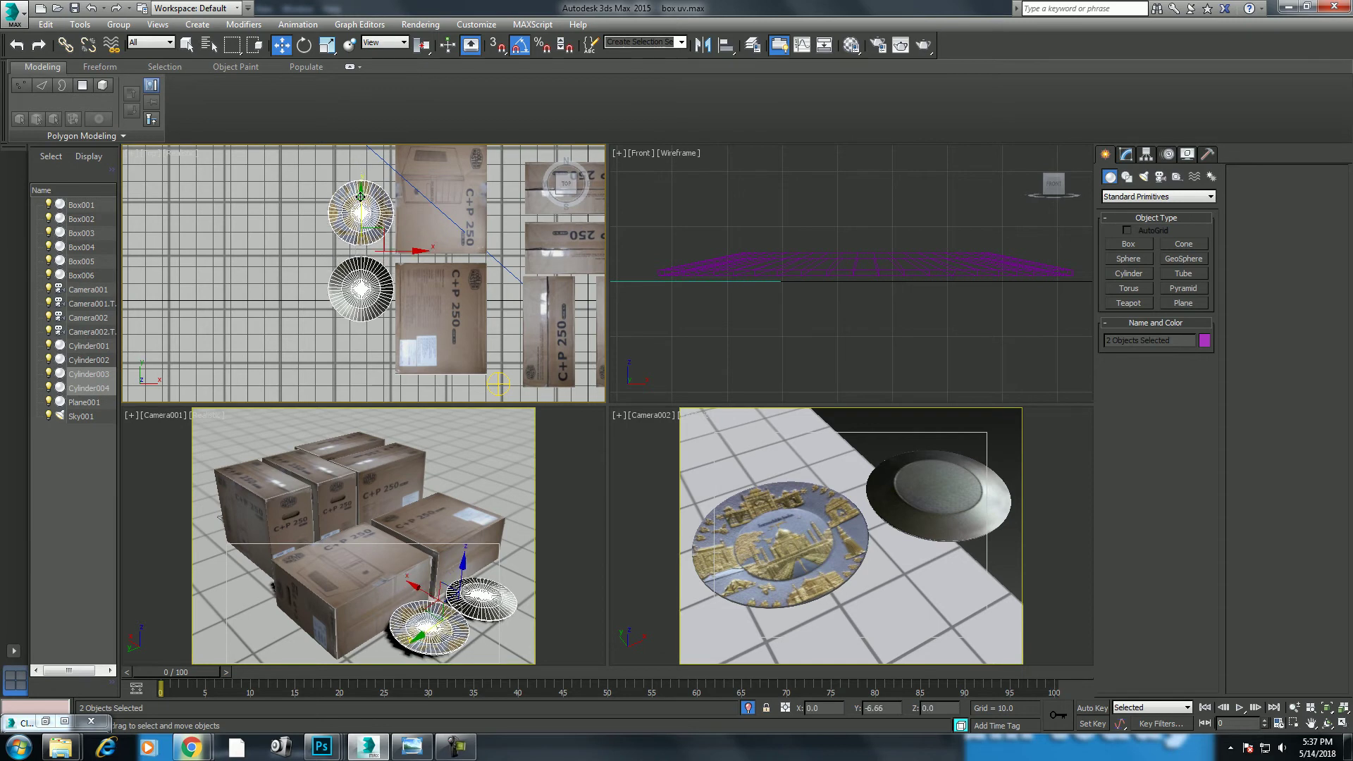
right_click(493, 472)
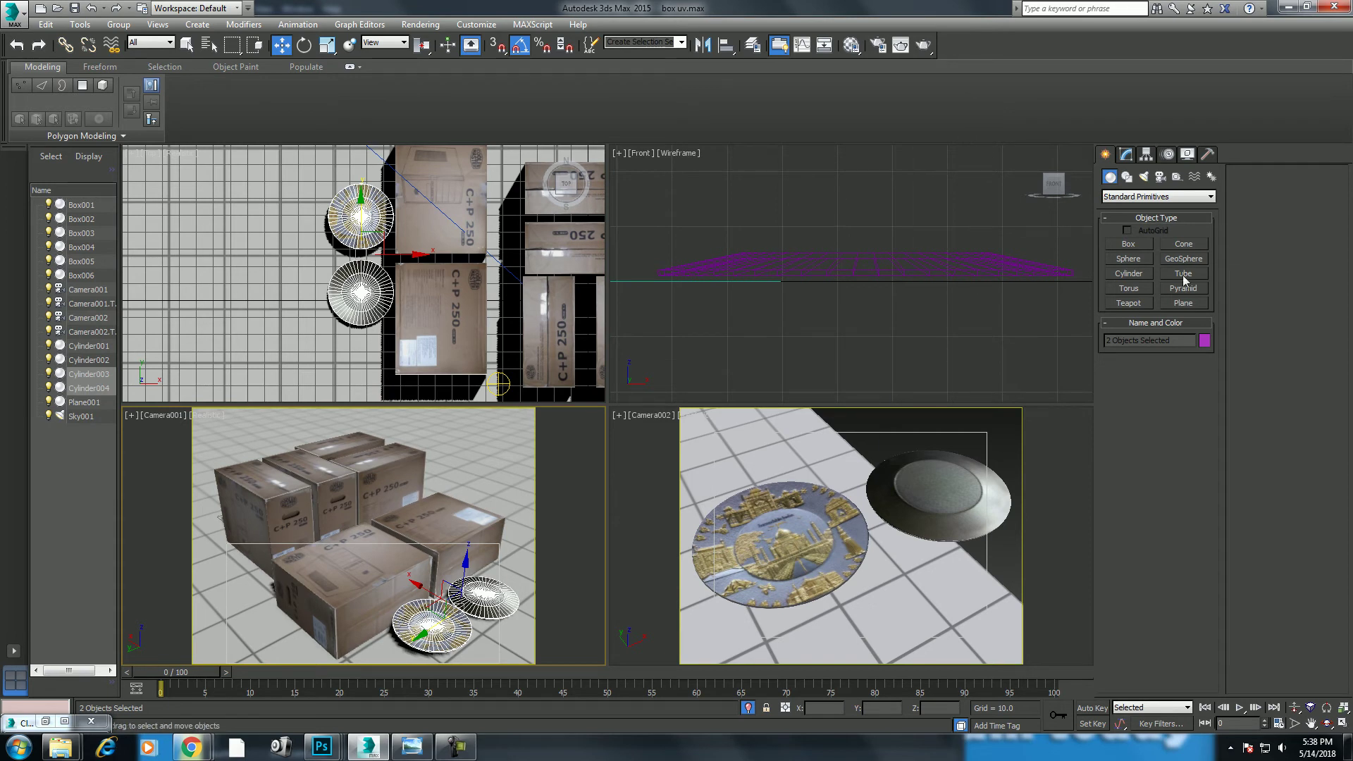
Create a long, thin, tall box behind the cardboard boxes.
left_click(1127, 244)
scroll(434, 280, "down", 3)
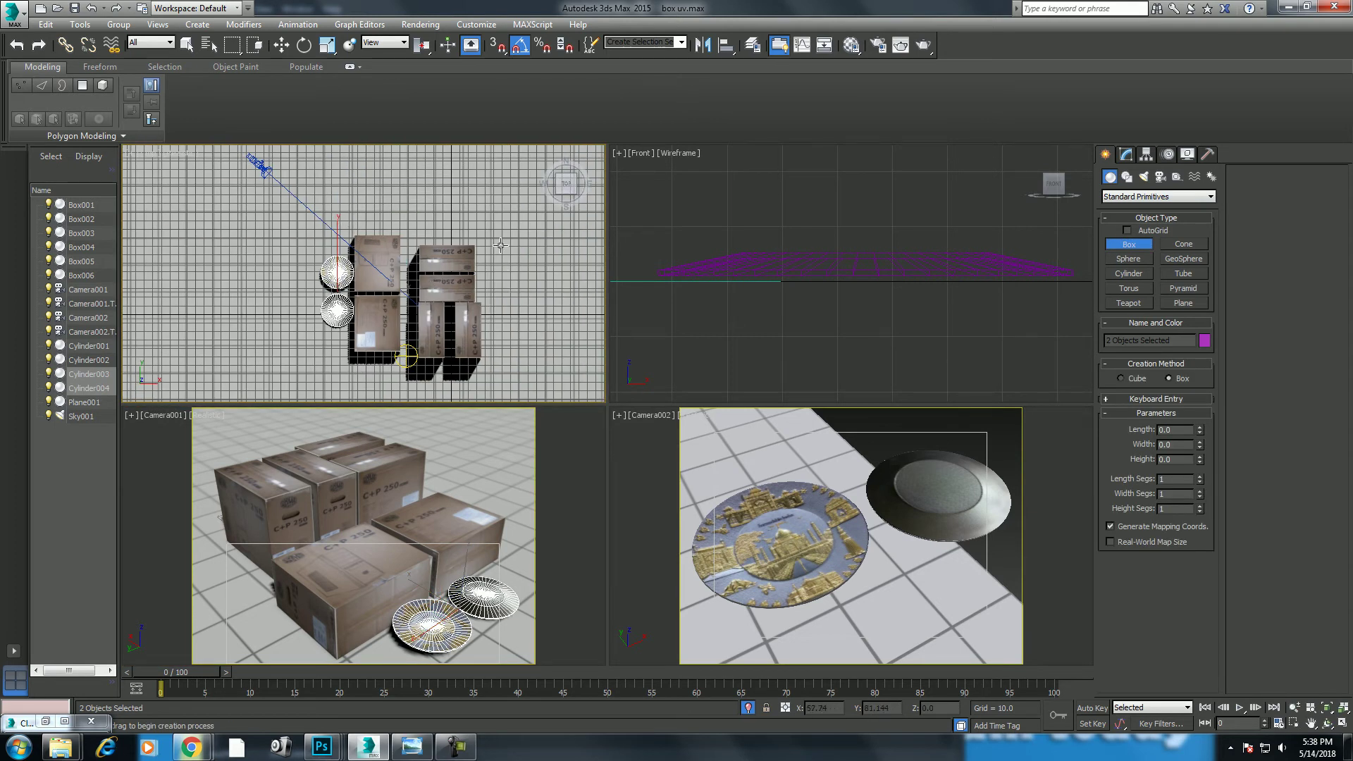
middle_click_drag(493, 324, 497, 293)
left_click_drag(310, 344, 483, 348)
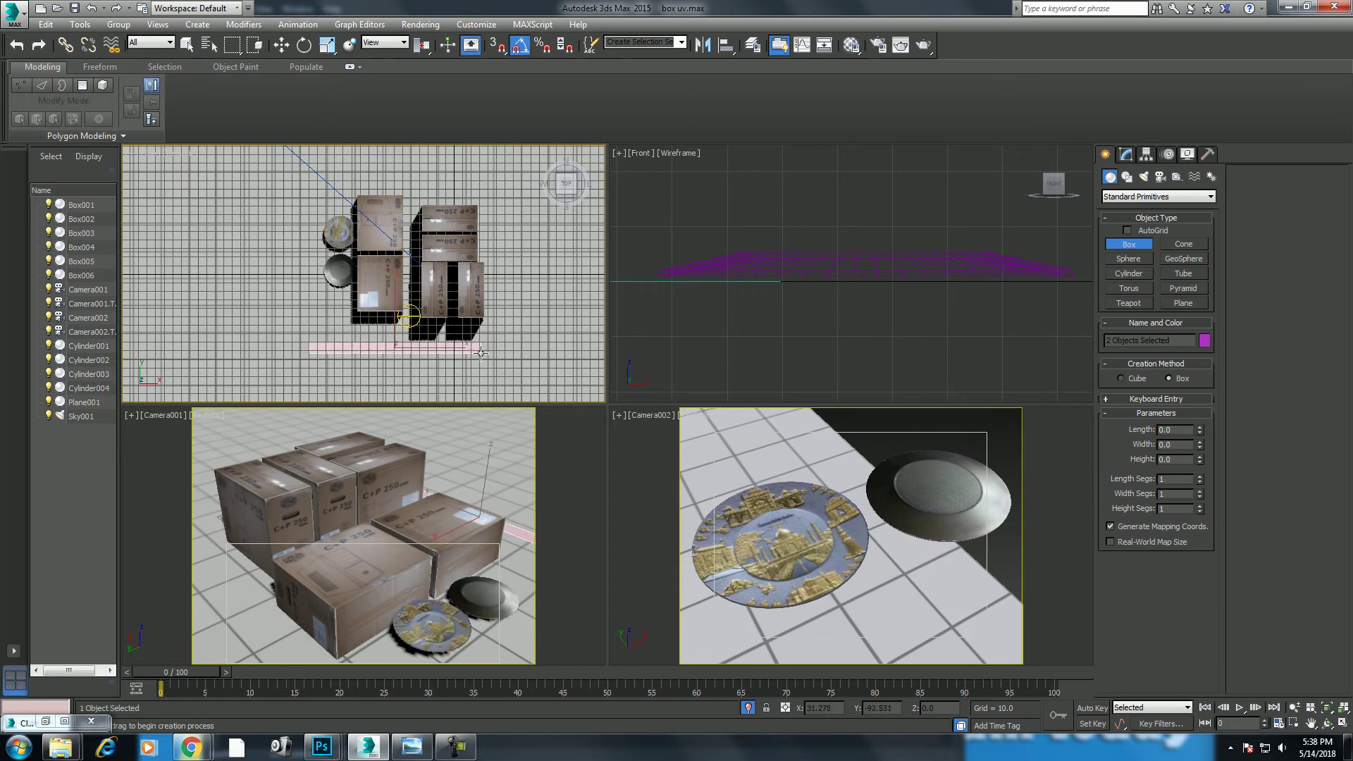
left_click(481, 299)
Slide the pink slab right along X and frame it in a perspective view.
key("w")
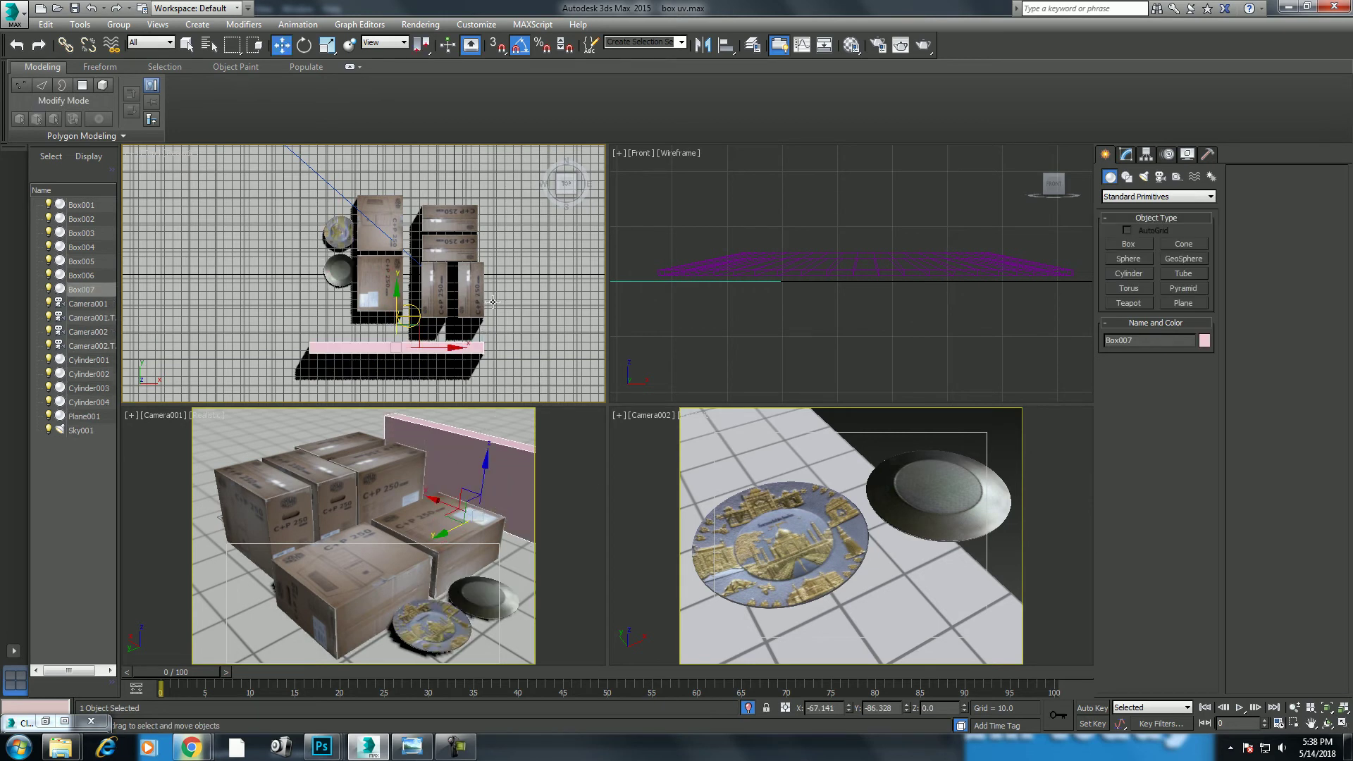
middle_click_drag(447, 318, 444, 286)
left_click_drag(448, 316, 470, 316)
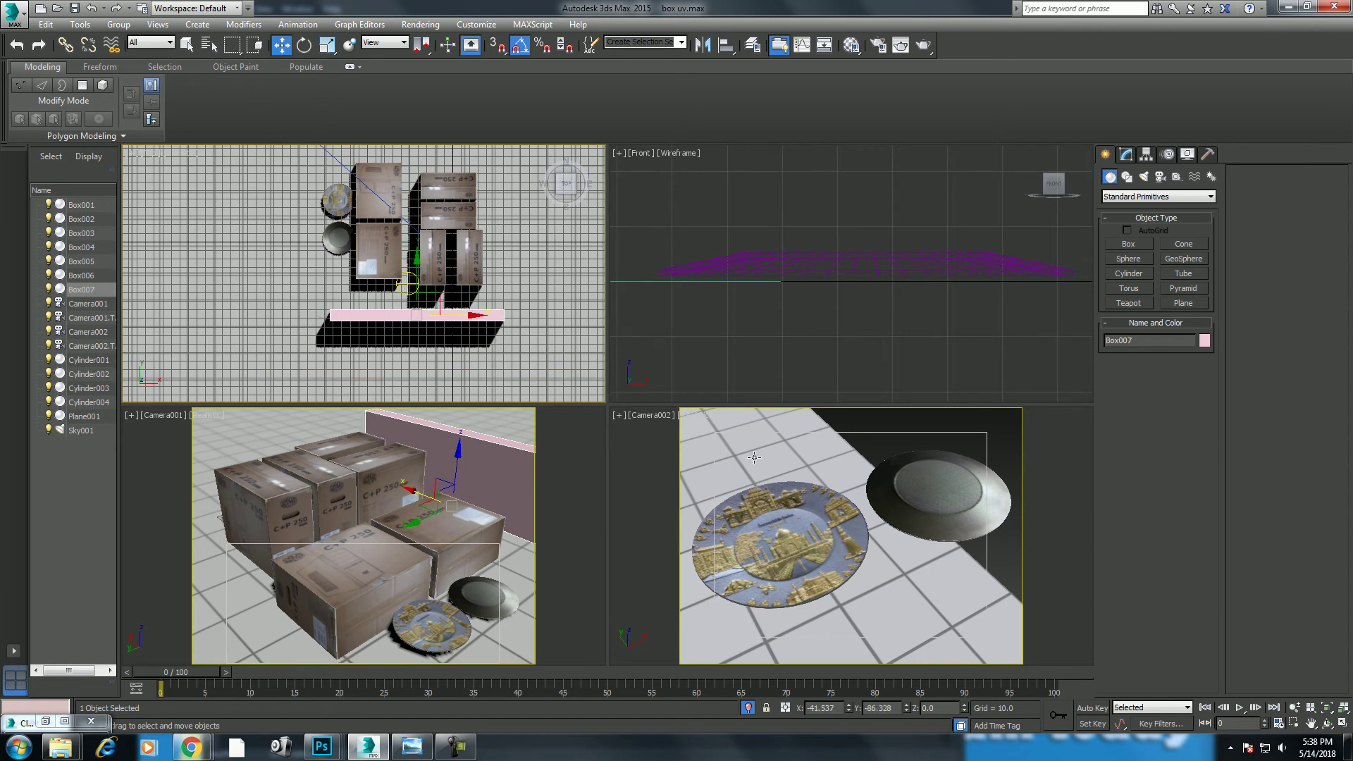
mouse_move(903, 530)
middle_mouse_down()
mouse_move(880, 544)
mouse_move(920, 557)
middle_mouse_up()
key("p")
key("z")
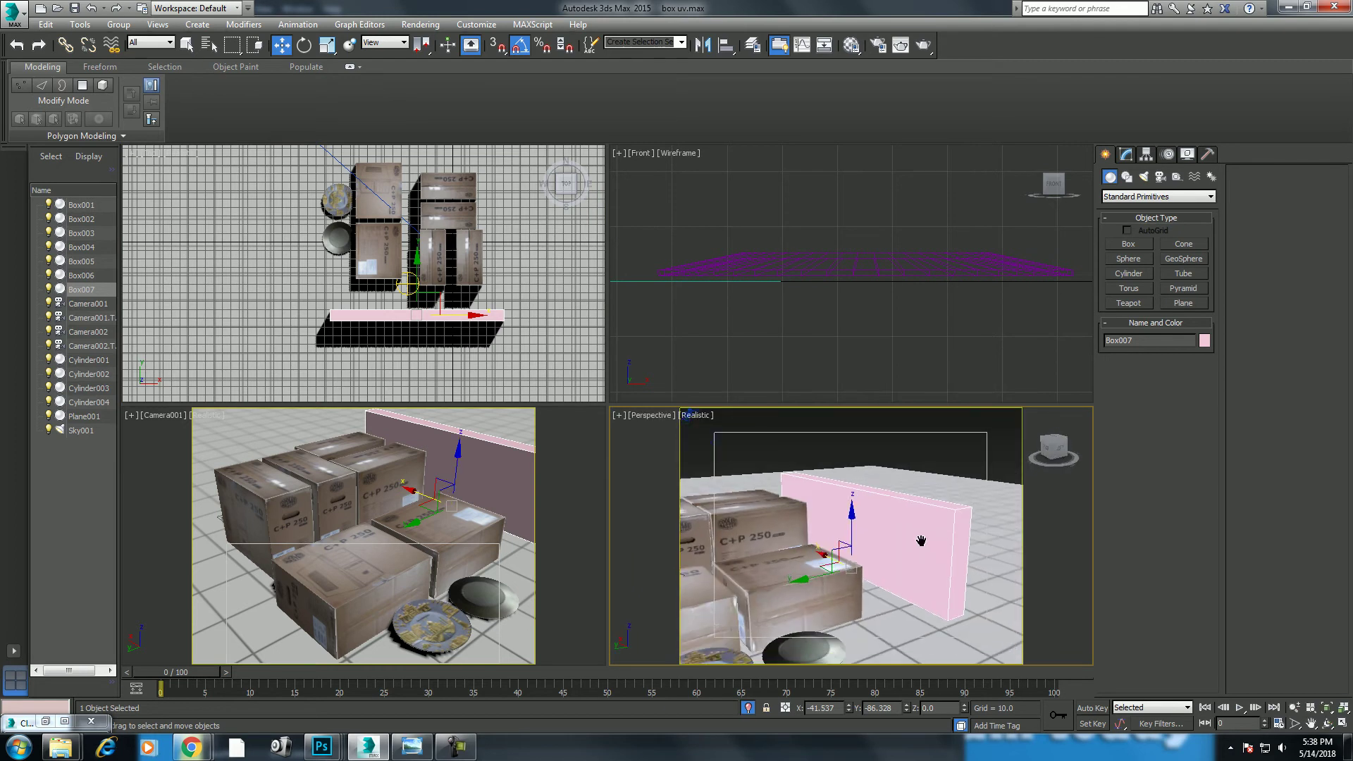
scroll(916, 539, "down", 2)
Name an unused material slot 'wall'.
key("m")
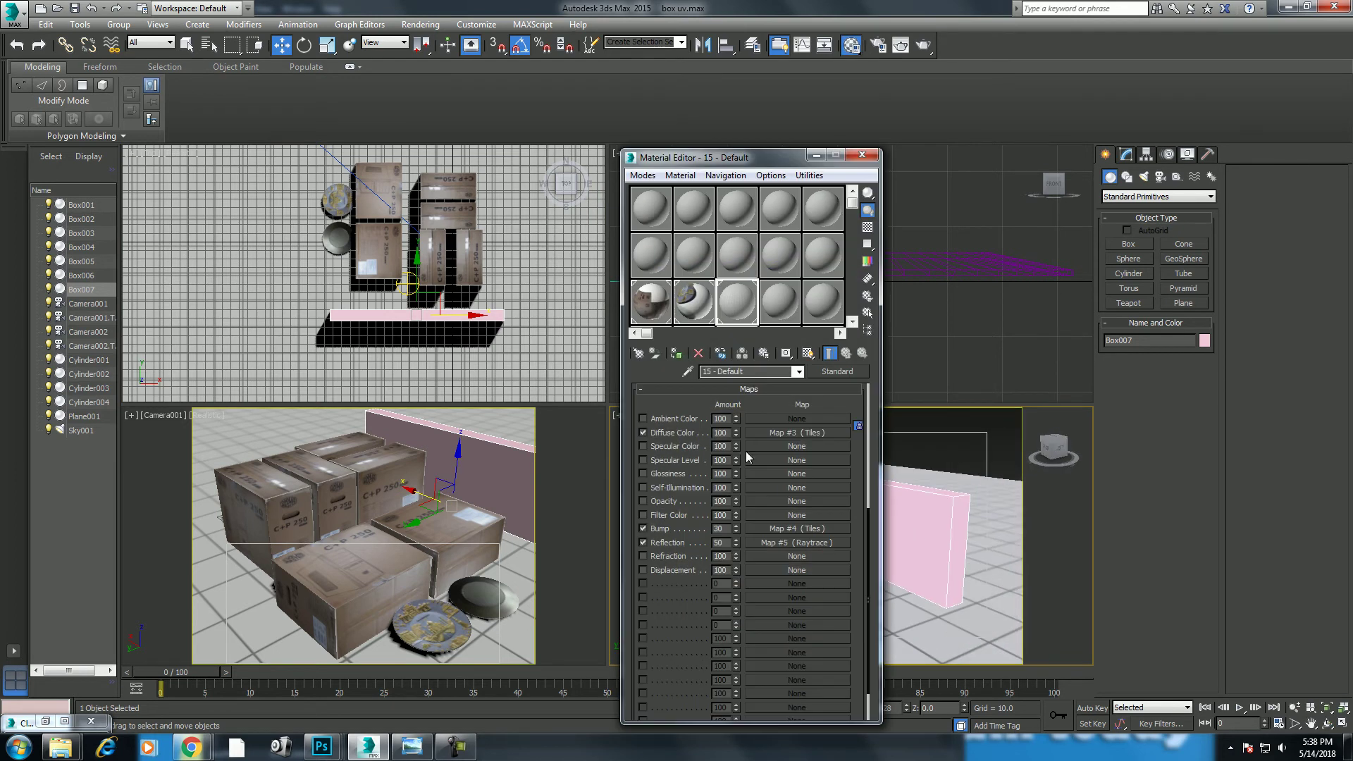
left_click(779, 313)
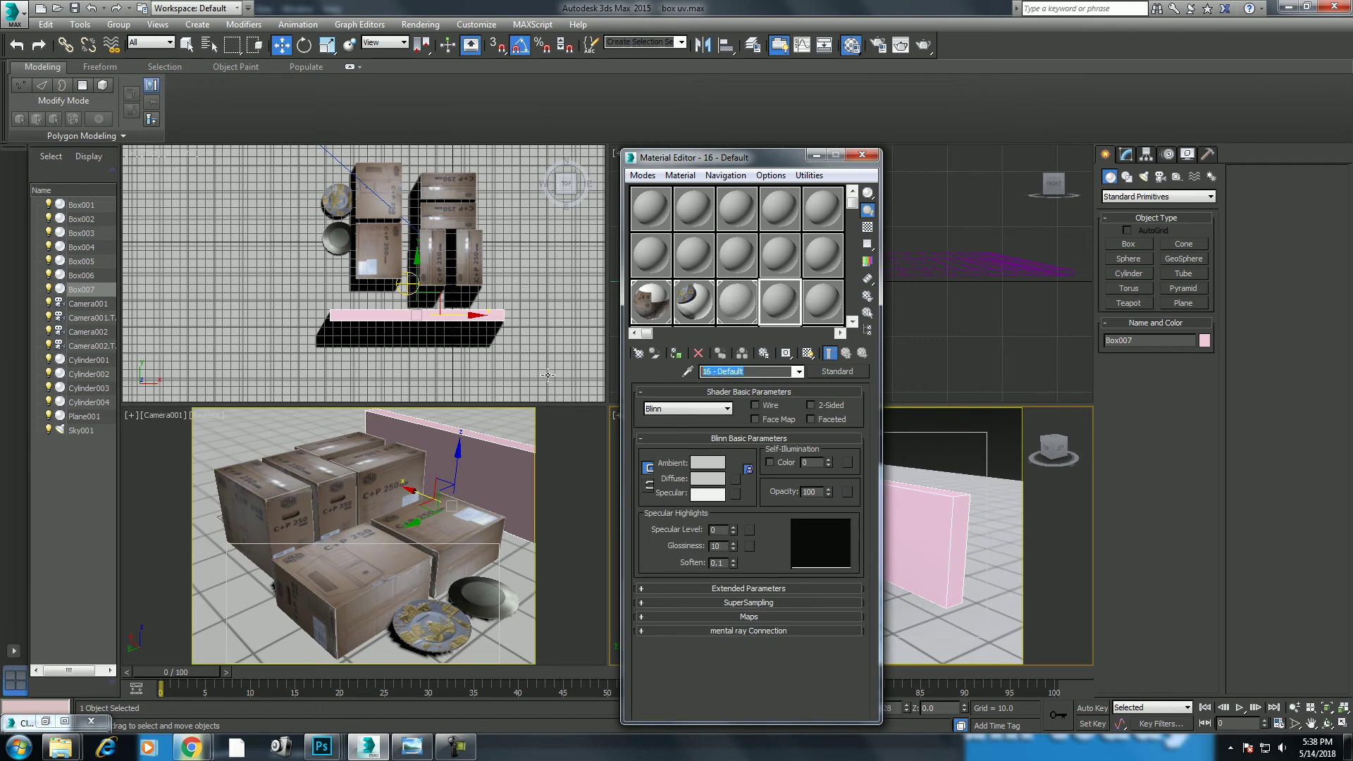
type("wall")
key("Return")
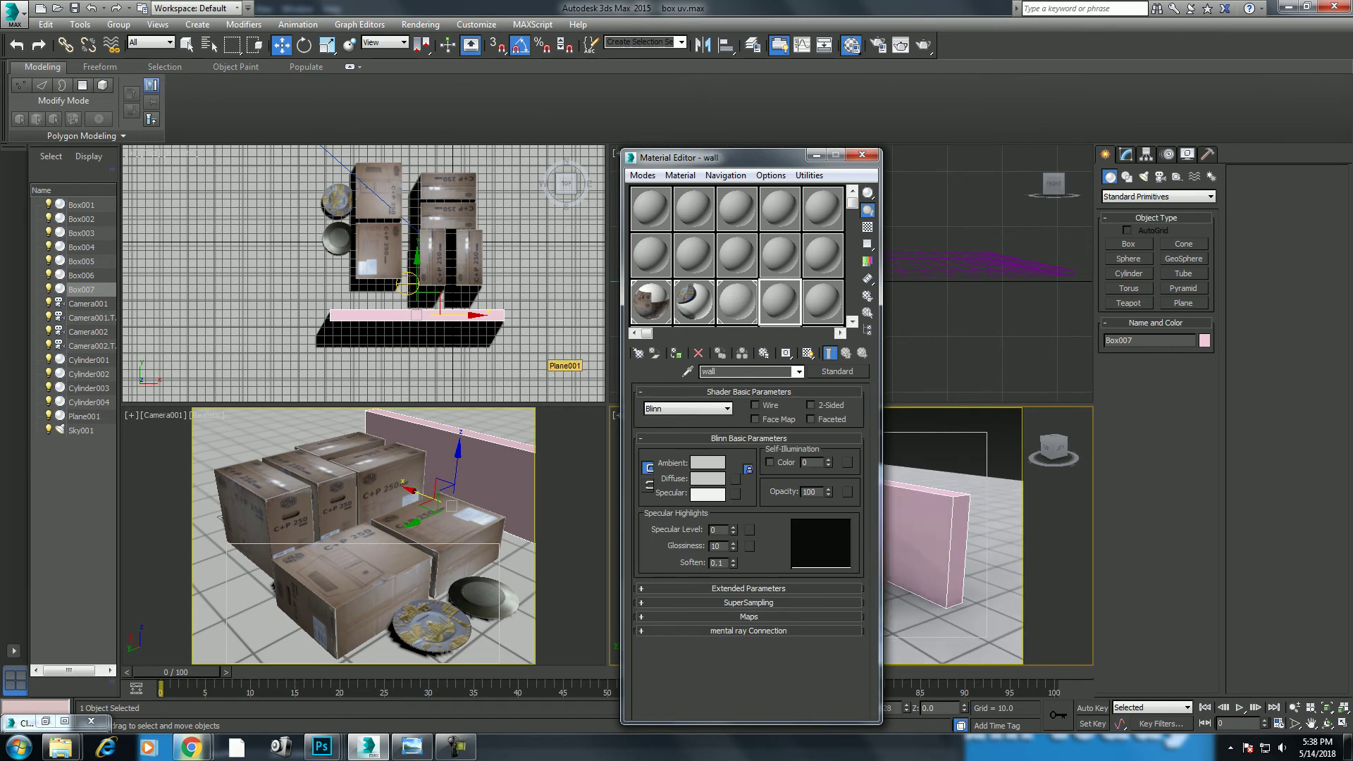
Give the wall material a Tiles diffuse map with the Running Bond preset.
left_click(740, 479)
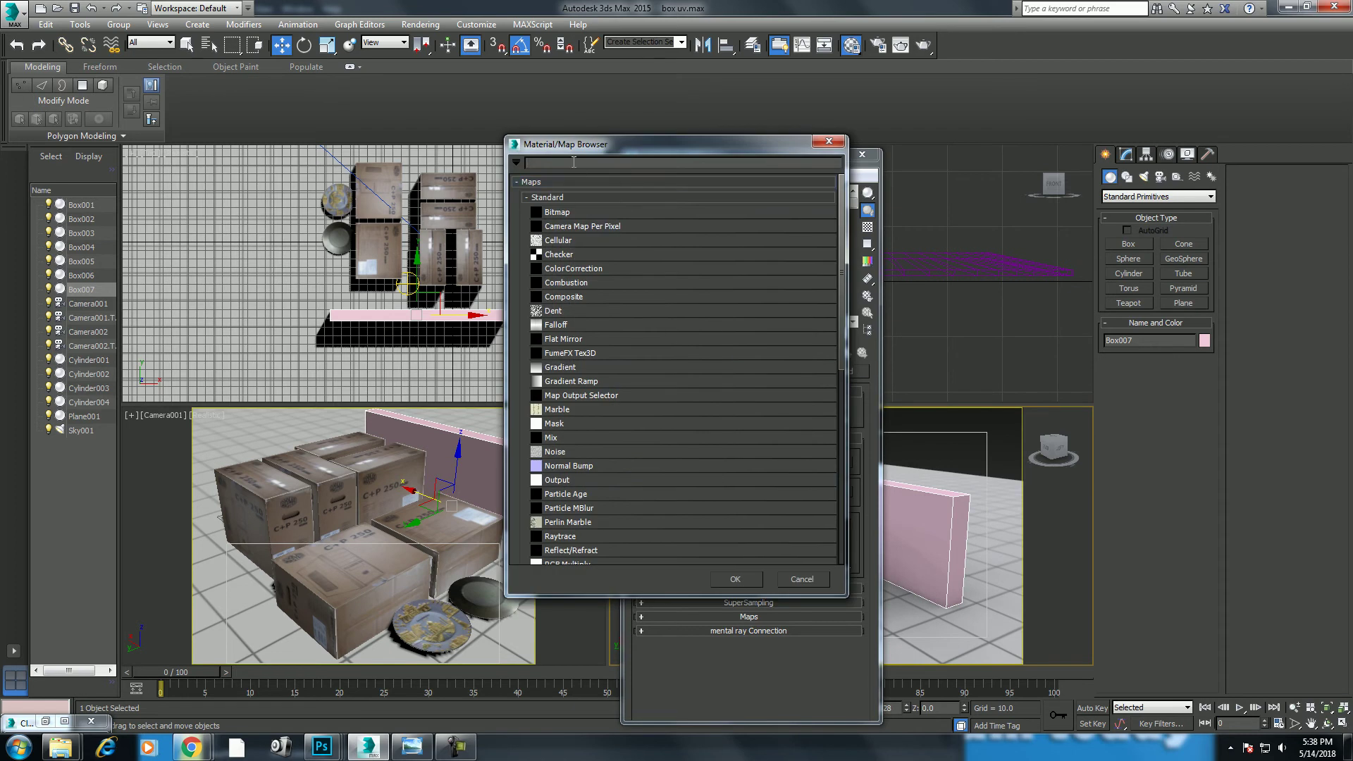
type("w")
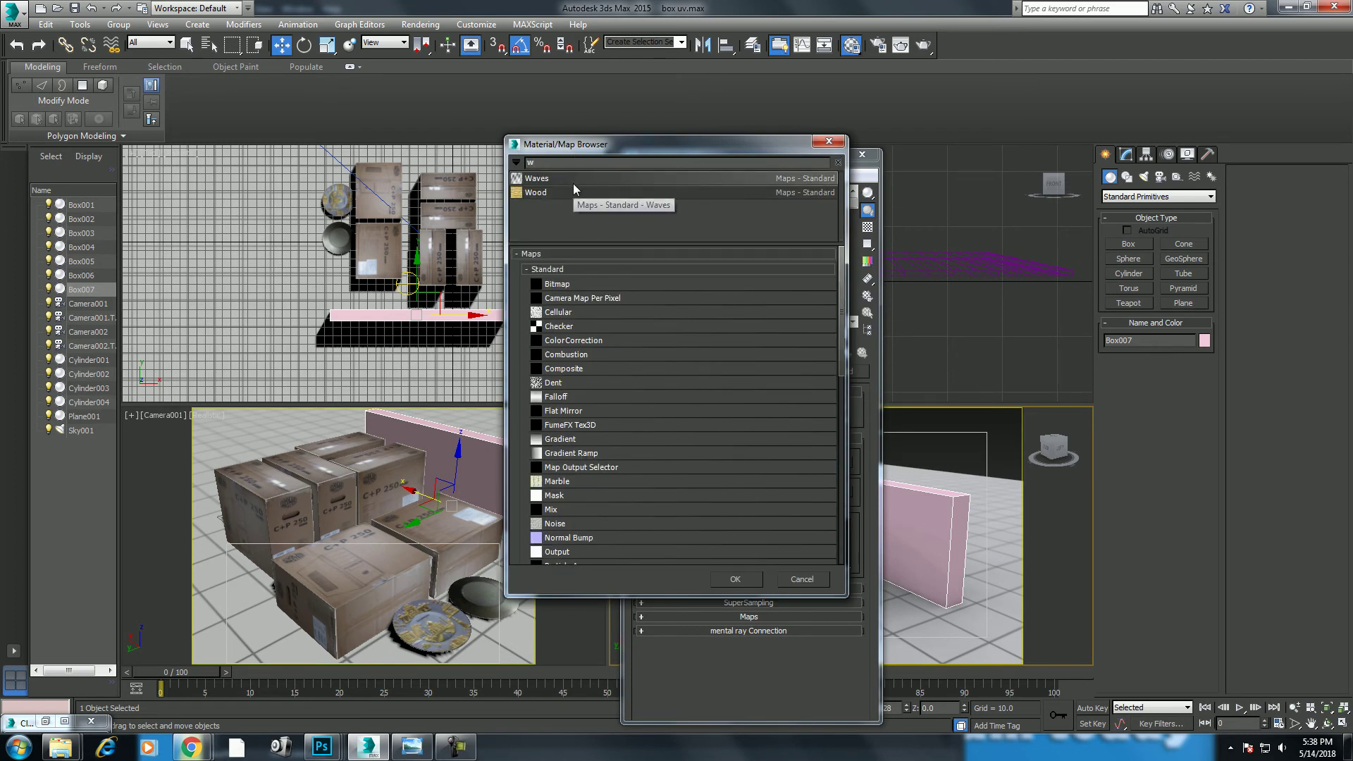
key("BackSpace")
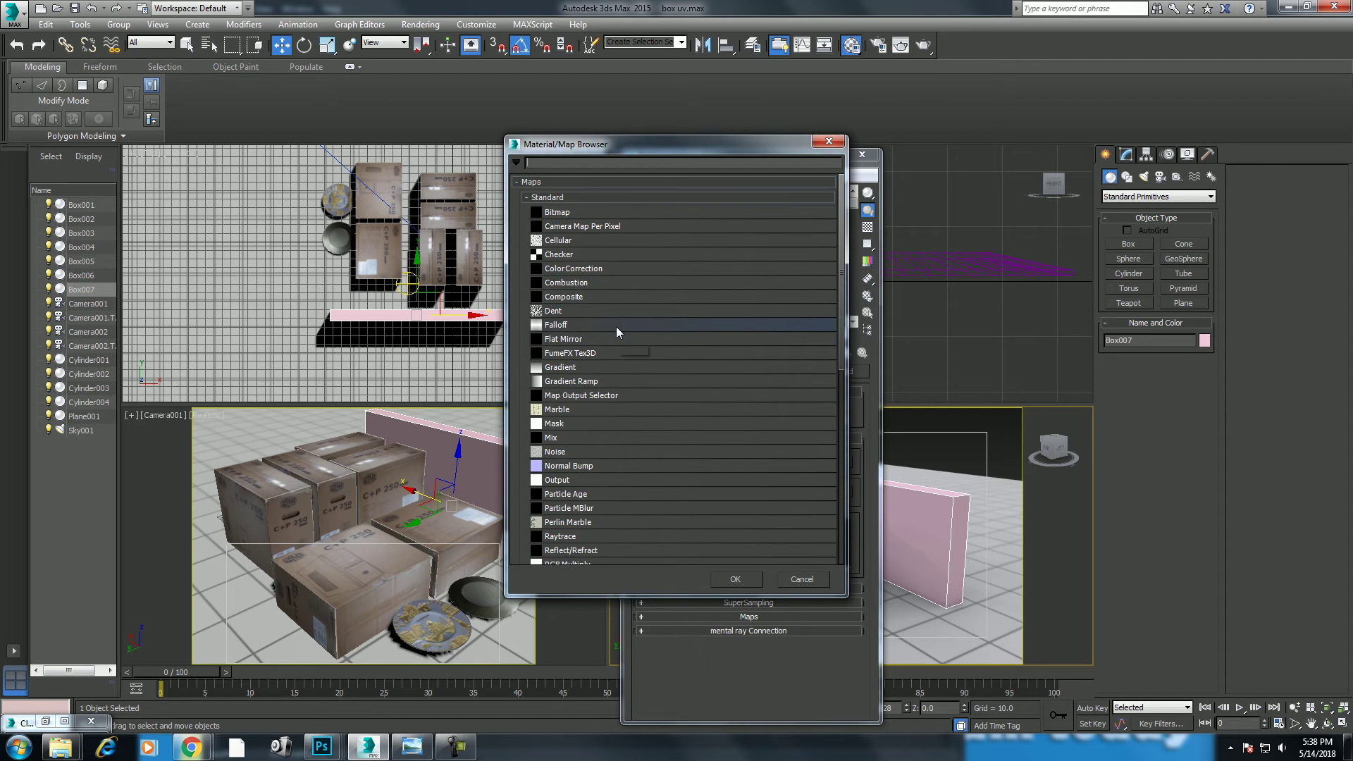
key("Escape")
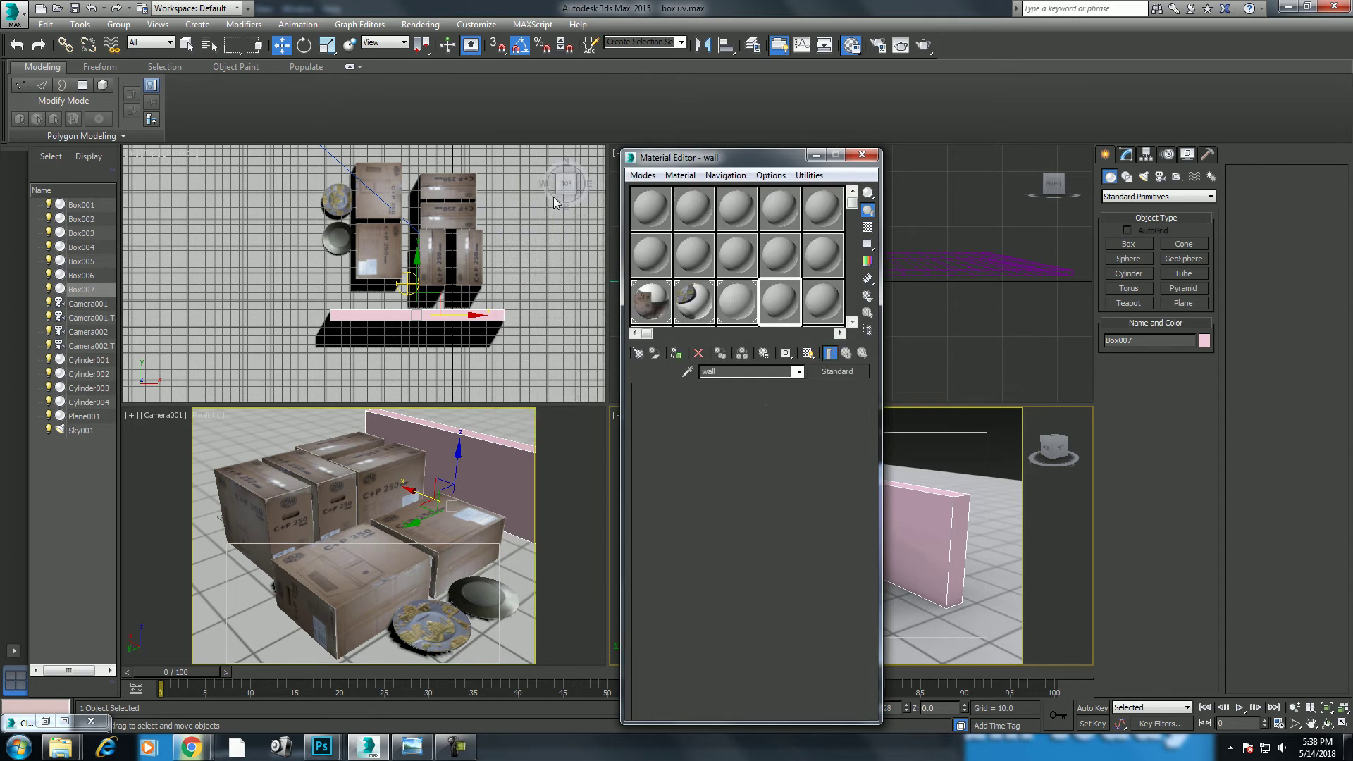
left_click(782, 580)
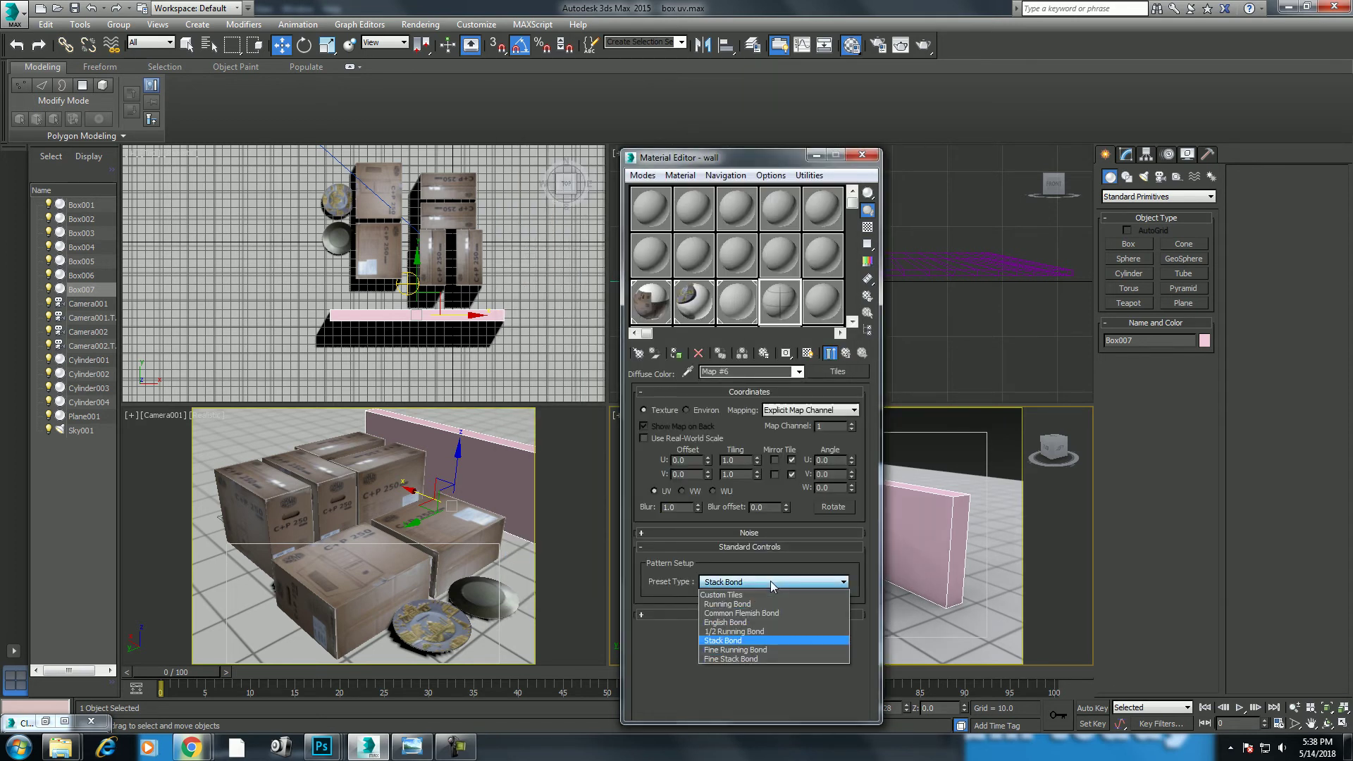
left_click(772, 604)
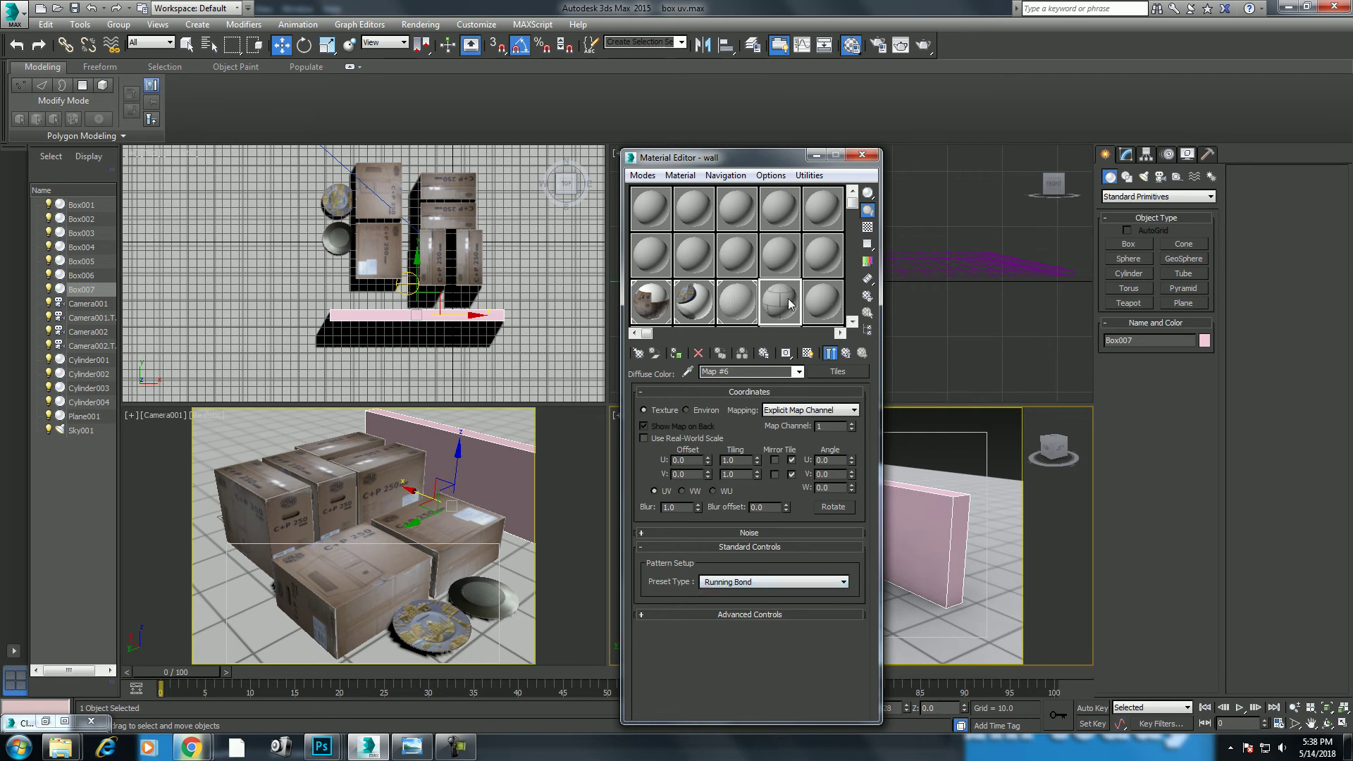
double_click(793, 303)
Apply the wall material to the pink slab Box007.
left_click_drag(598, 27, 435, 42)
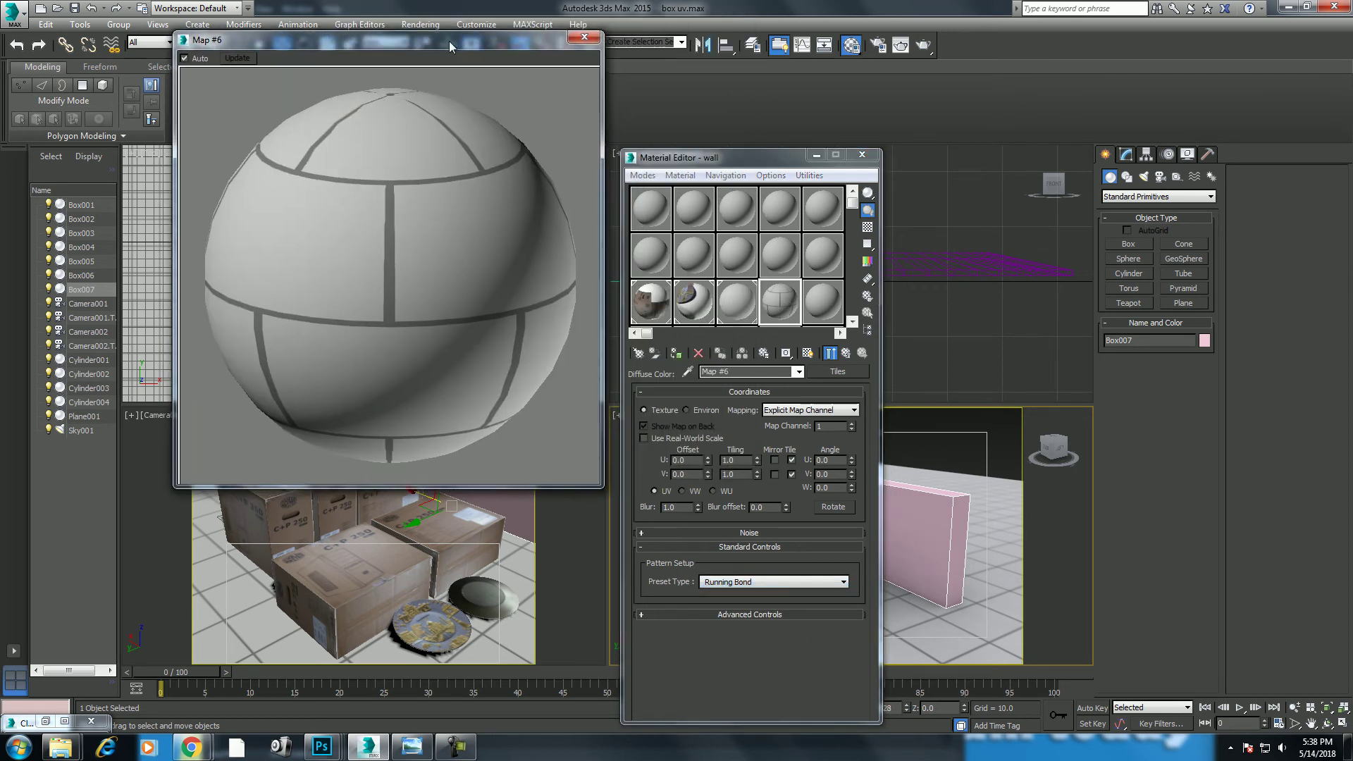
left_click_drag(705, 155, 1037, 119)
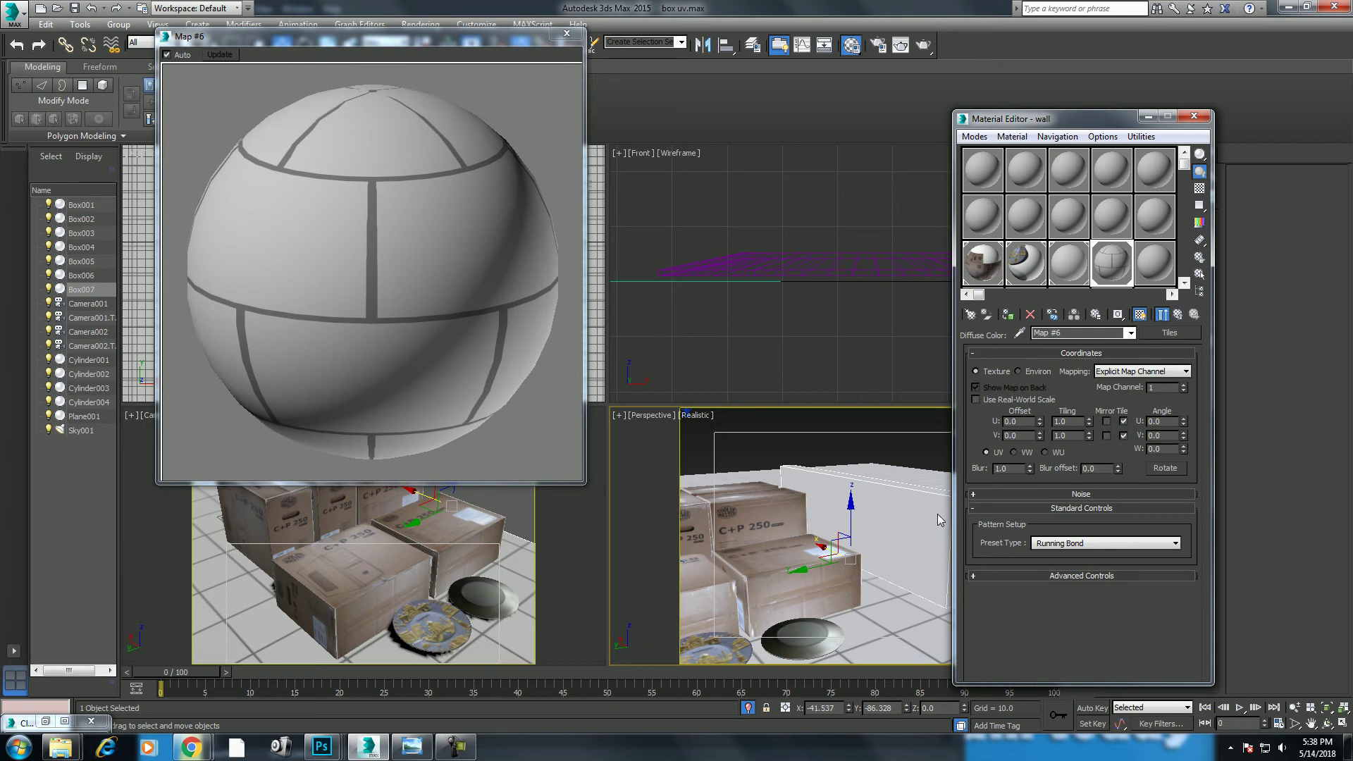
left_click(877, 521)
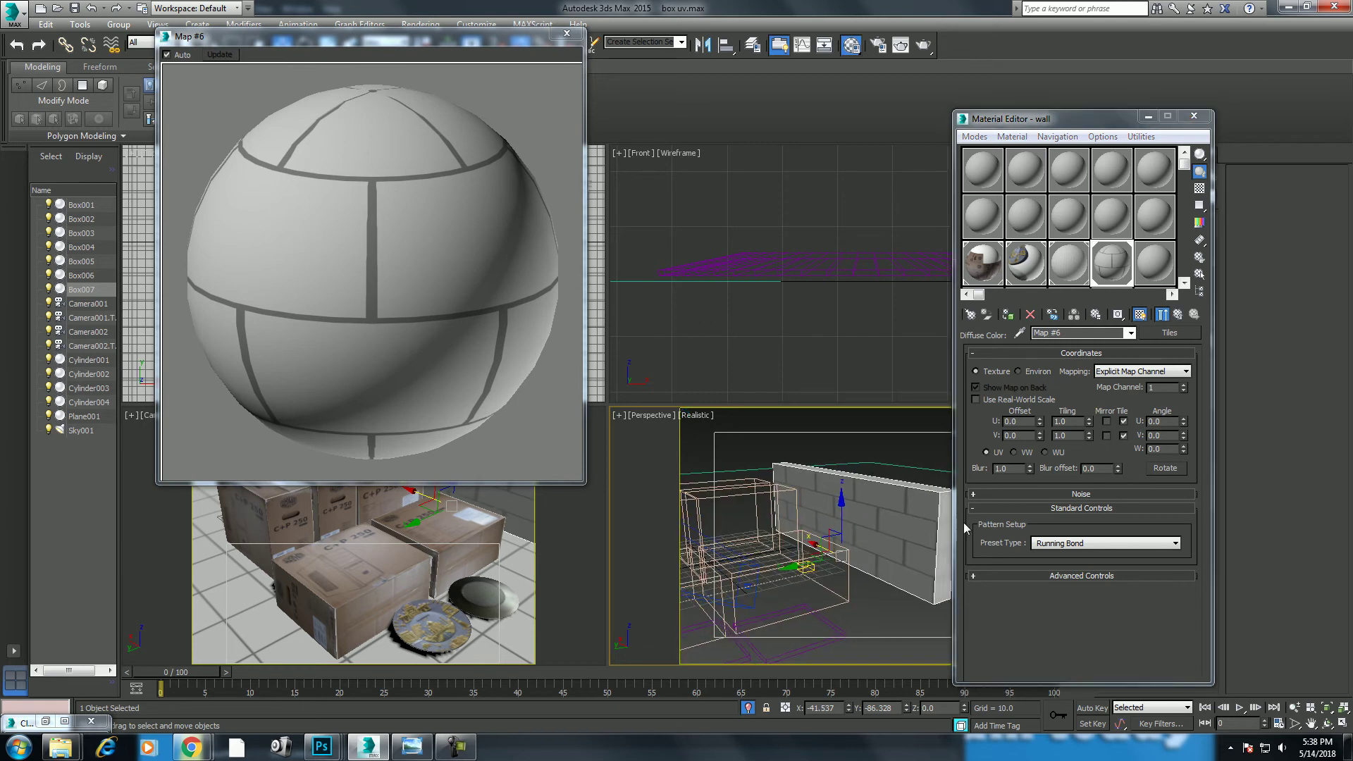
Set the brick Tiles map's tiling to 2.5 across and expand Advanced Controls.
left_click(1155, 426)
type("5")
key("Tab")
type("5")
key("Return")
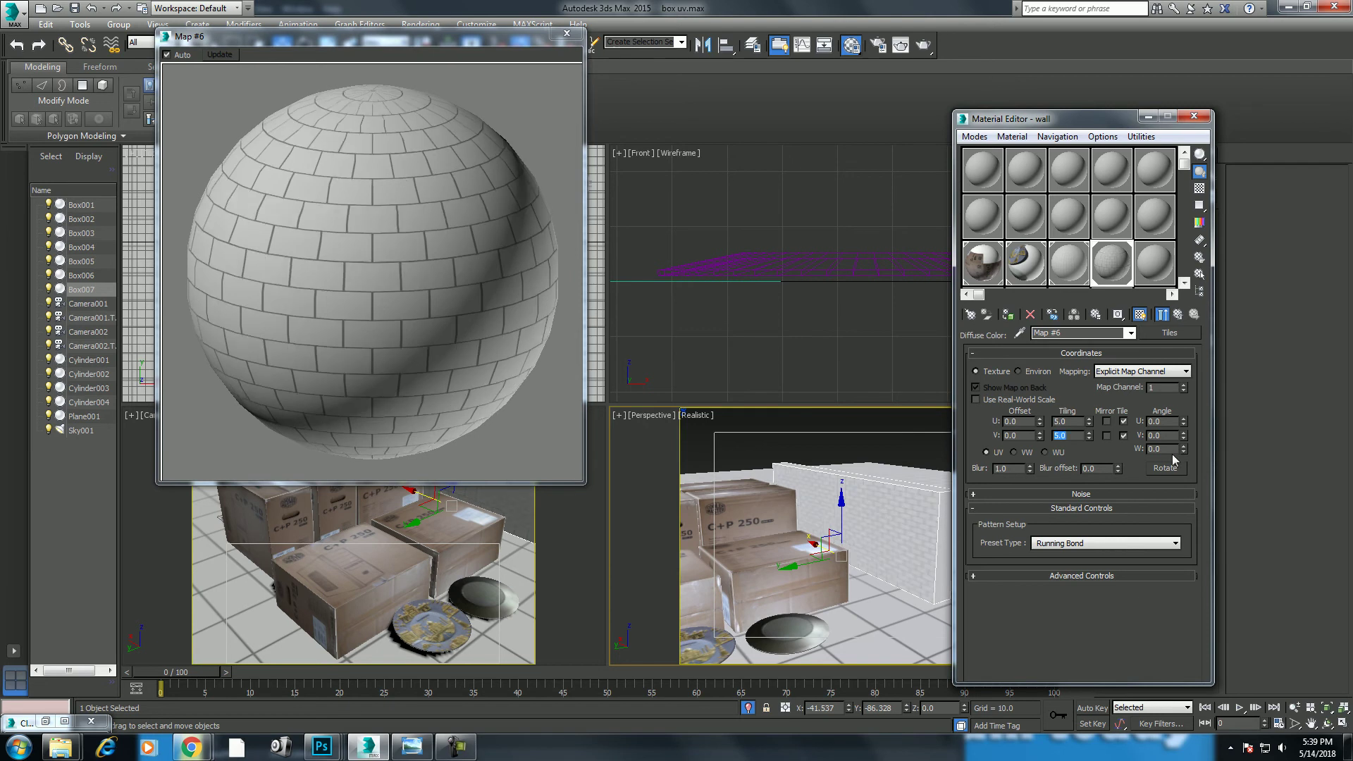
left_click(566, 33)
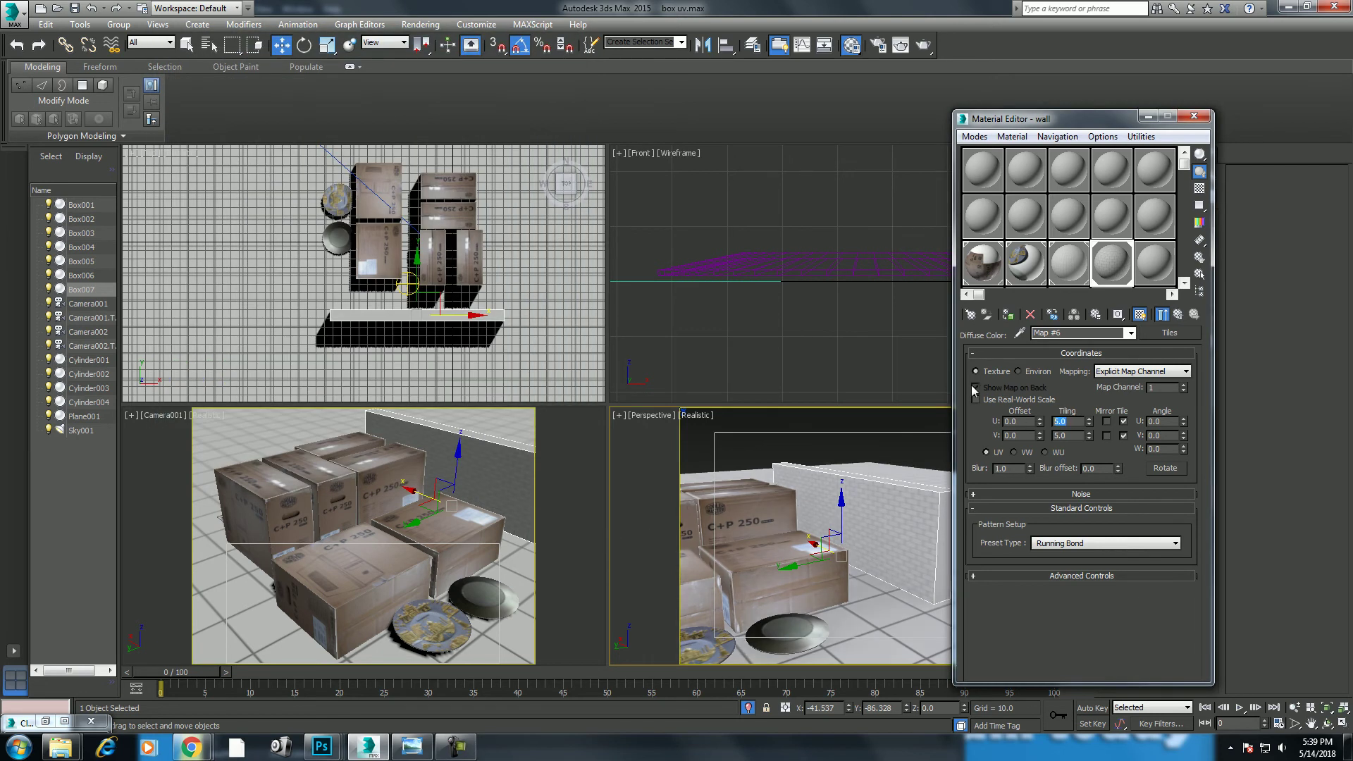
type("2.")
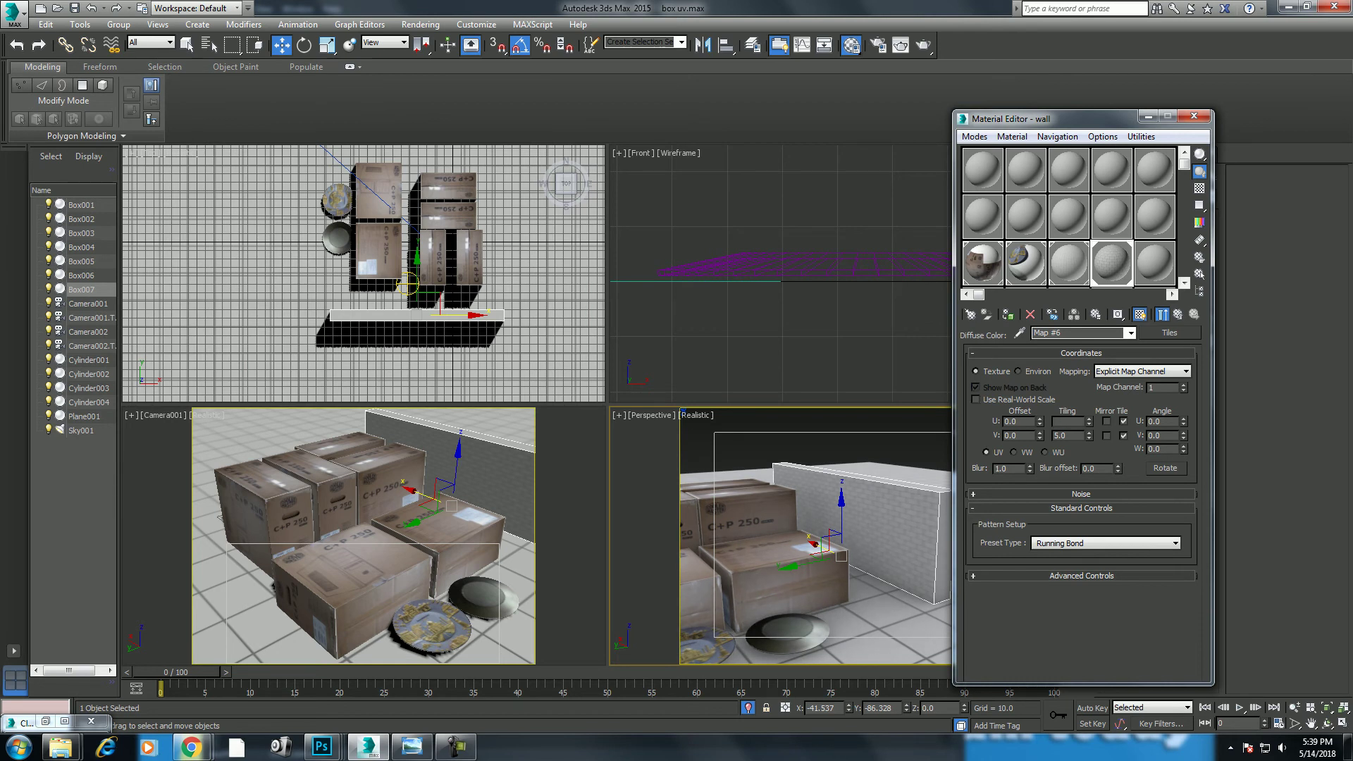
type("5")
key("Tab")
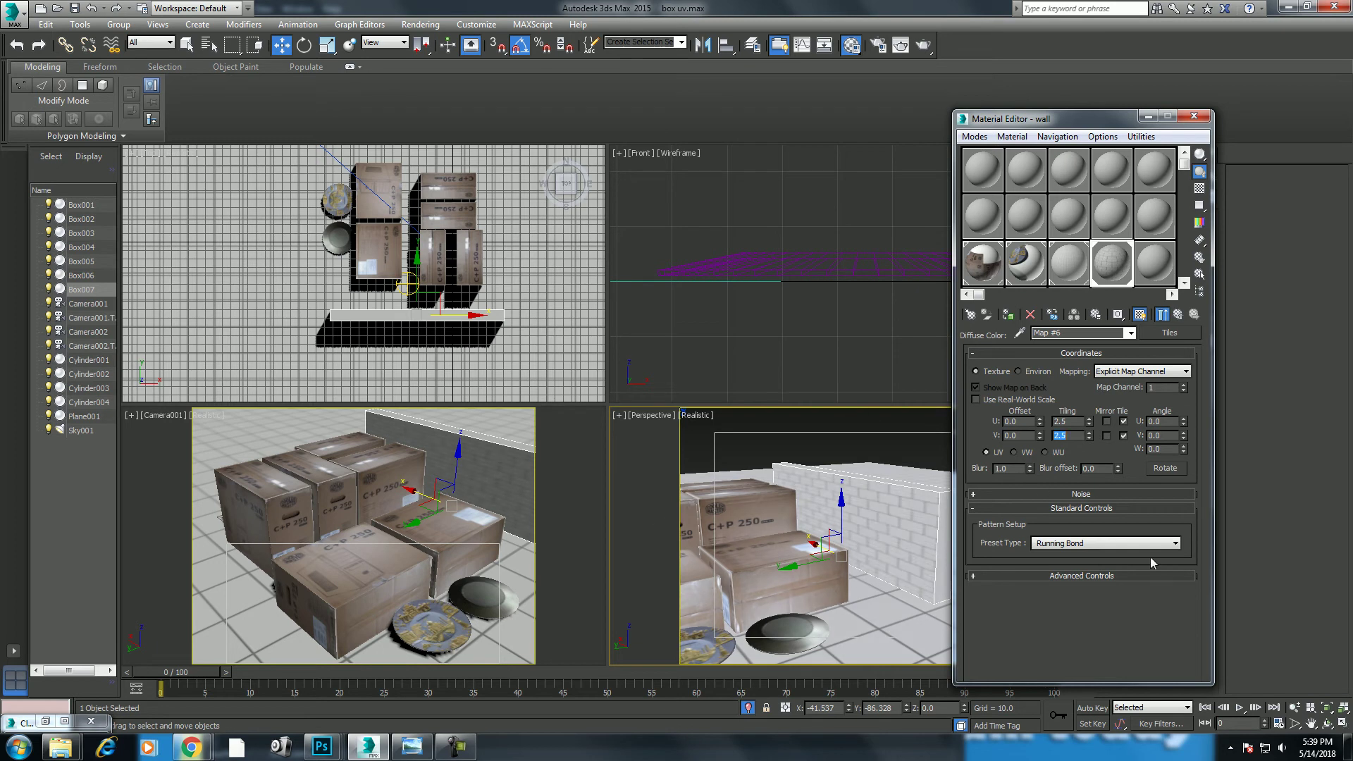
left_click(1080, 577)
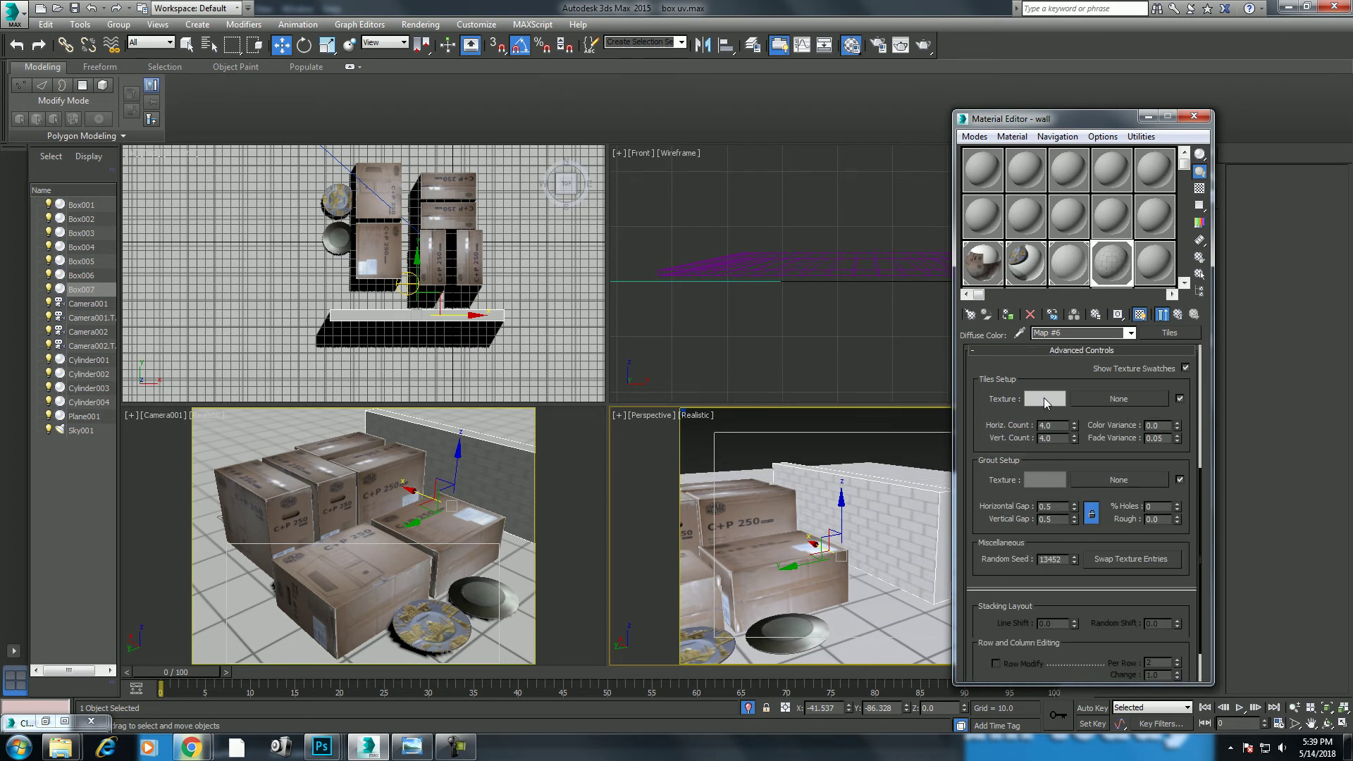
Change the wall's Tiles texture colour from grey to a dark brick red.
left_click(1043, 398)
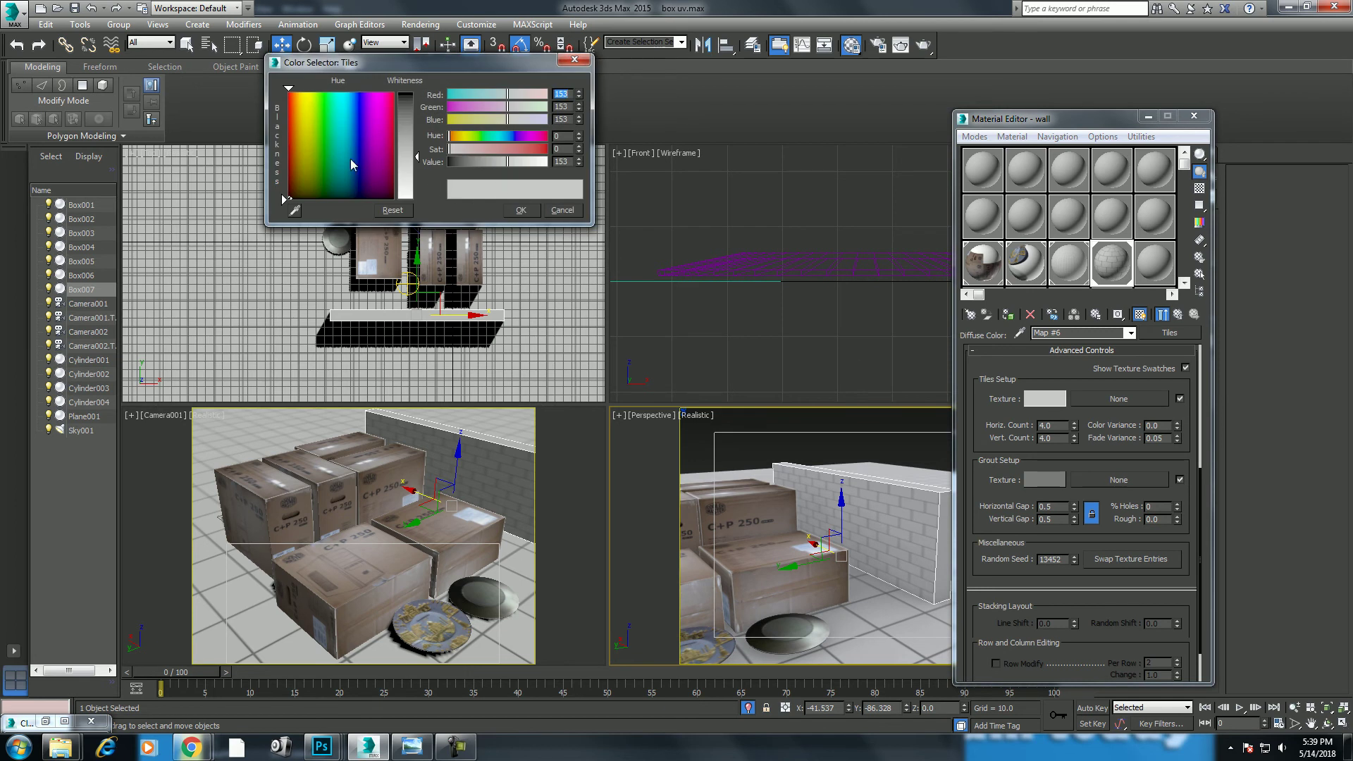
left_click_drag(336, 141, 291, 122)
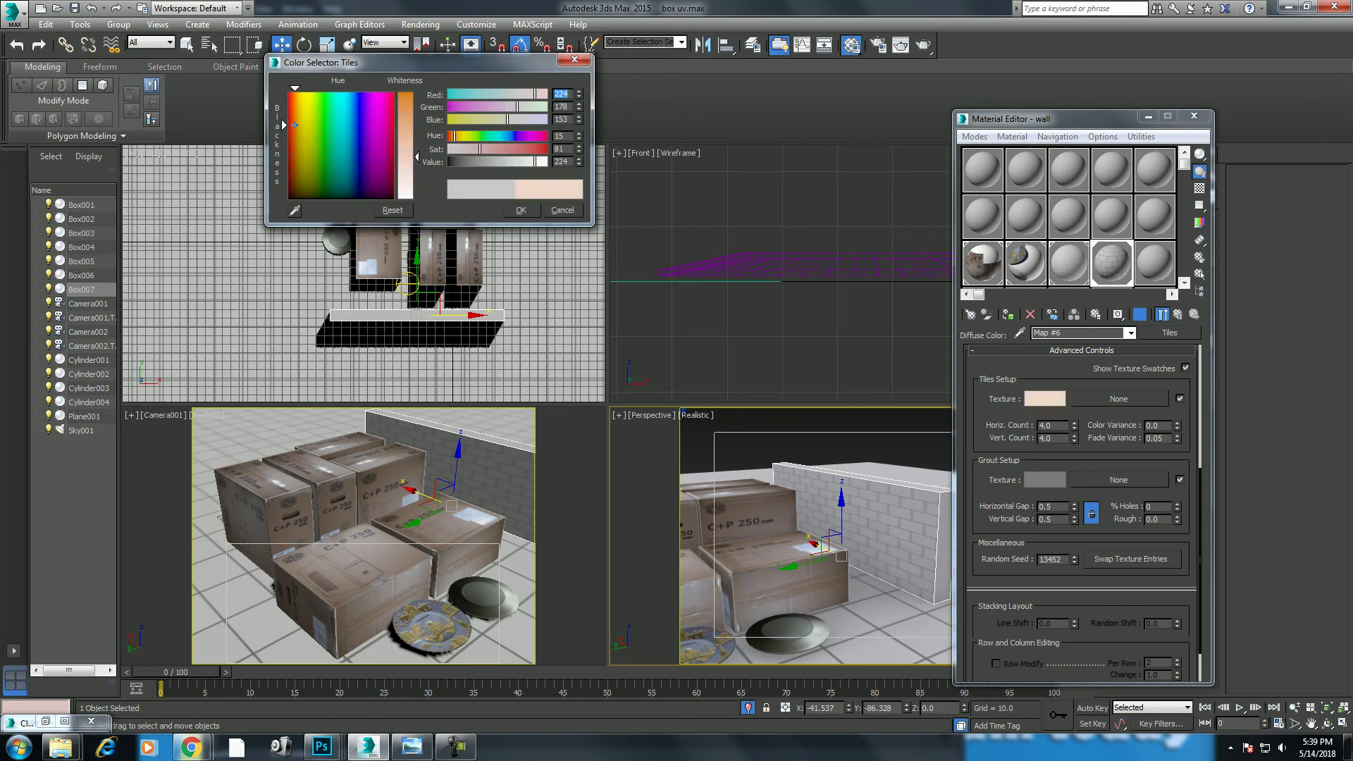
left_click(408, 106)
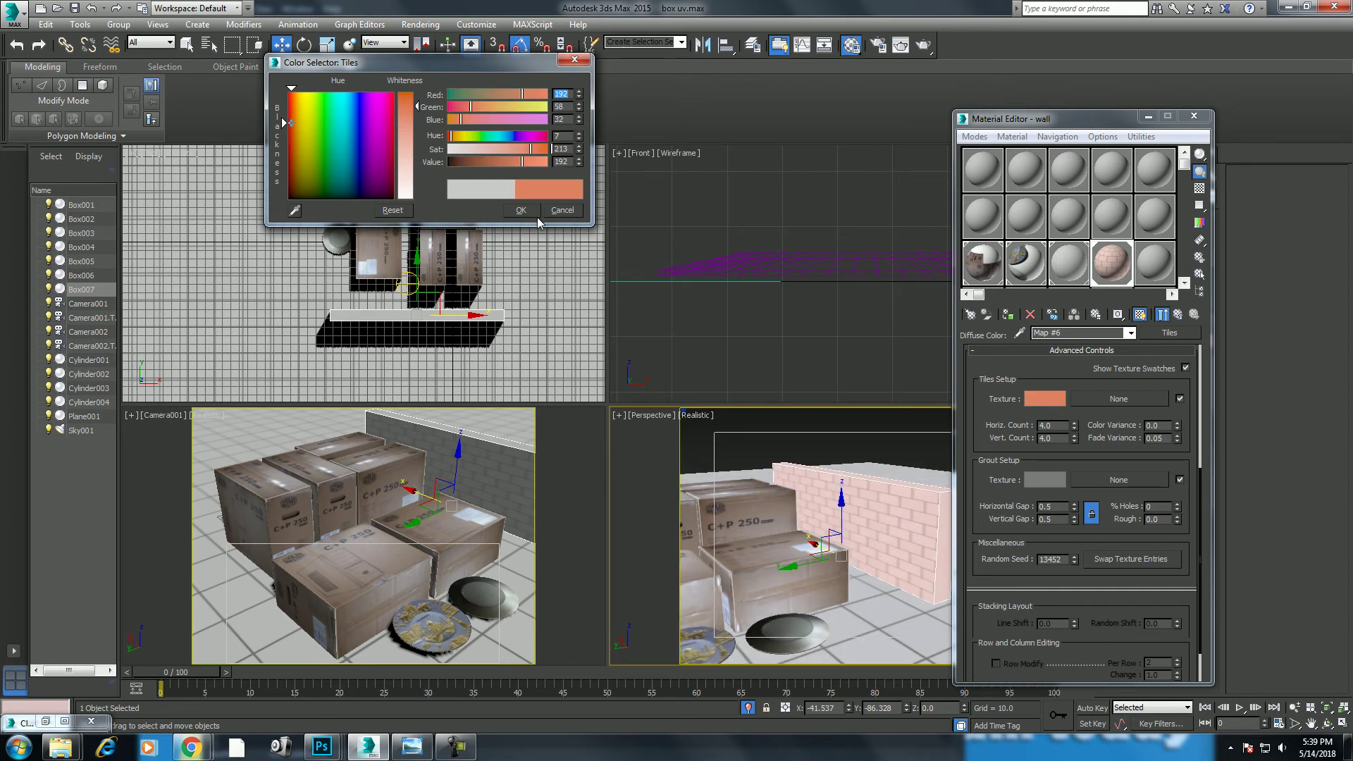
left_click(471, 162)
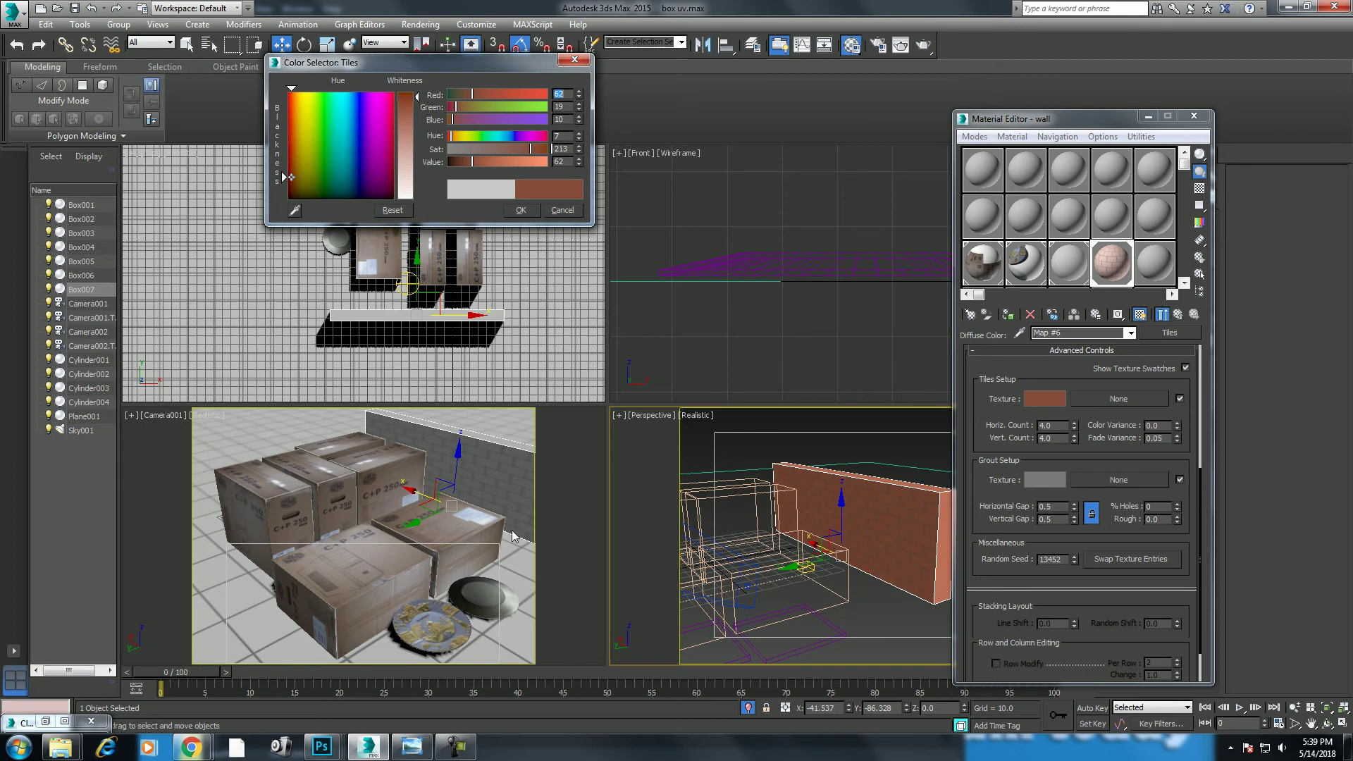
left_click(521, 210)
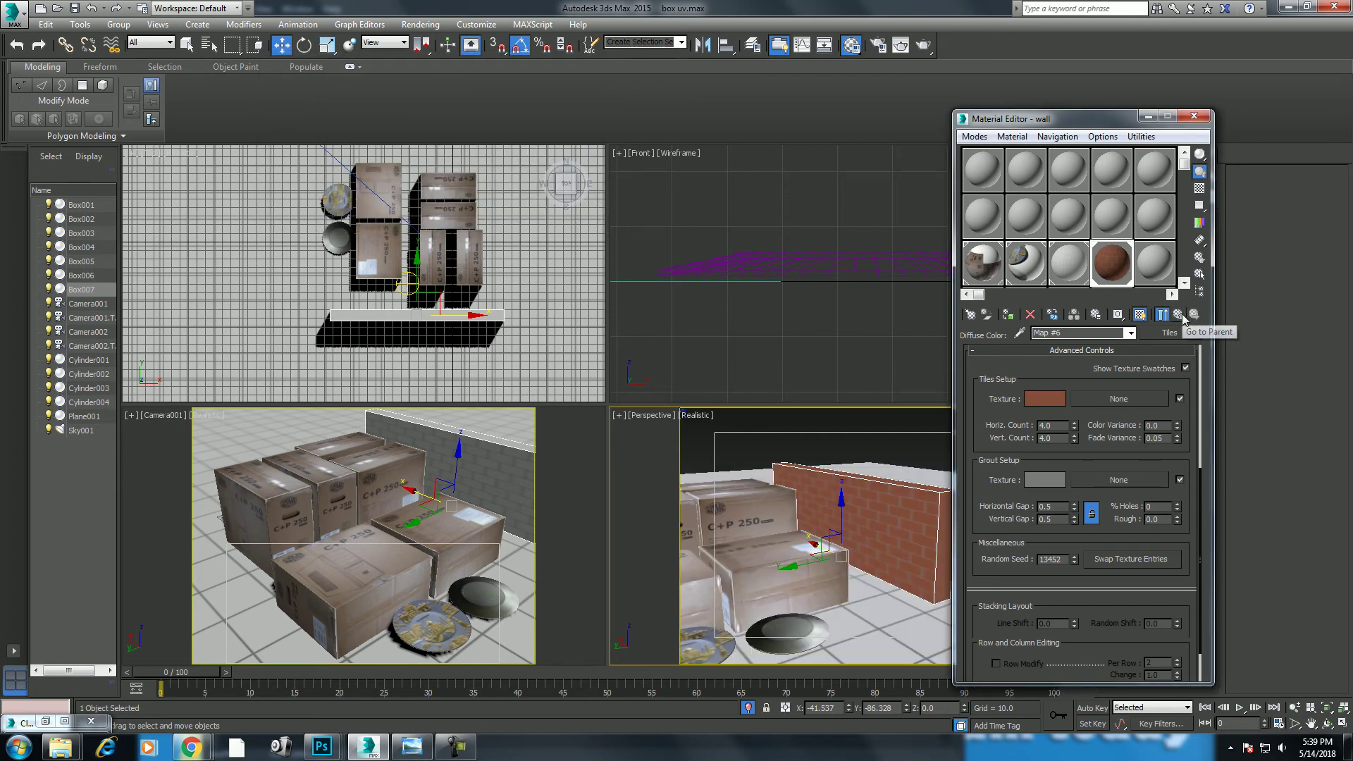
left_click(1183, 316)
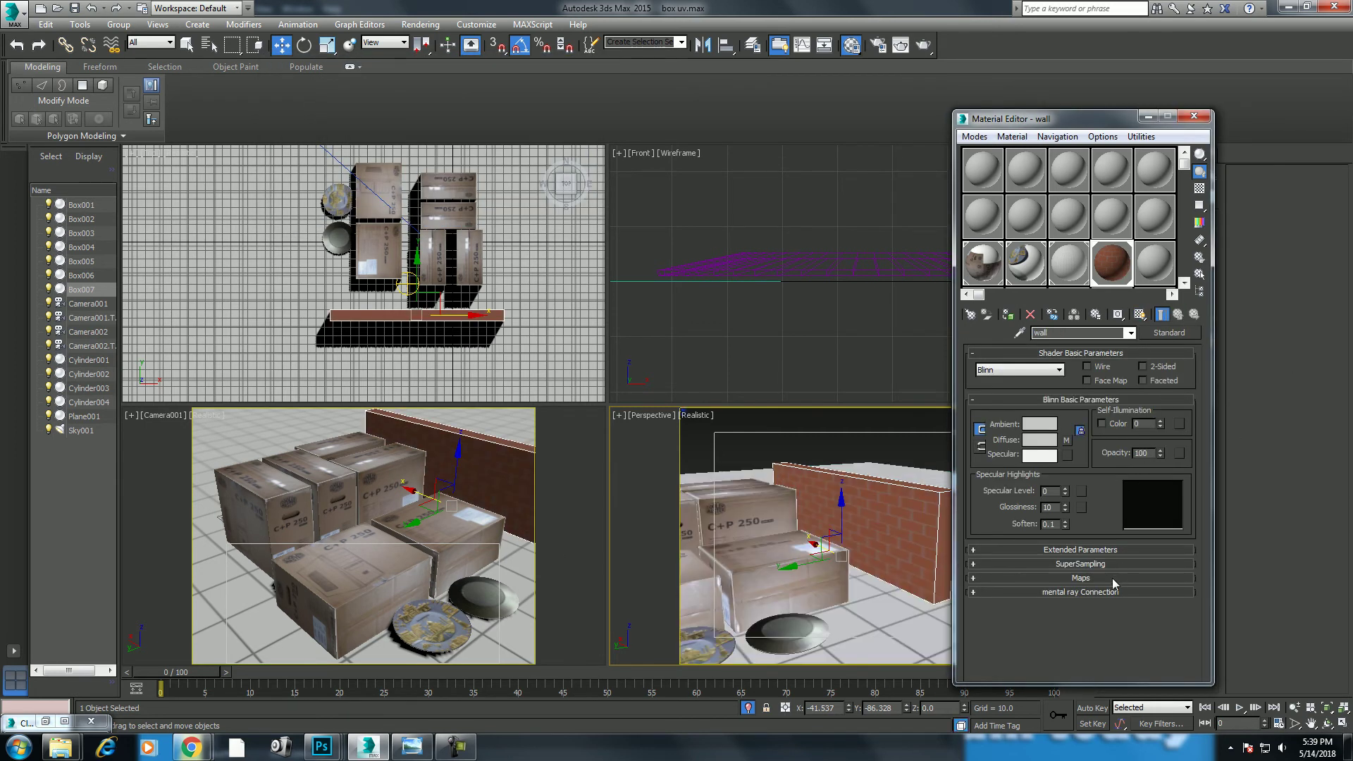
left_click(1118, 577)
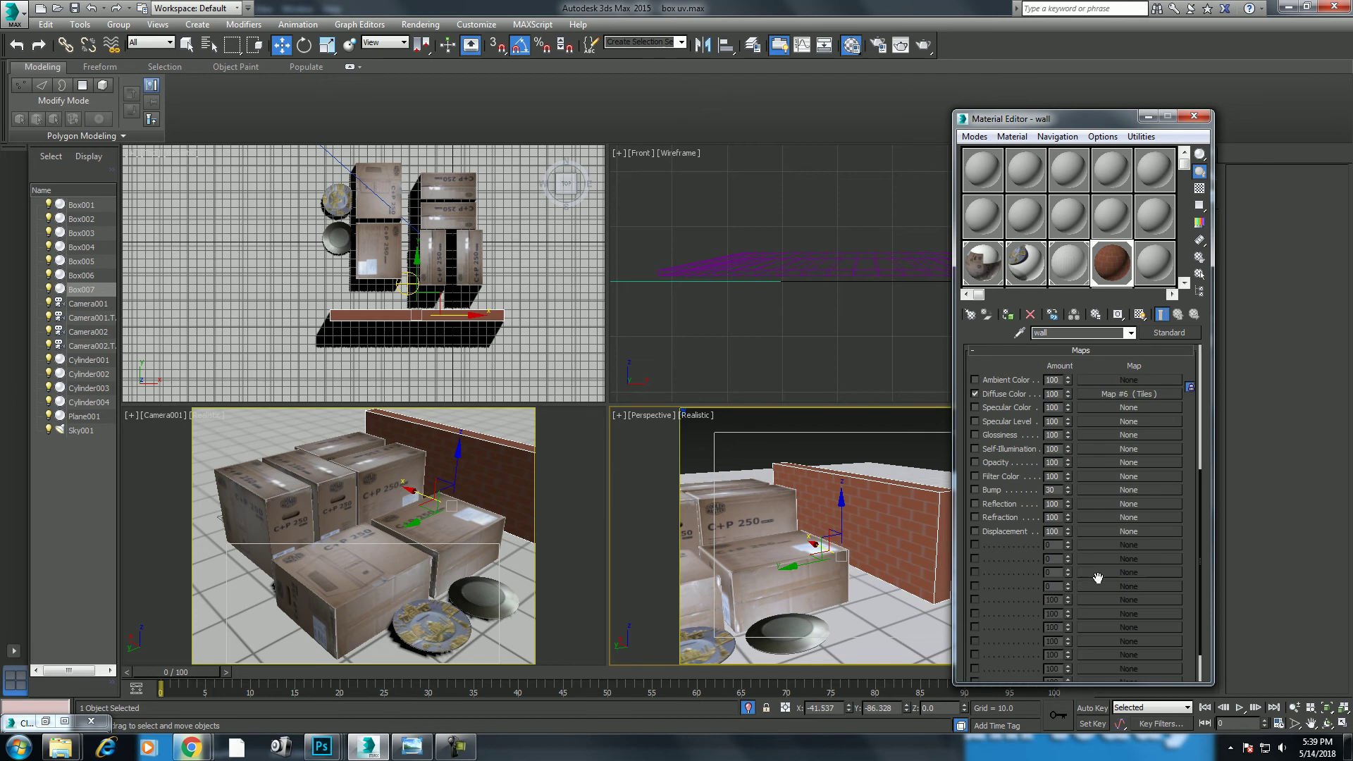
Paste a copy of the diffuse Tiles map into Bump and make its tiles near-white.
right_click(1138, 399)
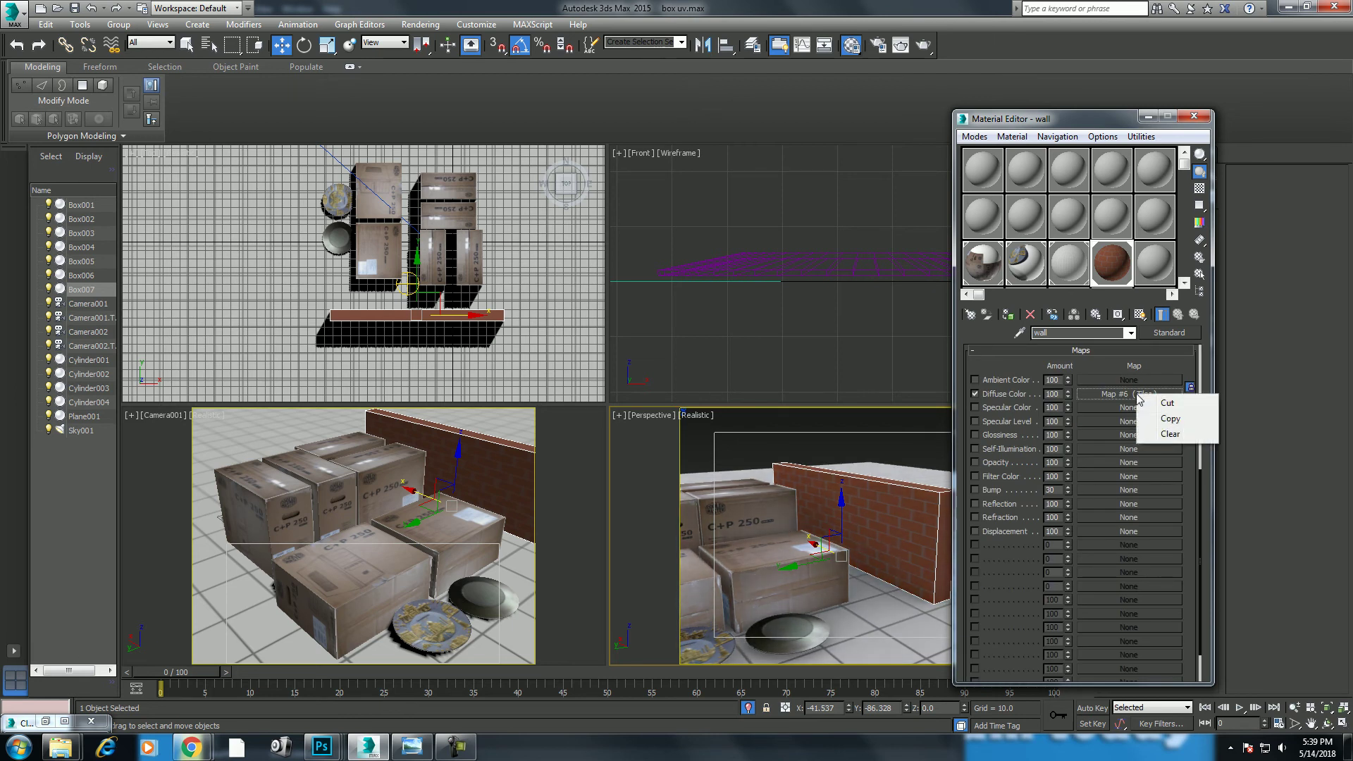
left_click(1169, 418)
right_click(1110, 493)
left_click(1138, 502)
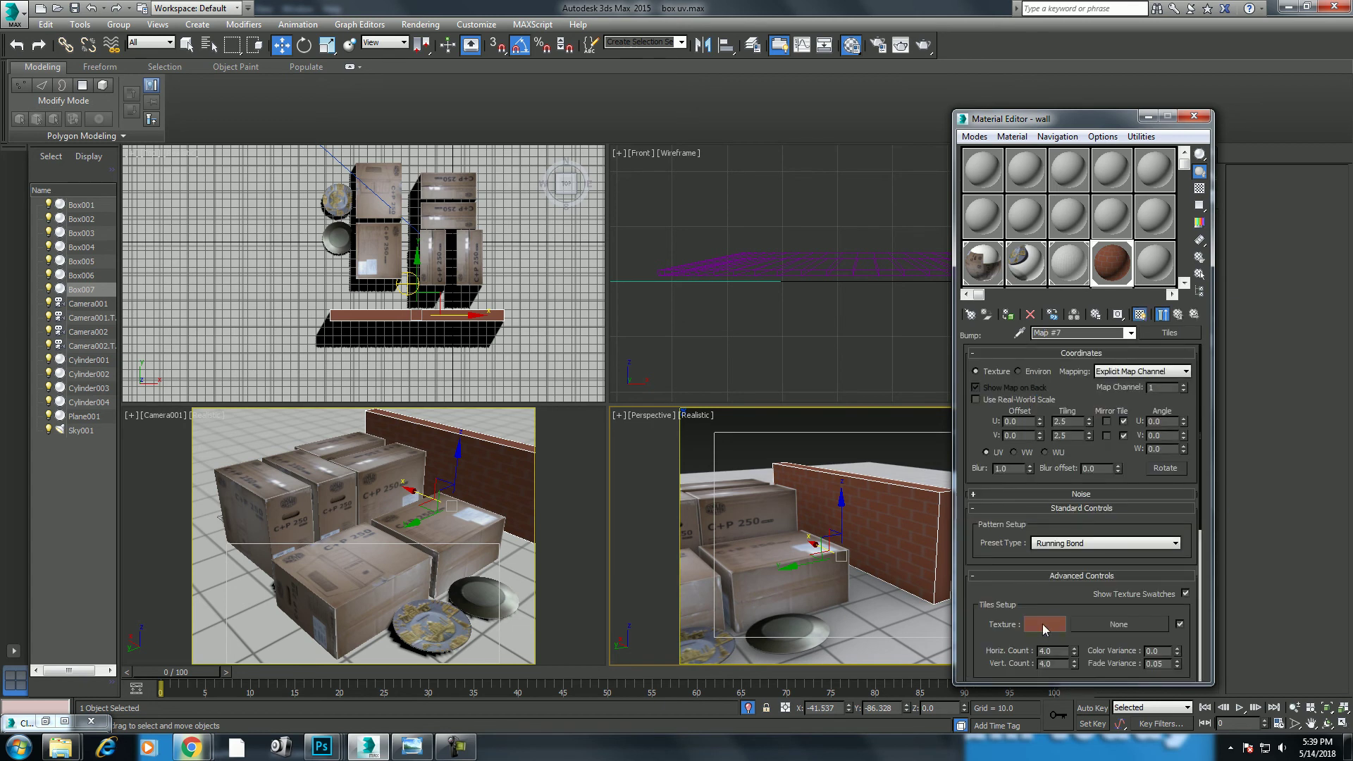
left_click(1043, 630)
left_click_drag(423, 181, 415, 191)
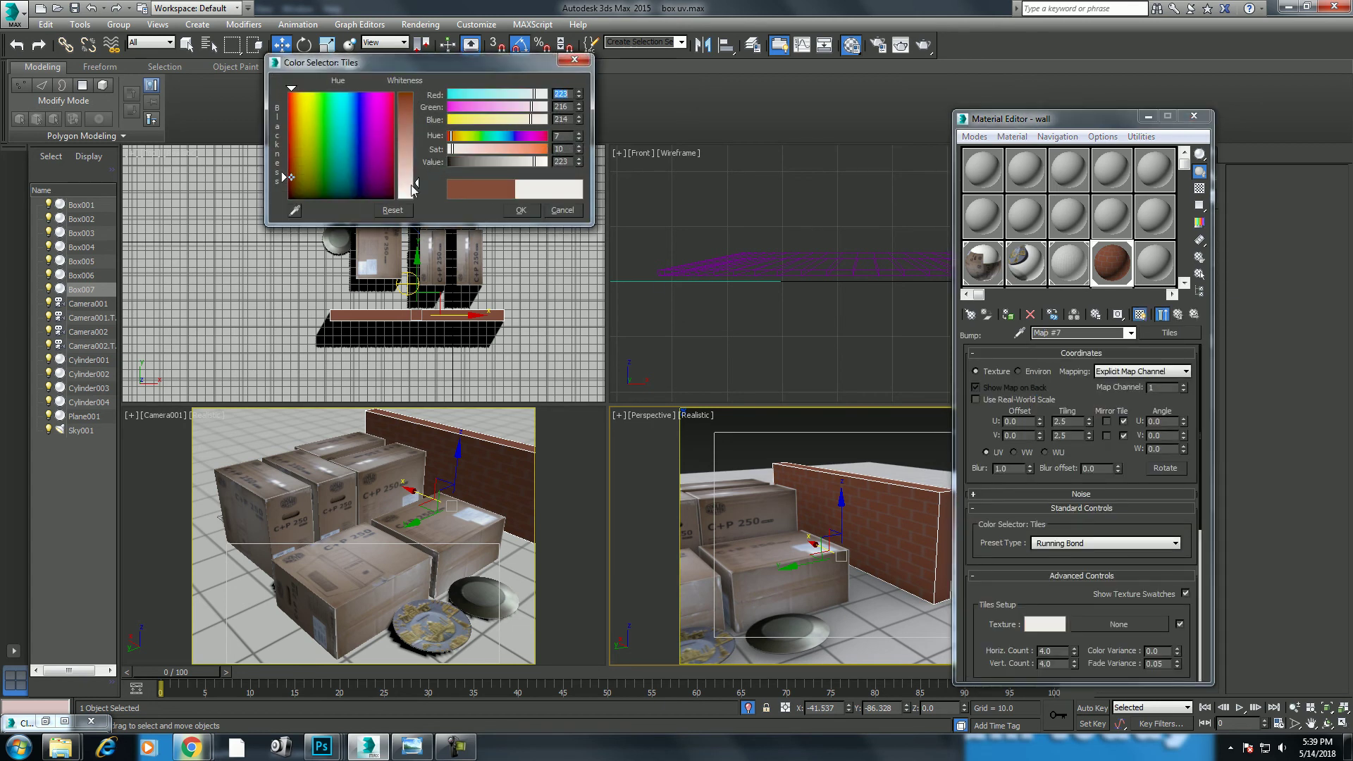
left_click(521, 210)
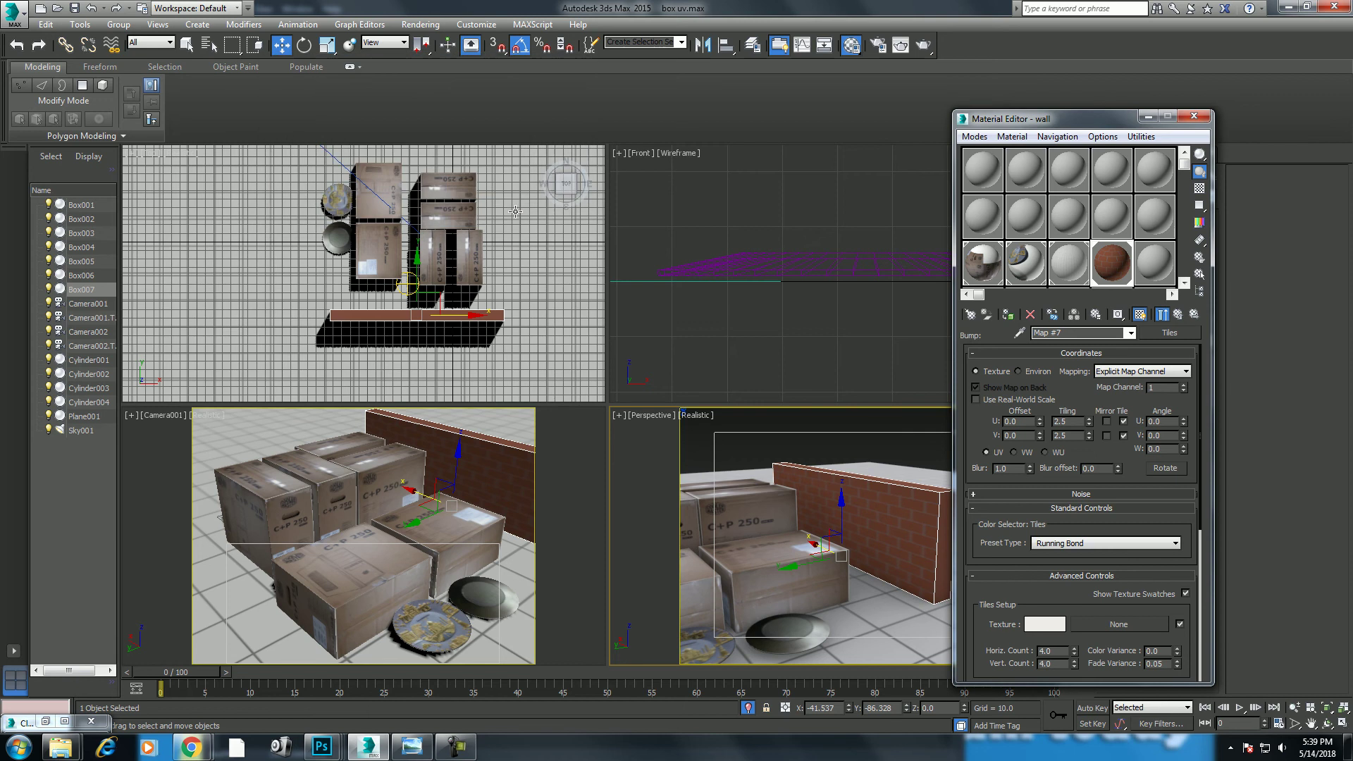
left_click(1178, 315)
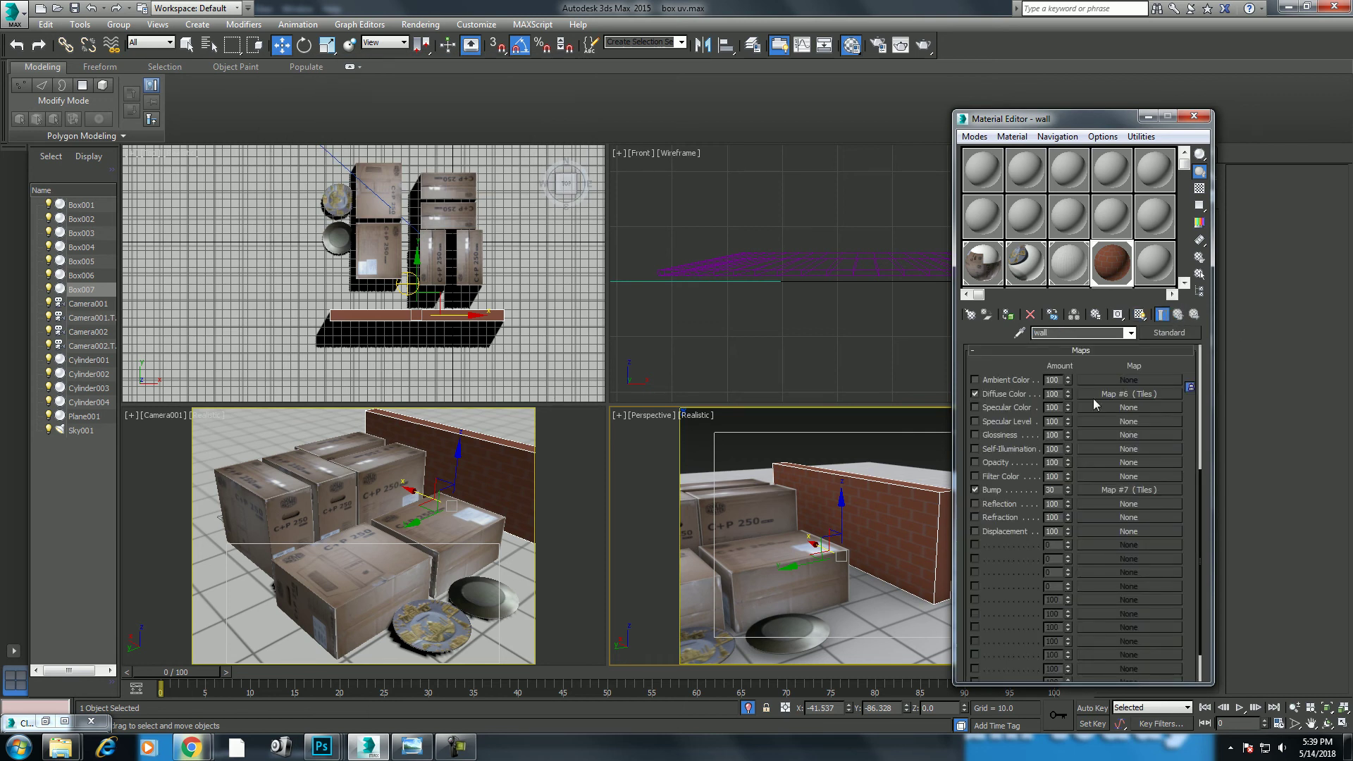
Show the material in viewports and render the full Camera001 view.
left_click(1140, 317)
left_click(898, 45)
left_click(326, 205)
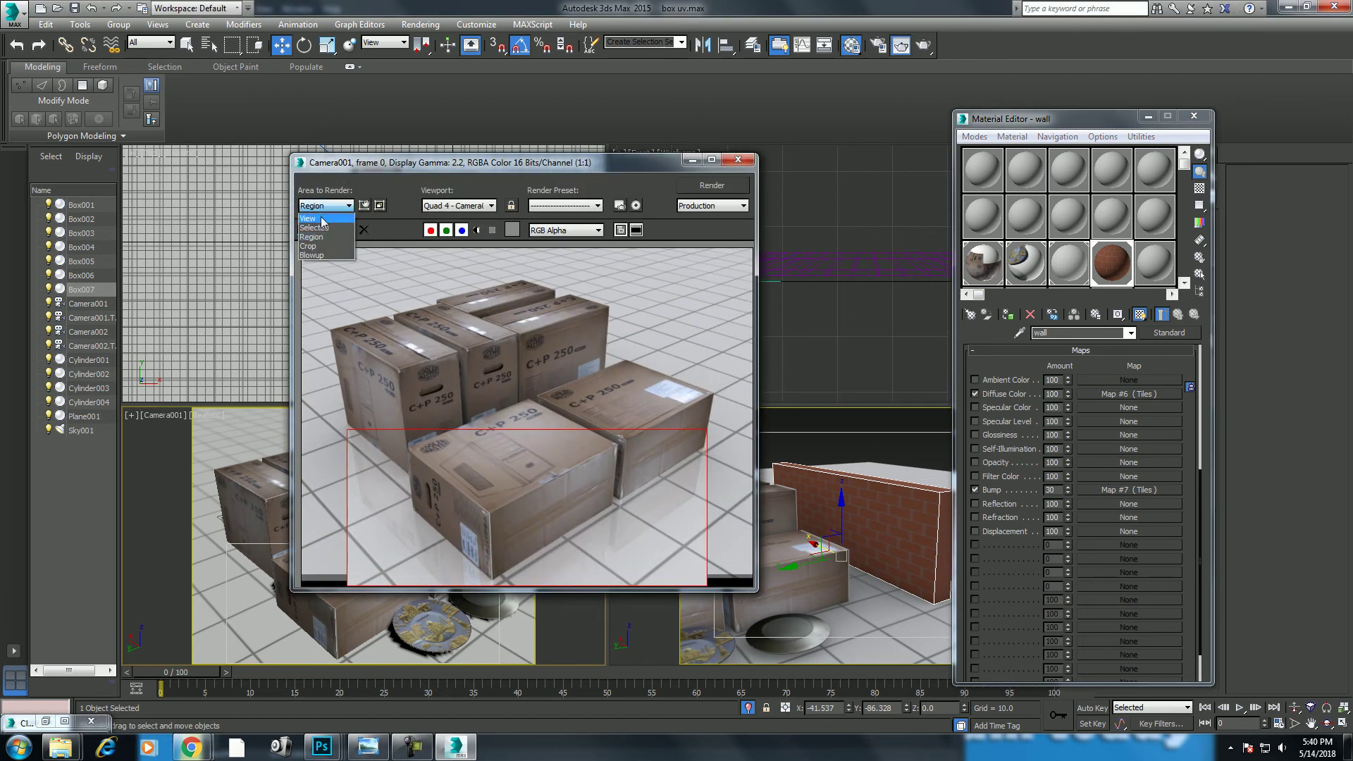
left_click(322, 220)
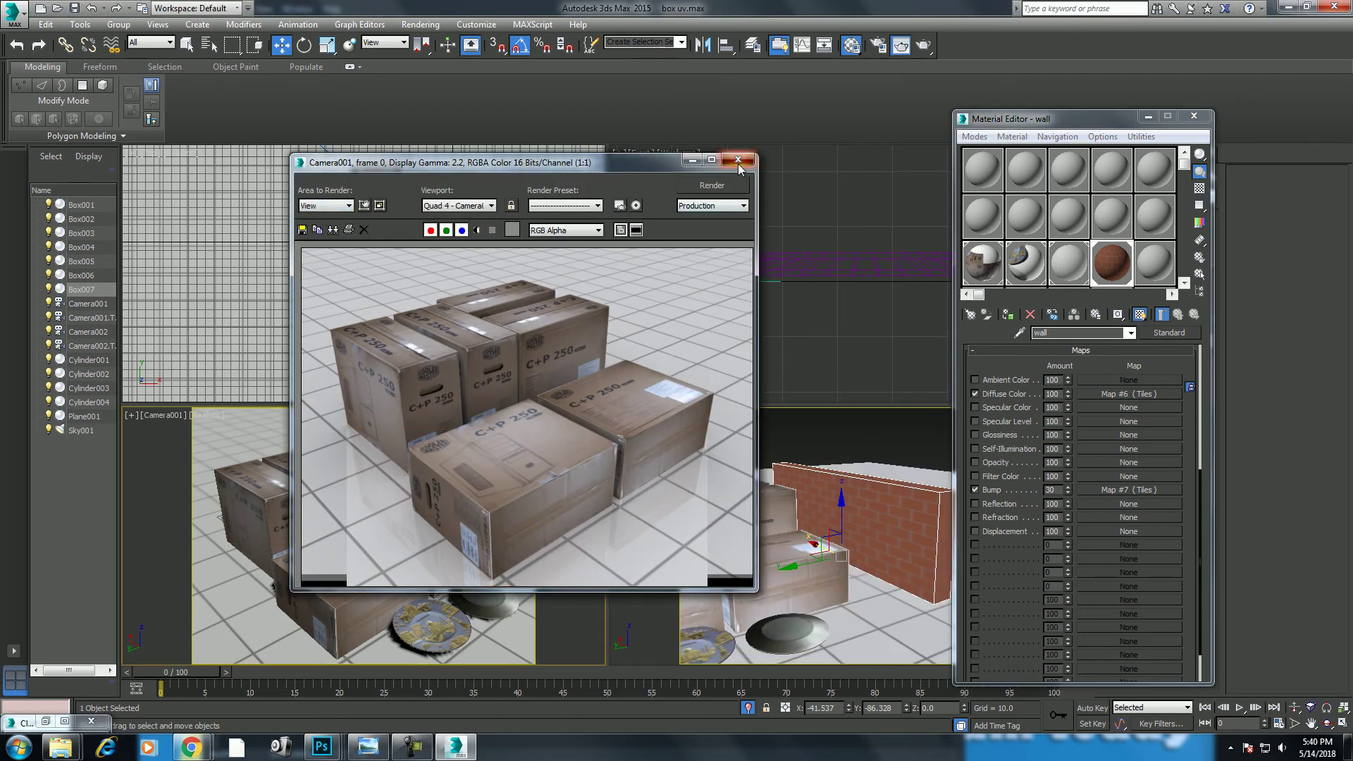
left_click(738, 160)
Clone the brick wall in the Top view and rotate the copy 90° on Z.
middle_click_drag(439, 299, 397, 319)
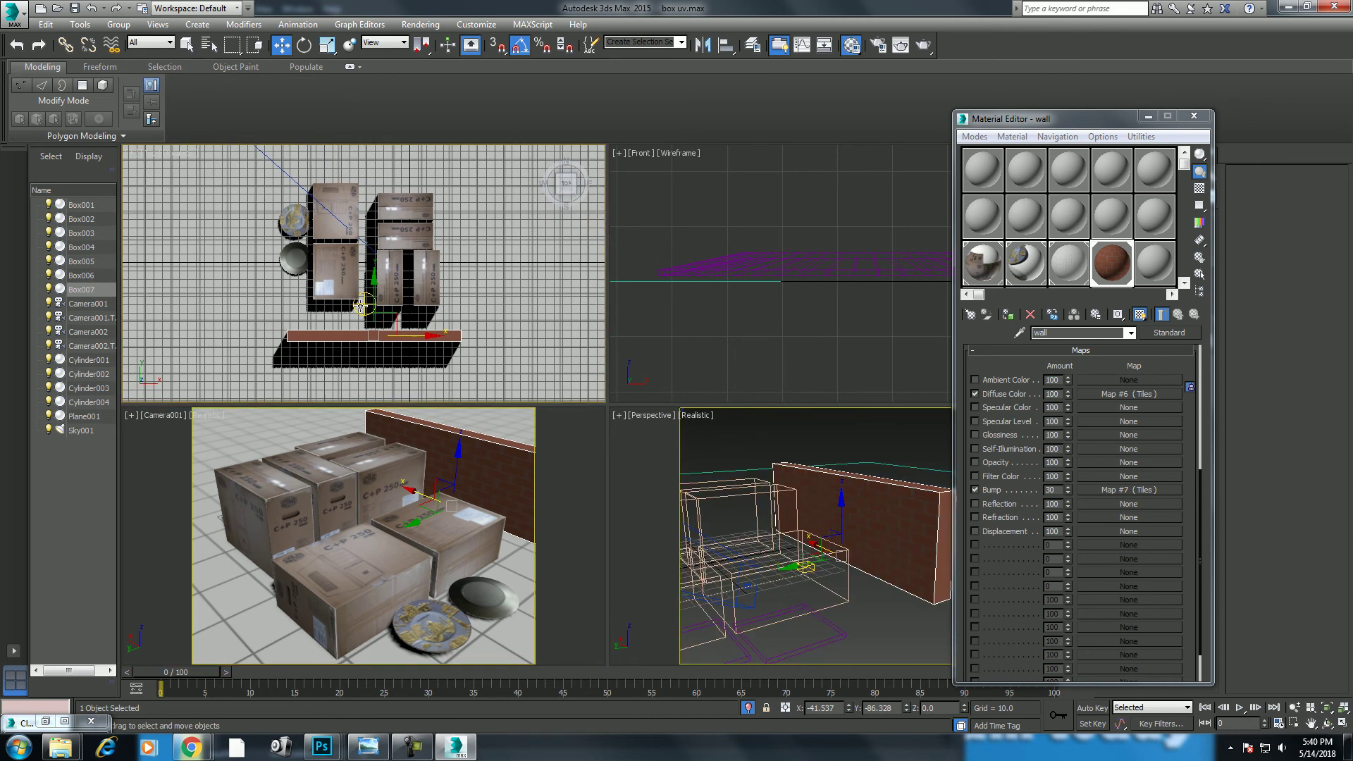
left_click_drag(397, 319, 491, 243, "shift")
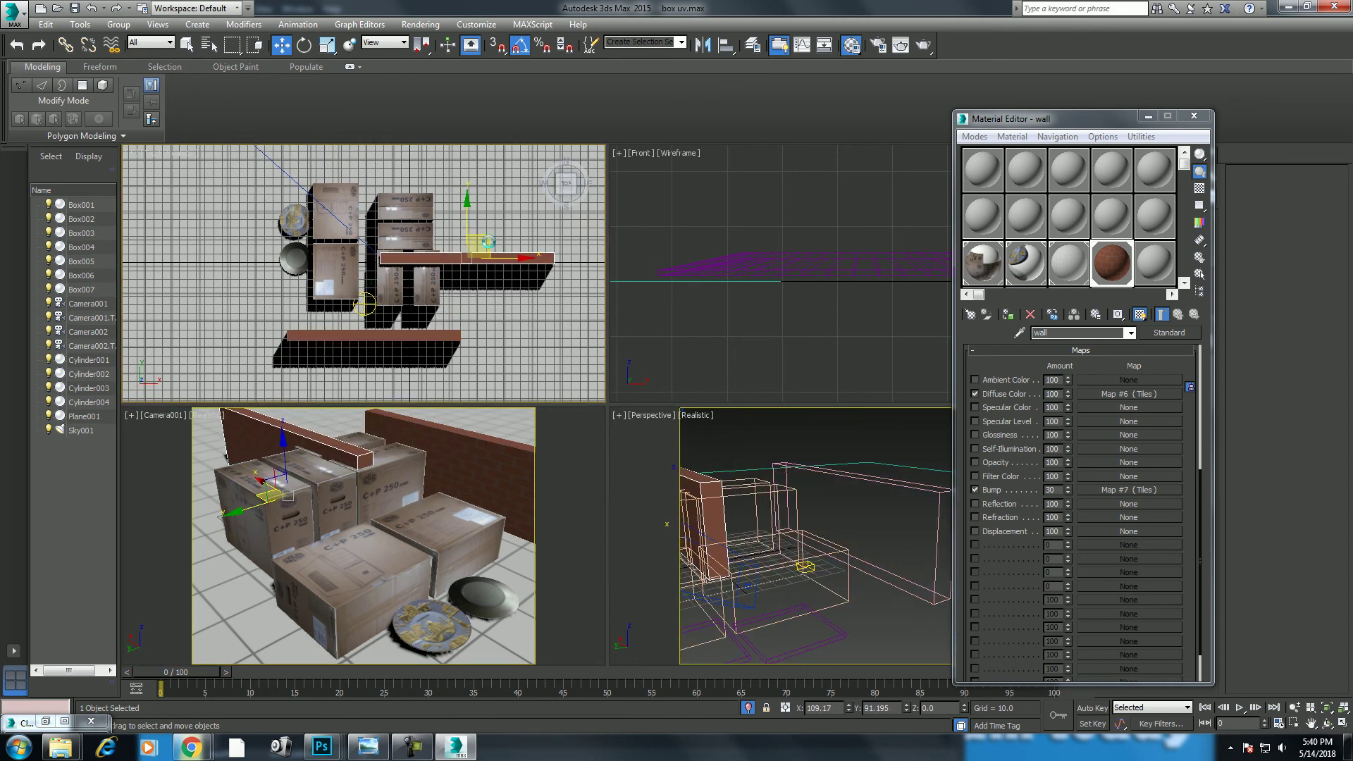
left_click(681, 438)
key("e")
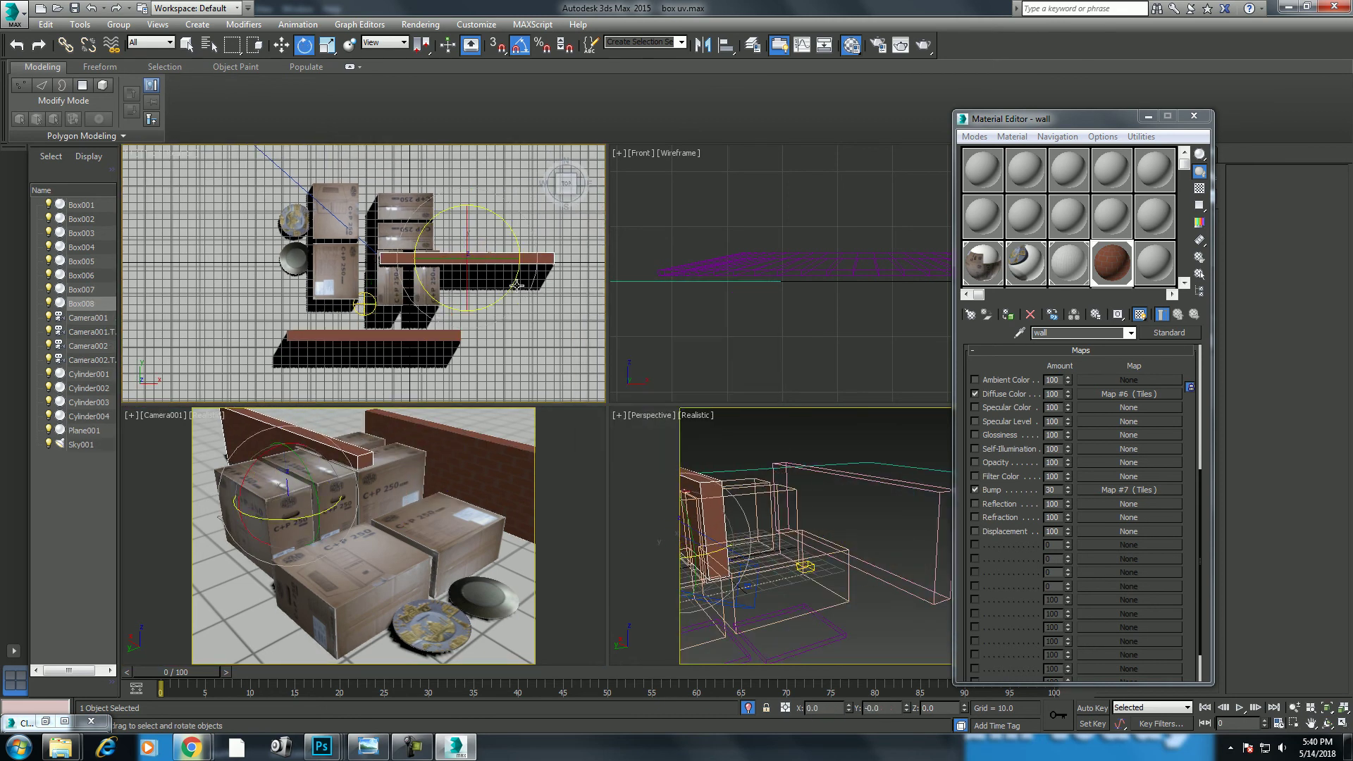
left_click_drag(514, 236, 509, 226)
key("w")
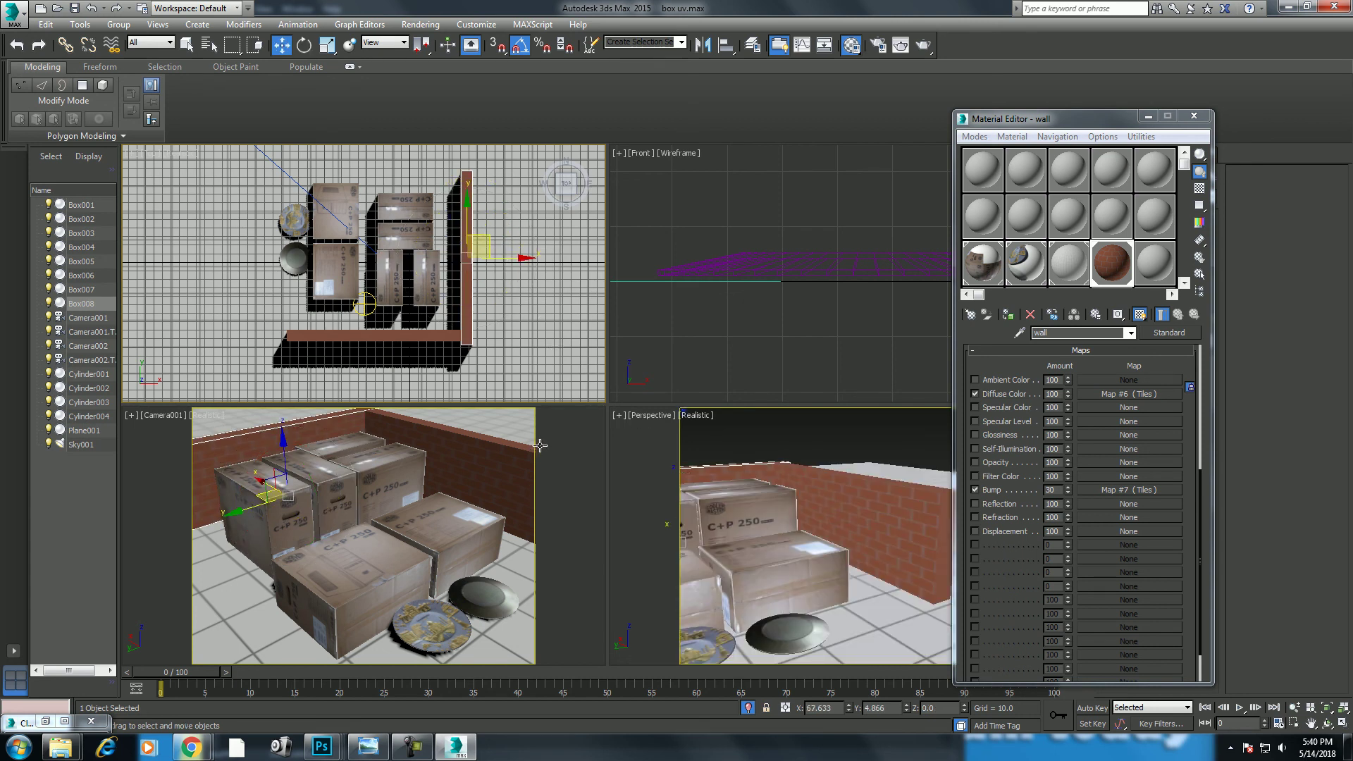
Make a material named 'wood' with a Wood diffuse map and assign it to the side wall.
left_click(1155, 268)
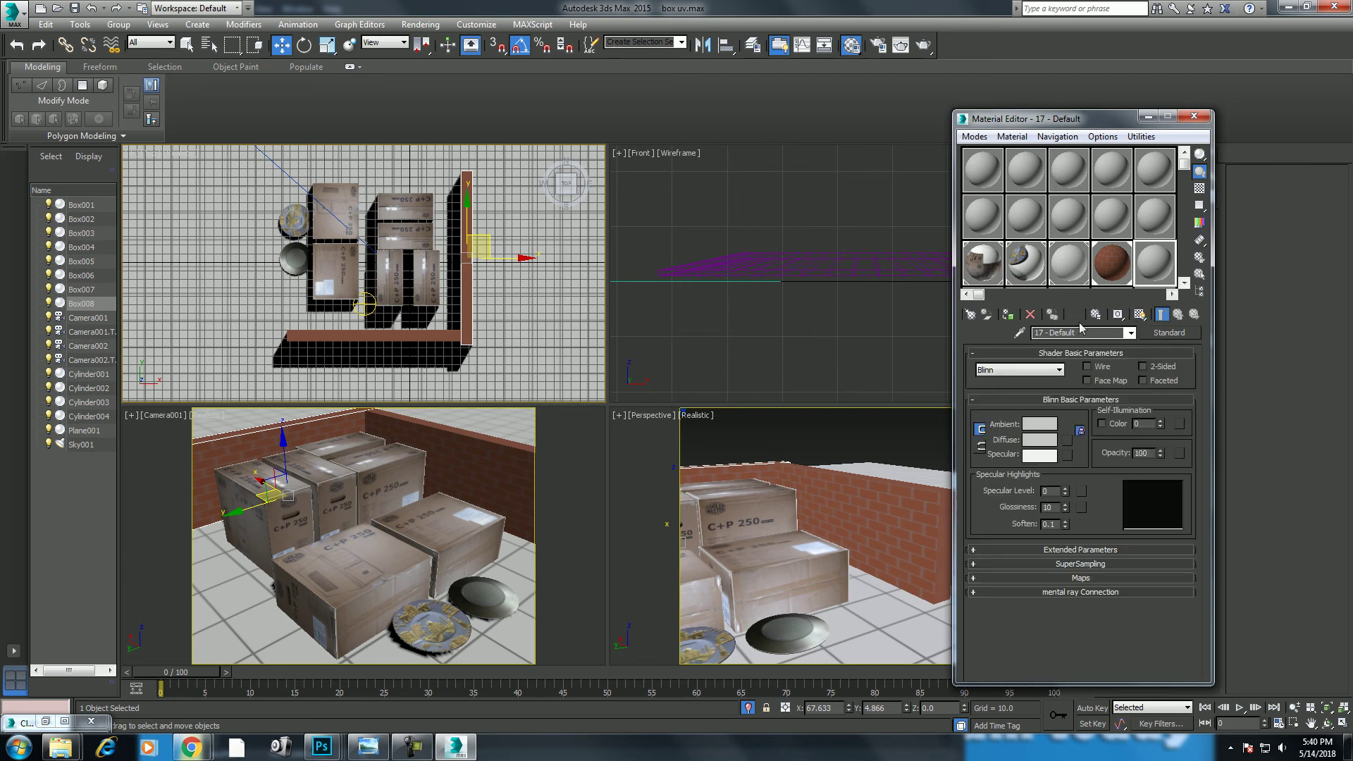
type("wood")
left_click(1068, 441)
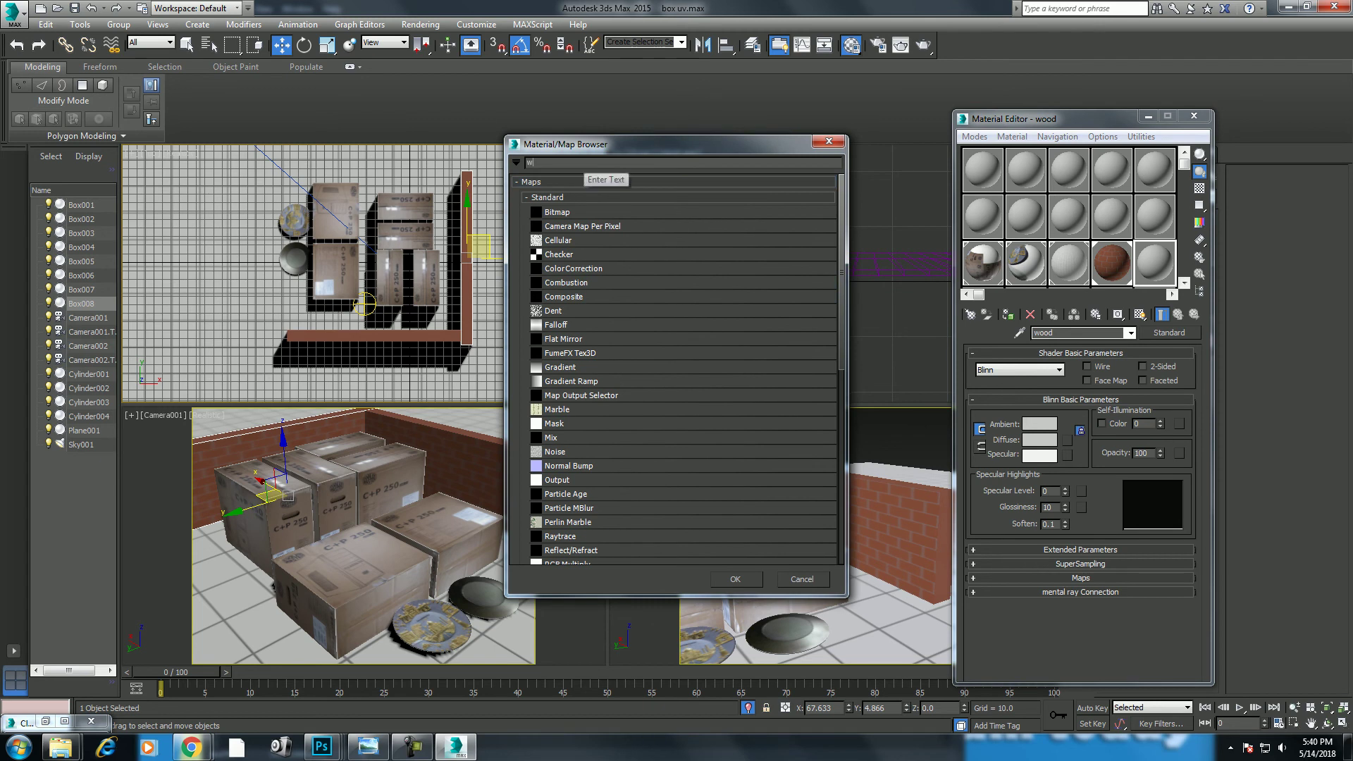
type("woo")
double_click(581, 180)
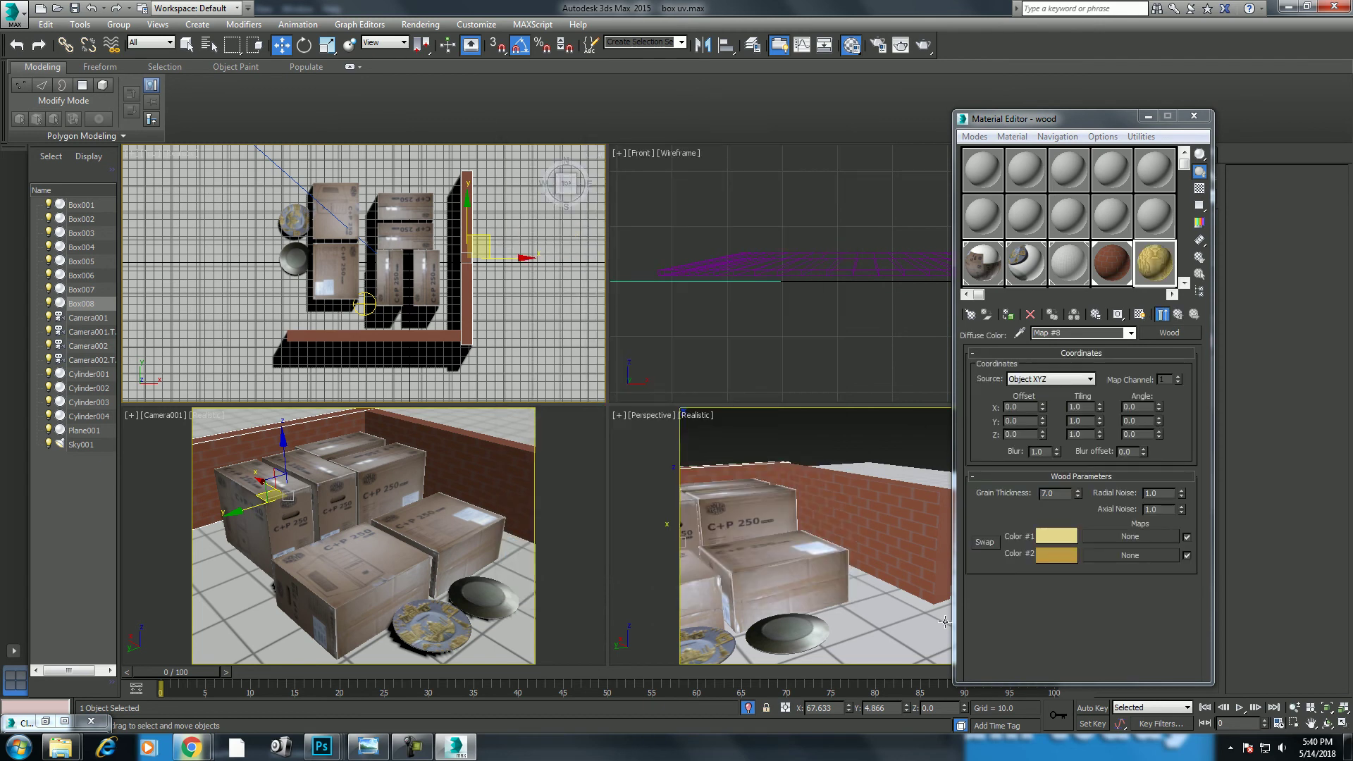
left_click(1008, 314)
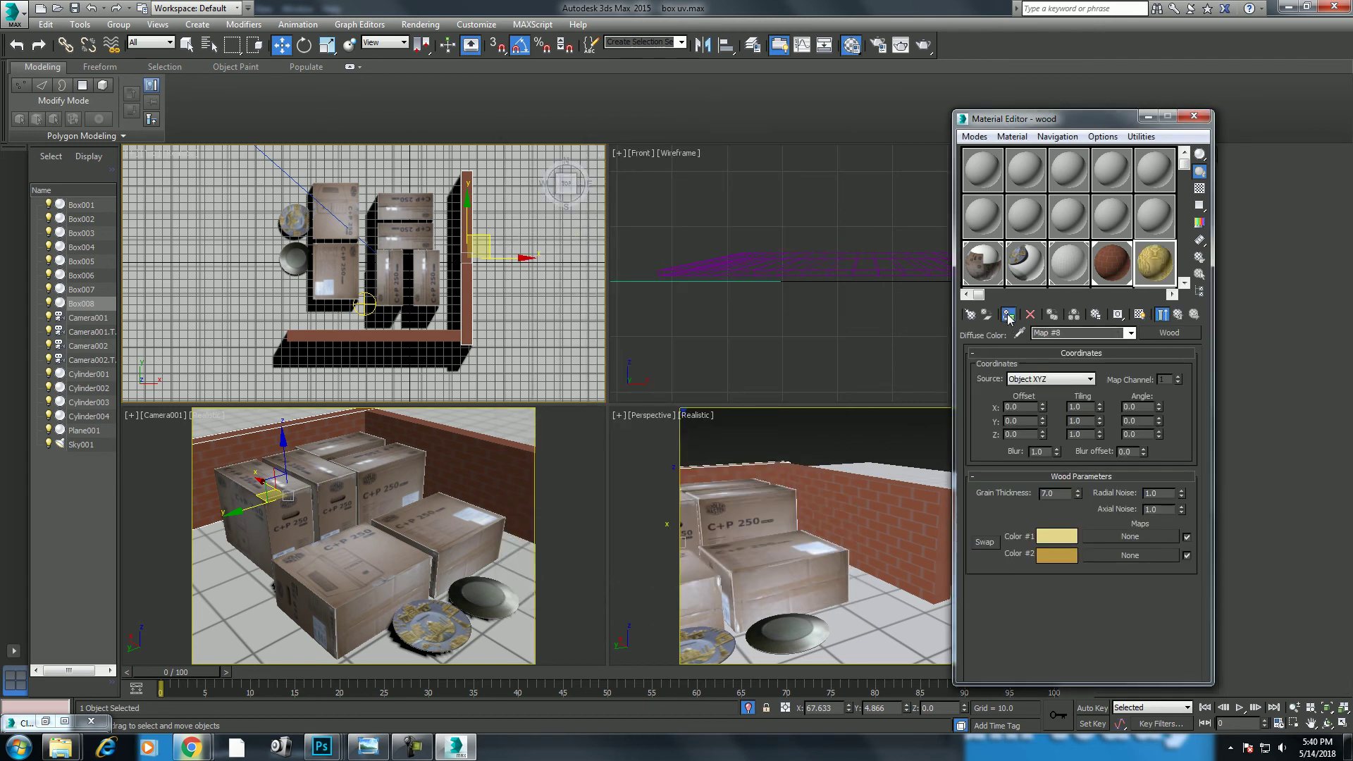
left_click(1140, 317)
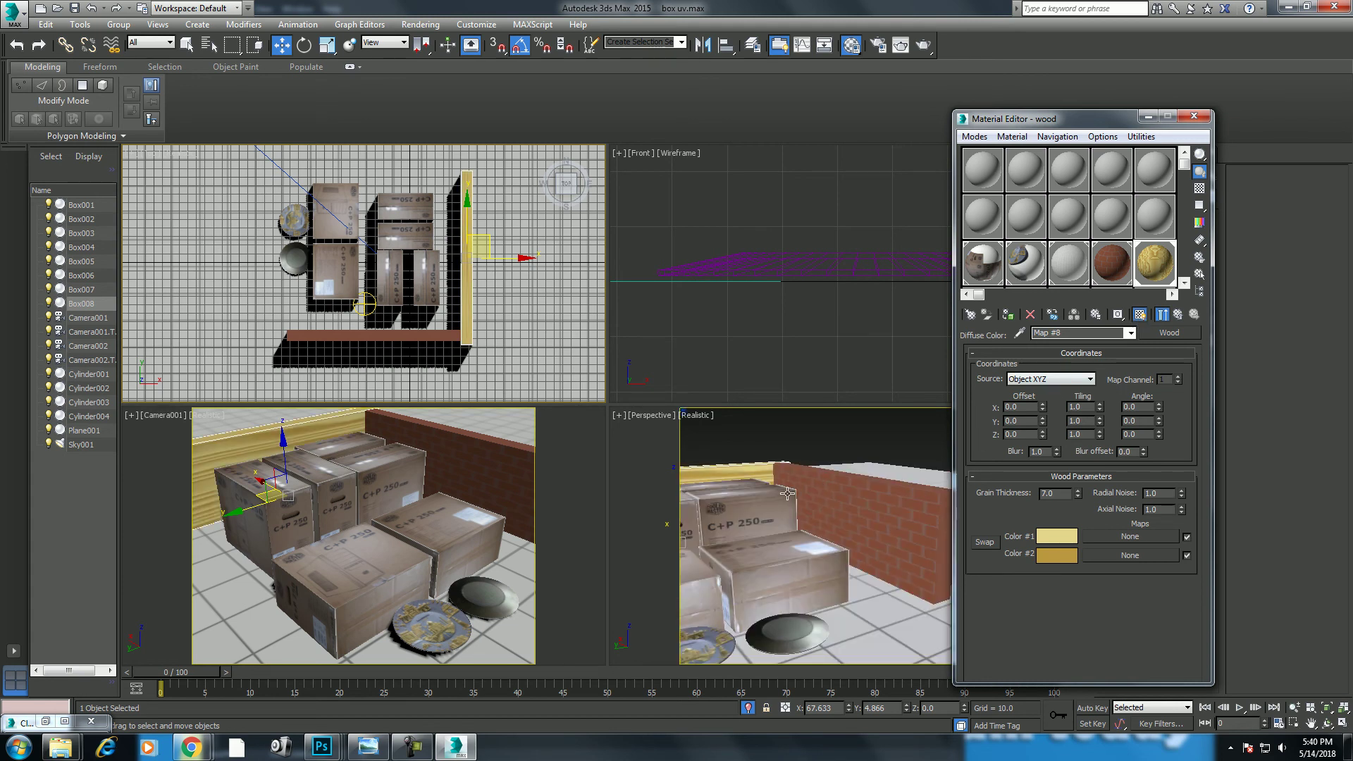
middle_click_drag(788, 494, 820, 505, "alt")
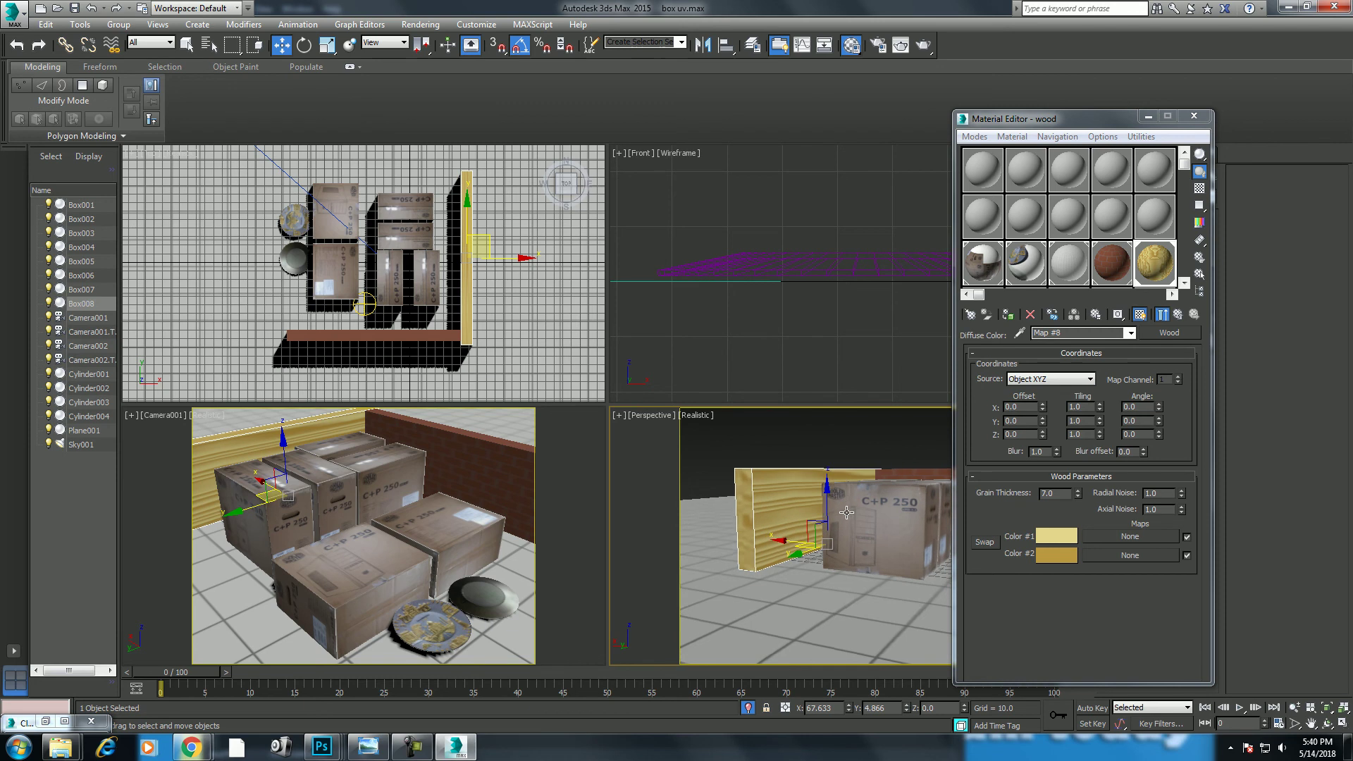
Reduce the wood grain thickness to 4.4.
scroll(853, 508, "up", 3)
middle_click_drag(854, 546, 842, 564, "alt")
left_click(1077, 497)
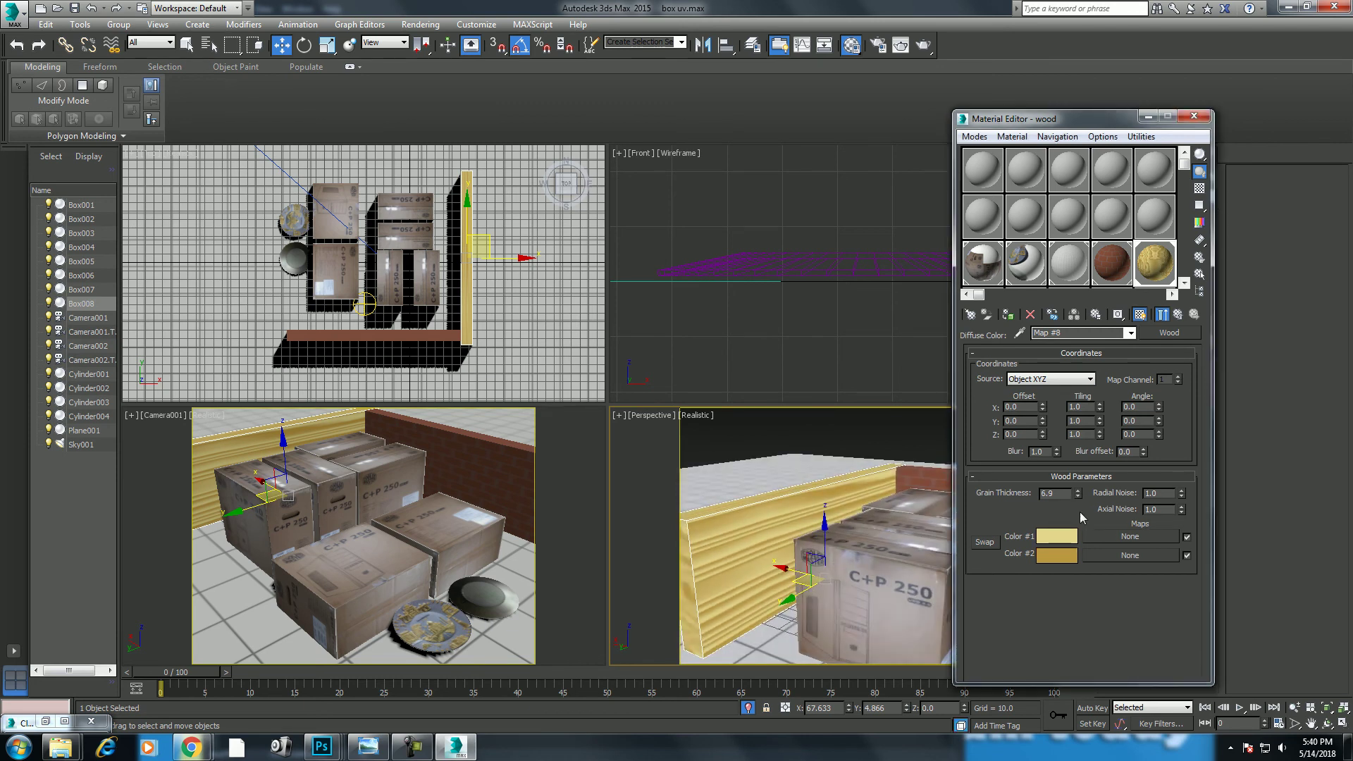
left_click_drag(1077, 494, 1077, 522)
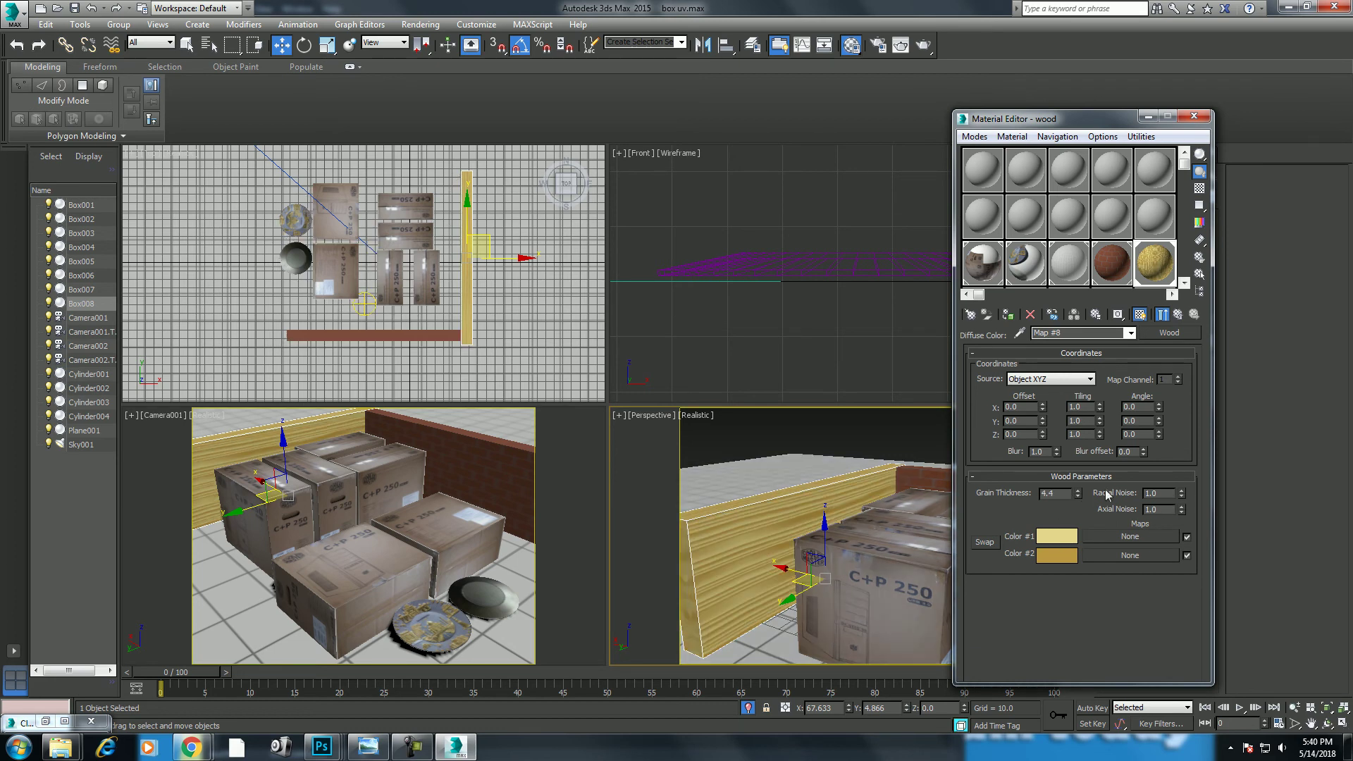
Try a 90° Z angle on the wood map, reset it to 0, then select the brick wall.
left_click(1139, 435)
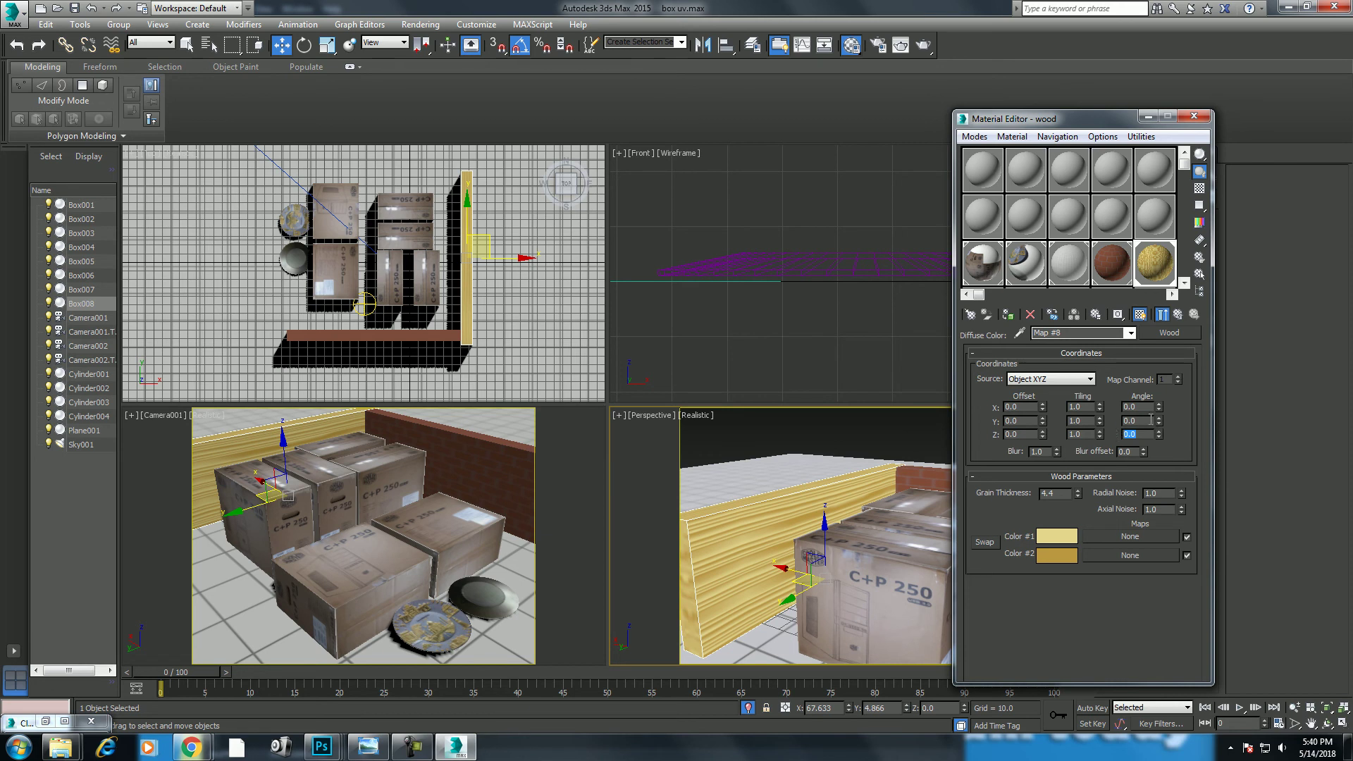
key("shift+Tab")
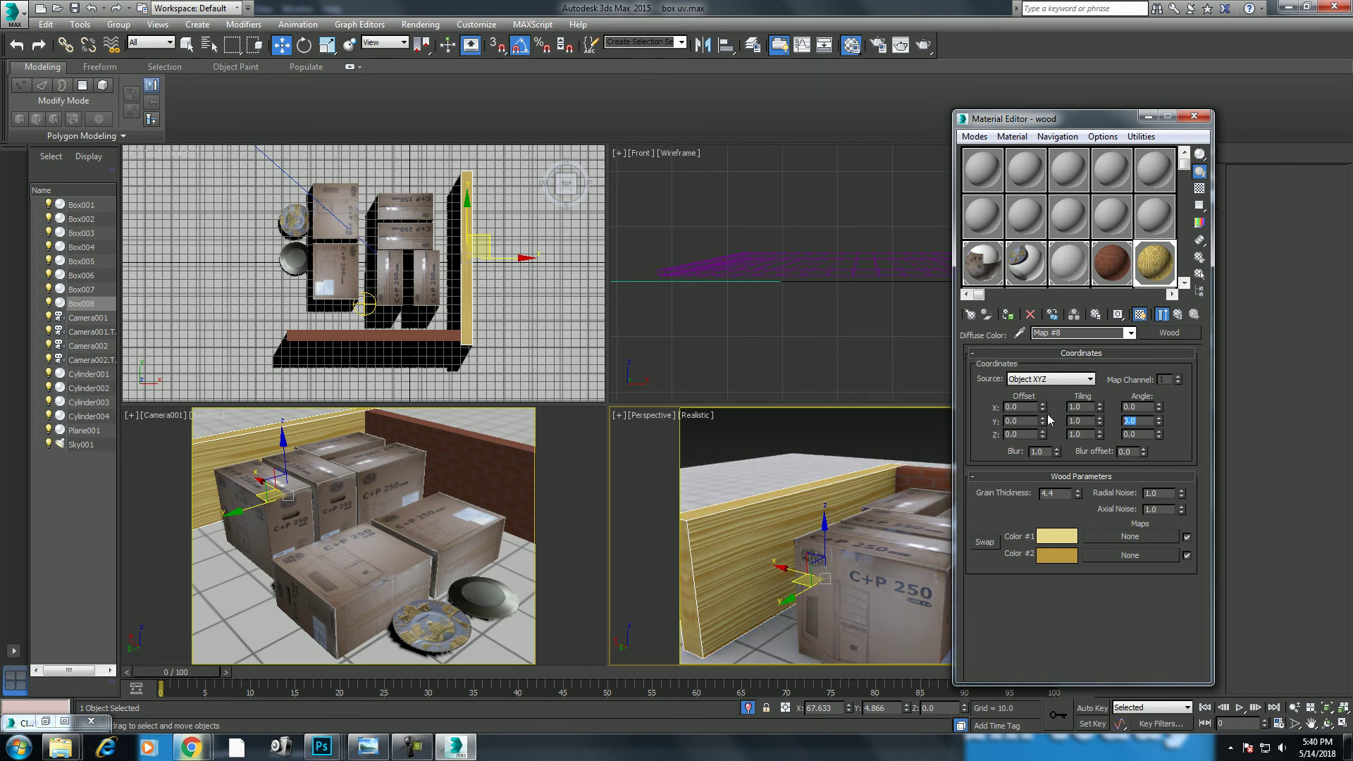
key("Tab")
type("90")
key("Return")
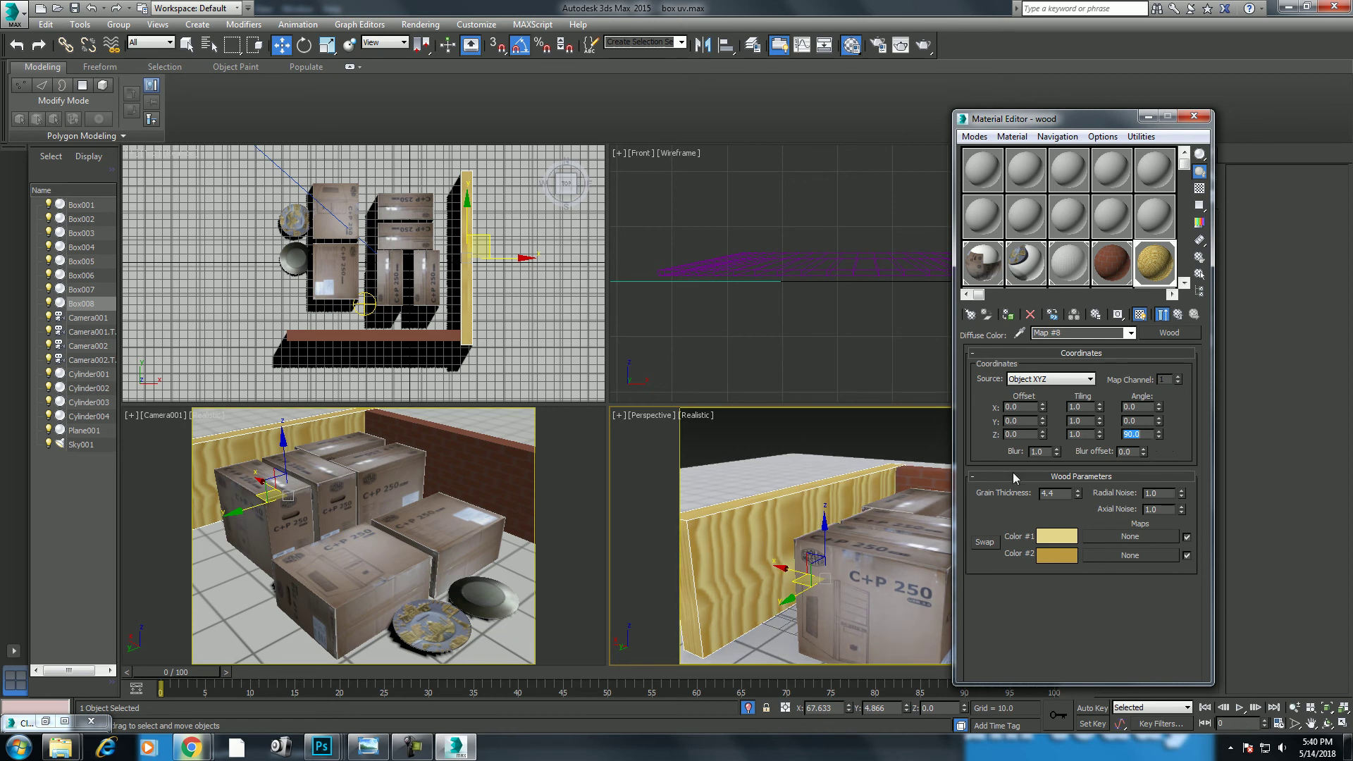
right_click(1160, 438)
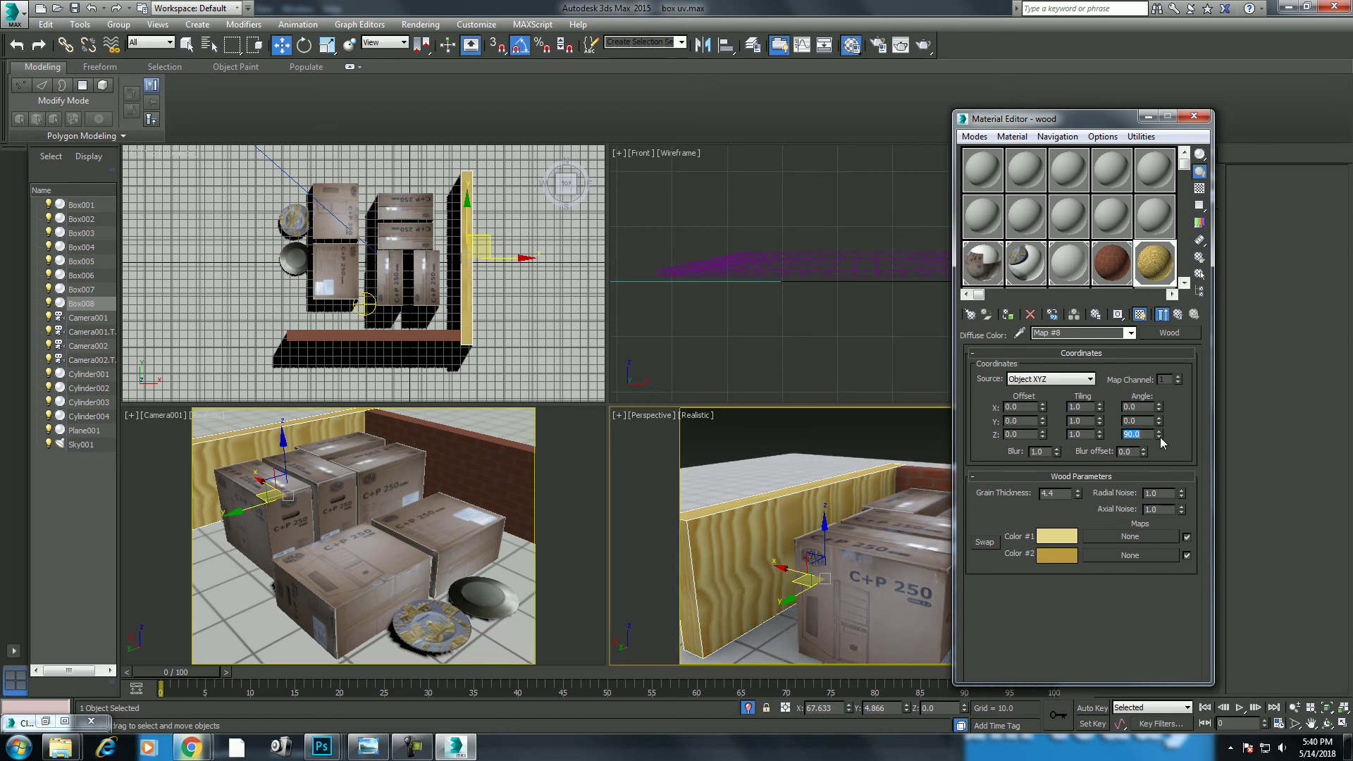
left_click(459, 425)
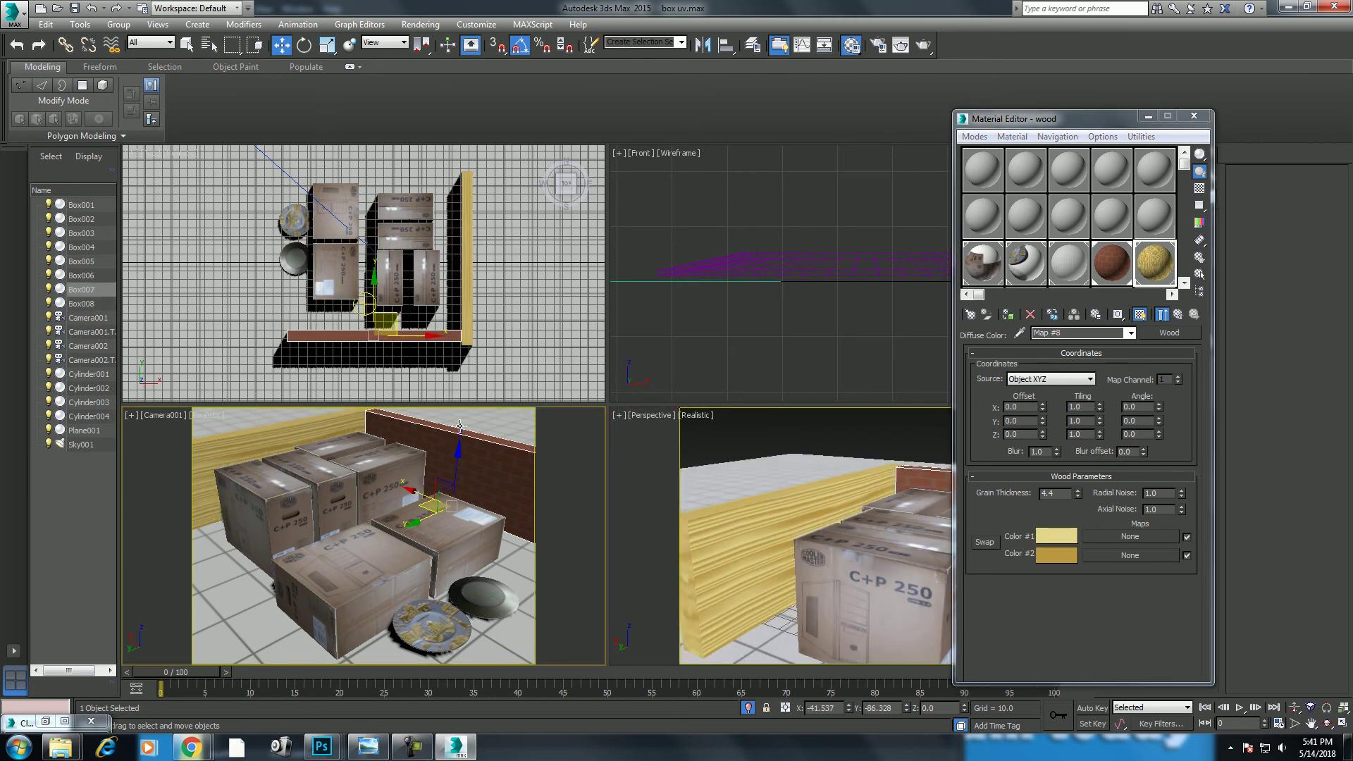
Render Camera001 and bring up the wood's Color #1 for editing.
key("shift+q")
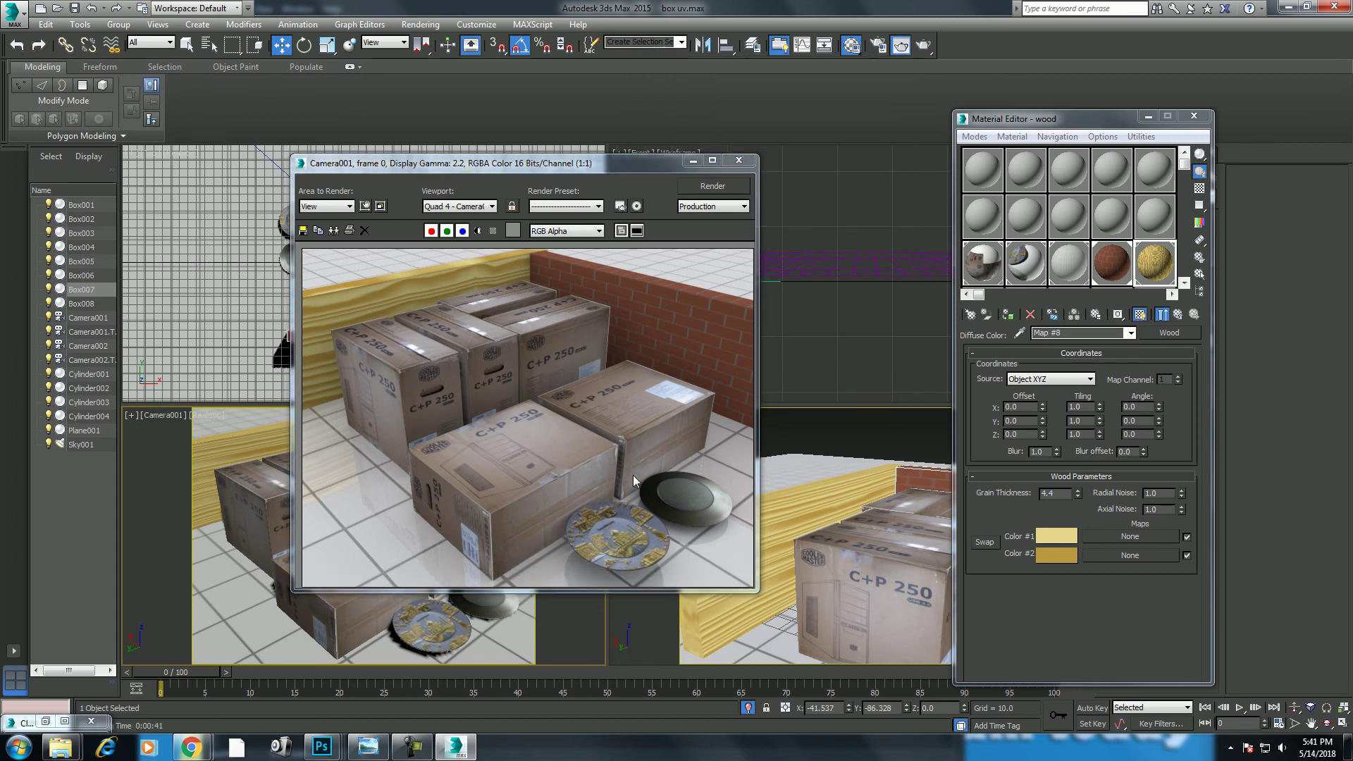
left_click(1049, 537)
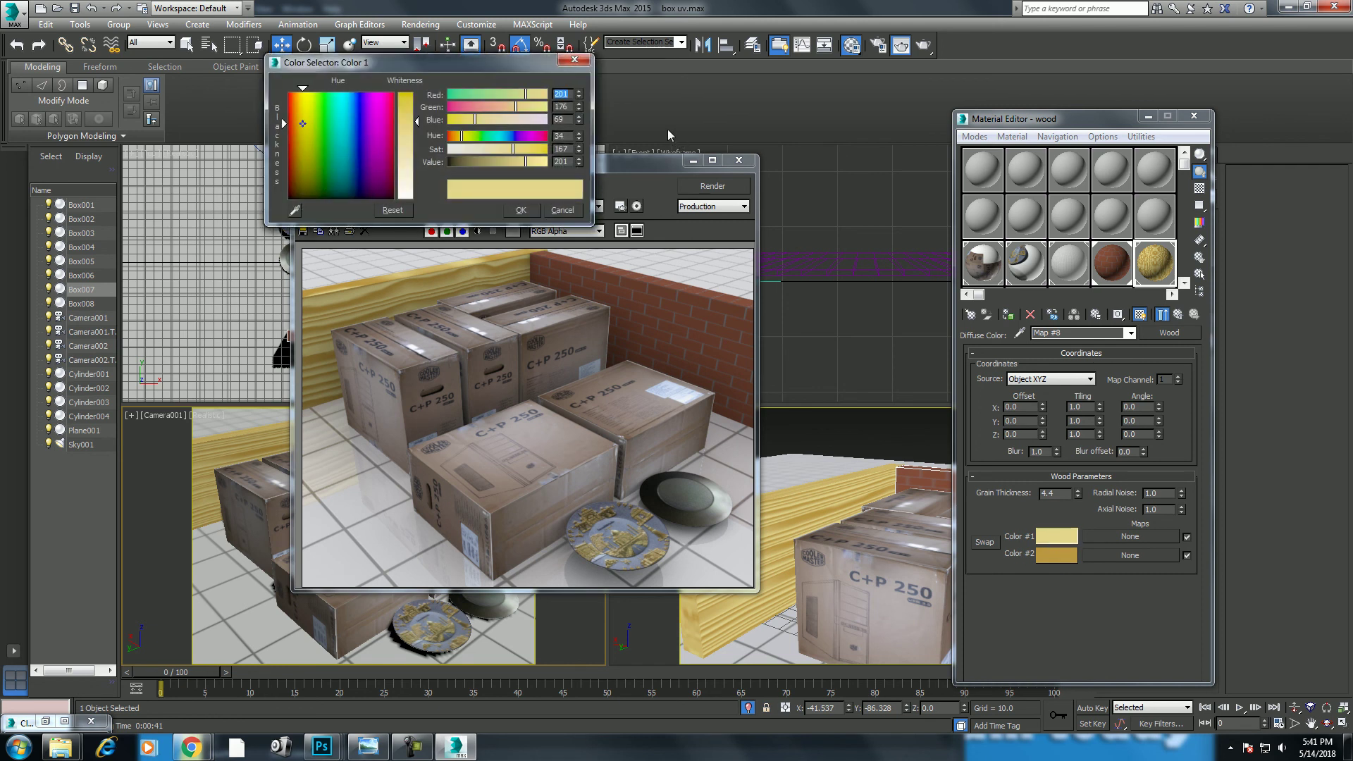
Set wood Color 1 to RGB 5,7,7, then shift hue to about 14 and saturation to about 154.
type("5")
key("Tab")
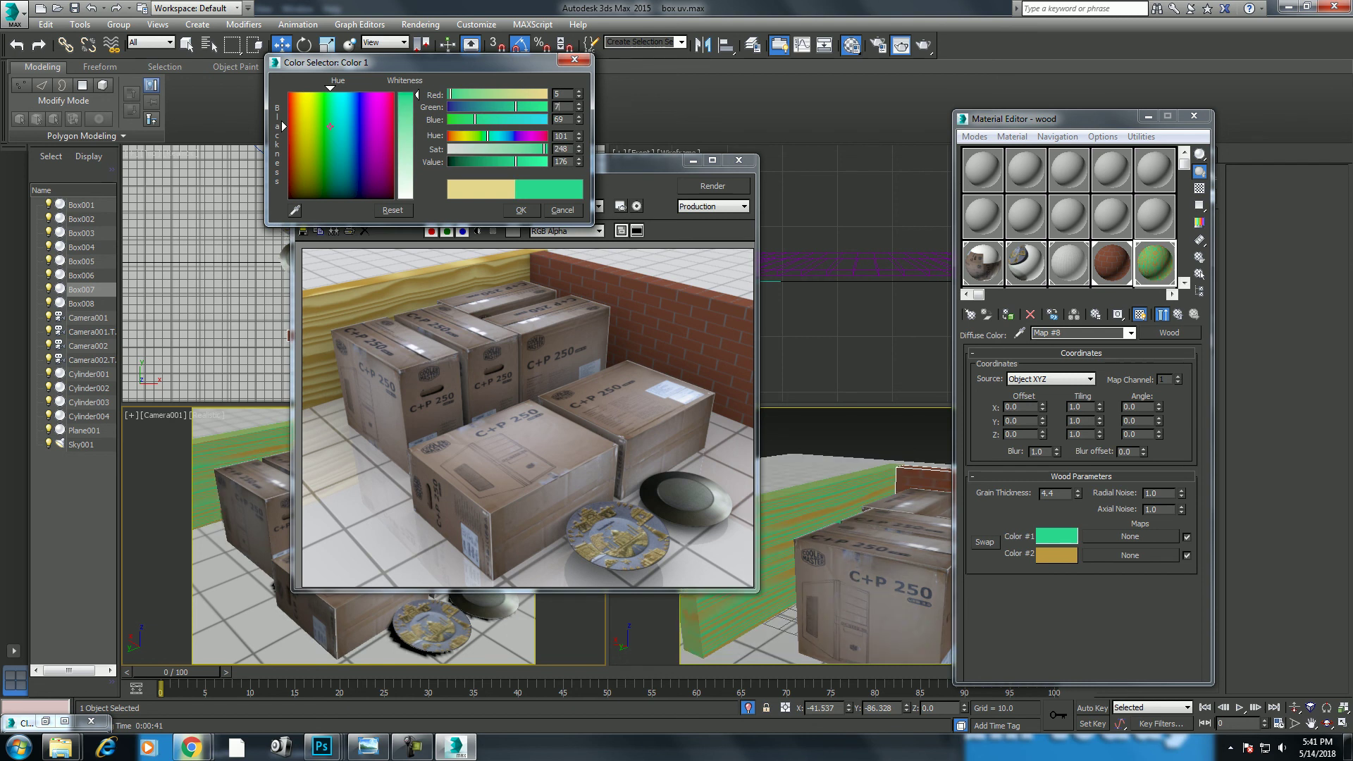
type("7")
key("Tab")
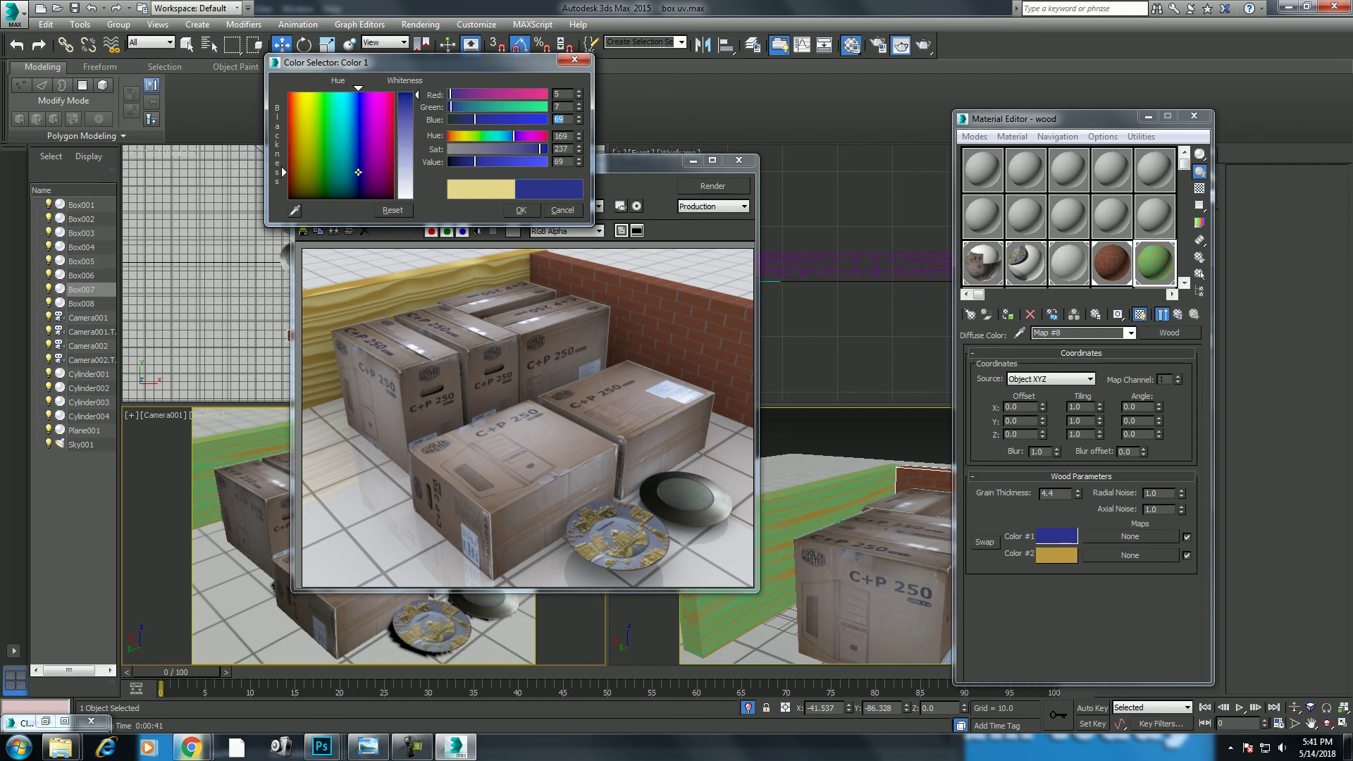
type("7")
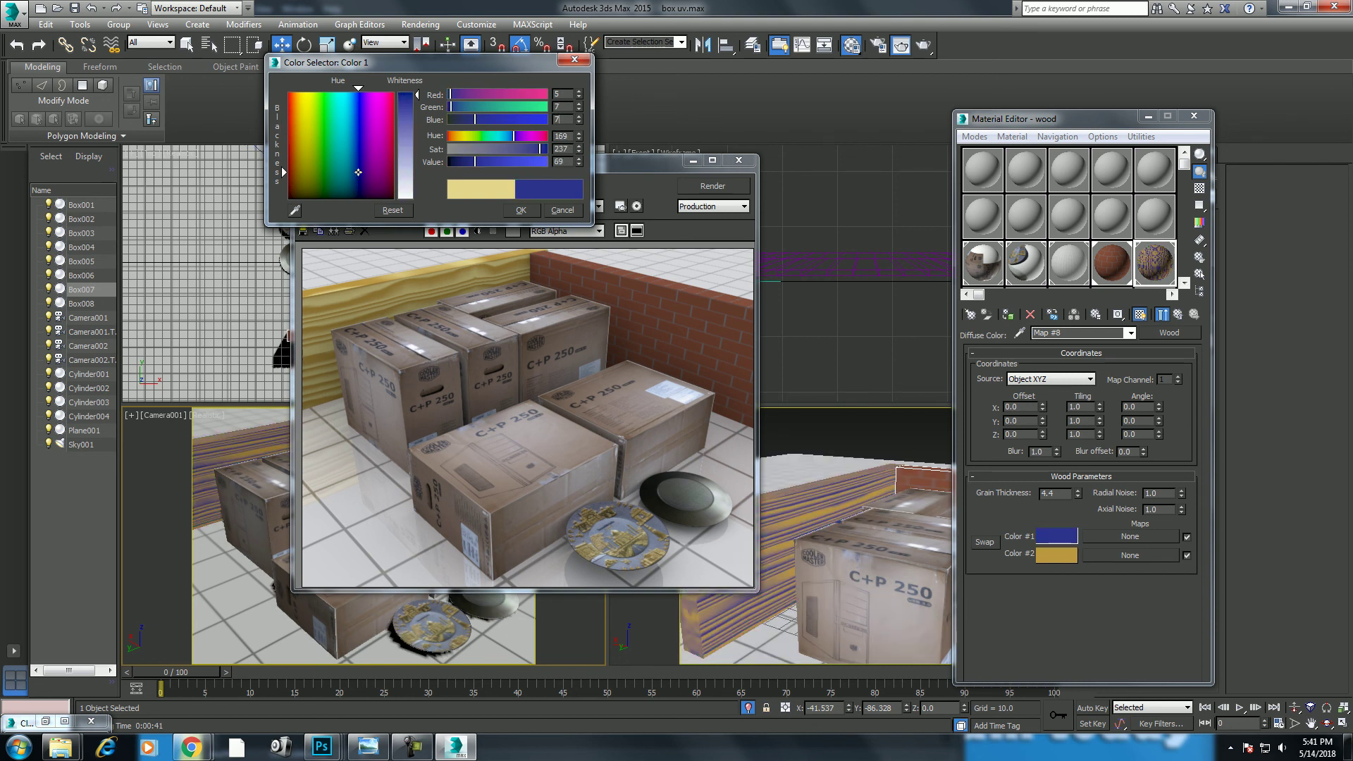
key("Return")
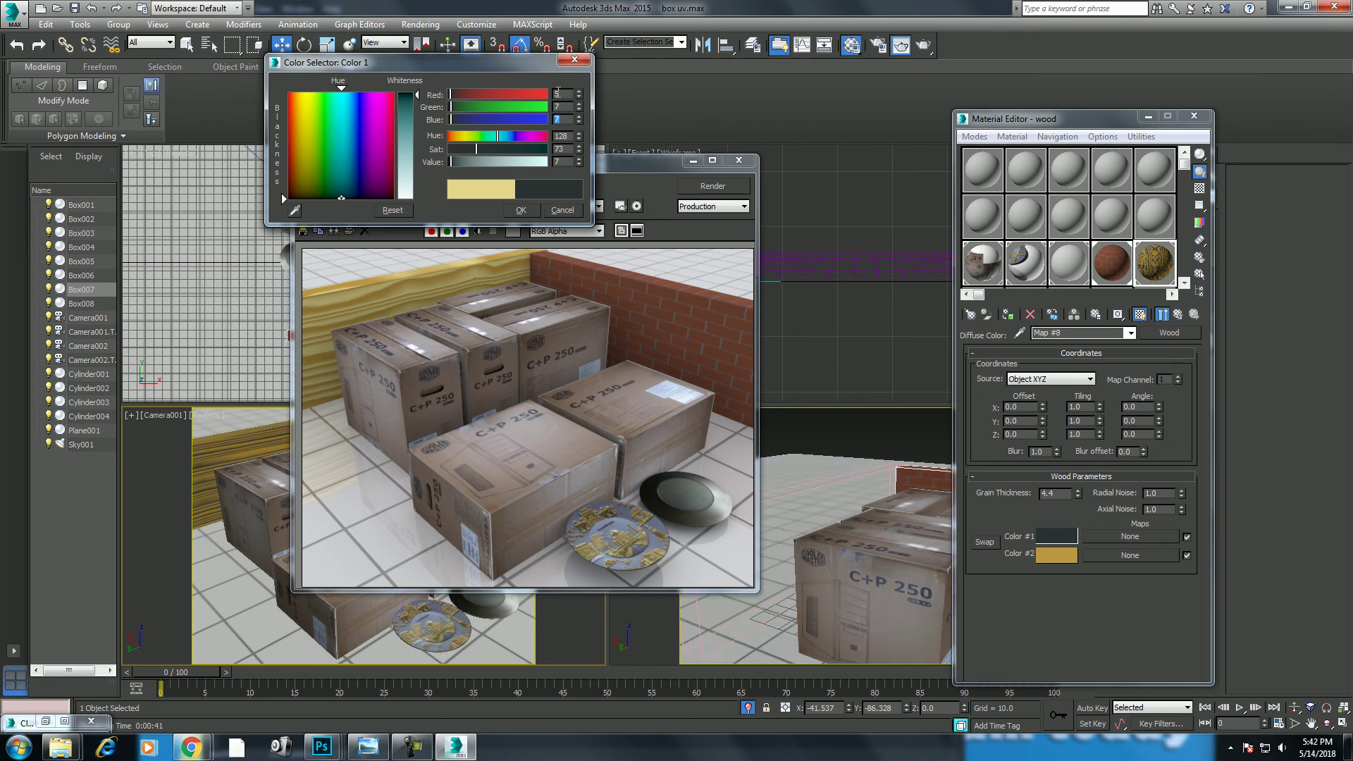
left_click_drag(460, 137, 453, 136)
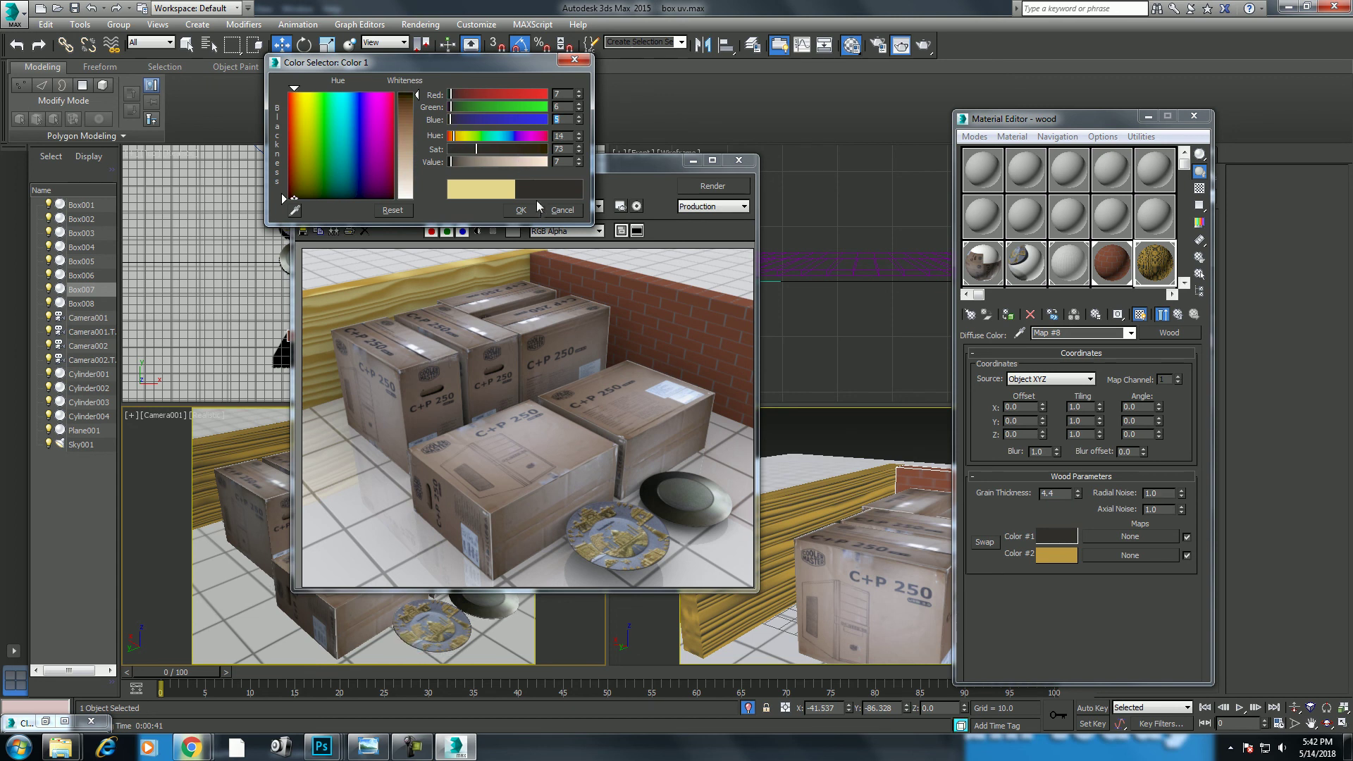
left_click_drag(510, 149, 507, 148)
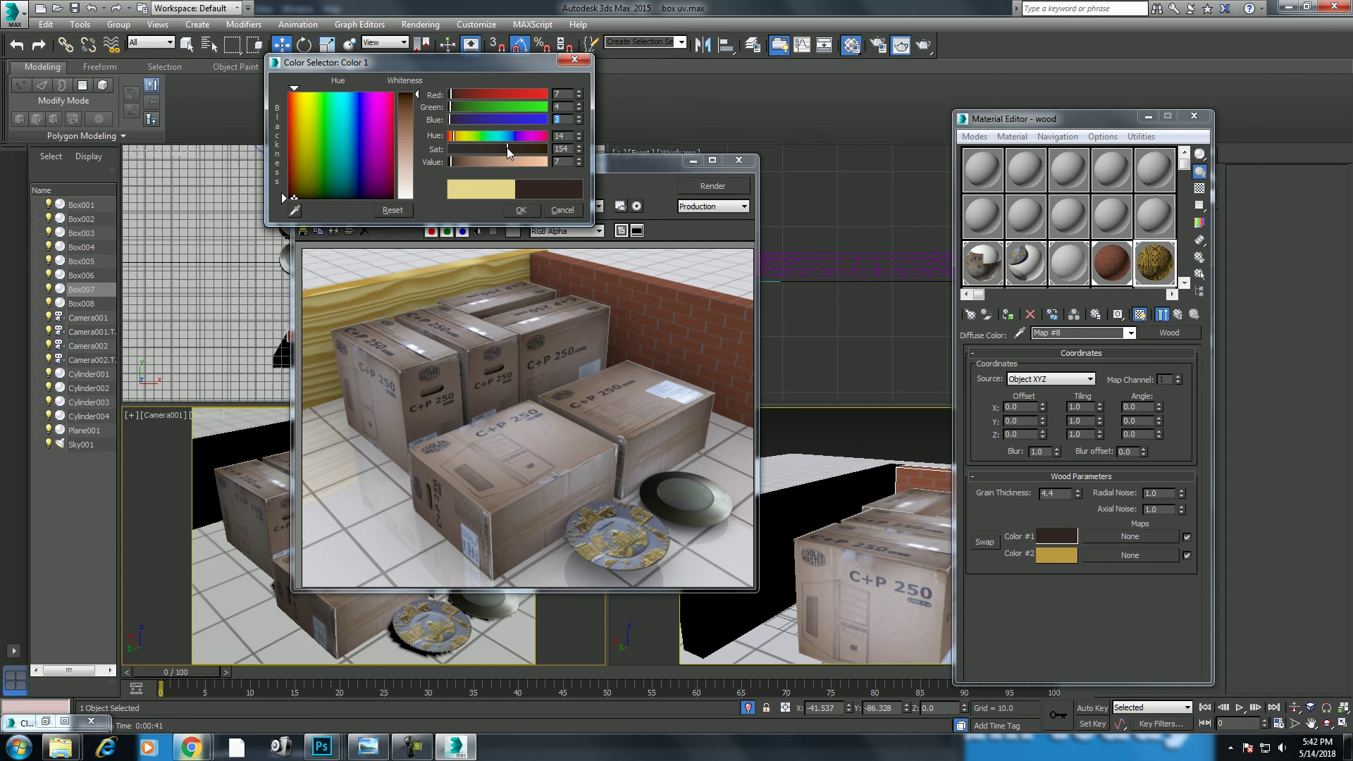
left_click(520, 211)
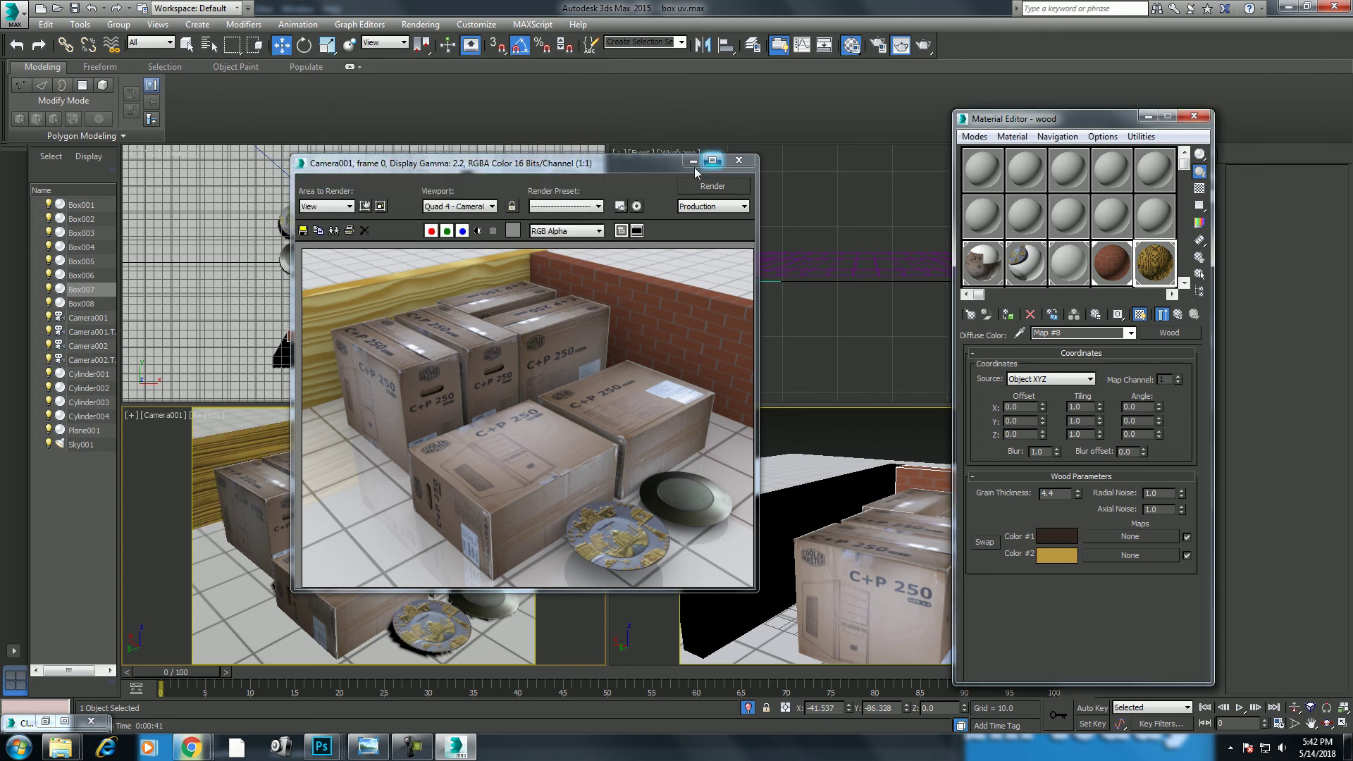
Render only a Region framing the wood wall behind the left boxes.
left_click(347, 206)
left_click(324, 235)
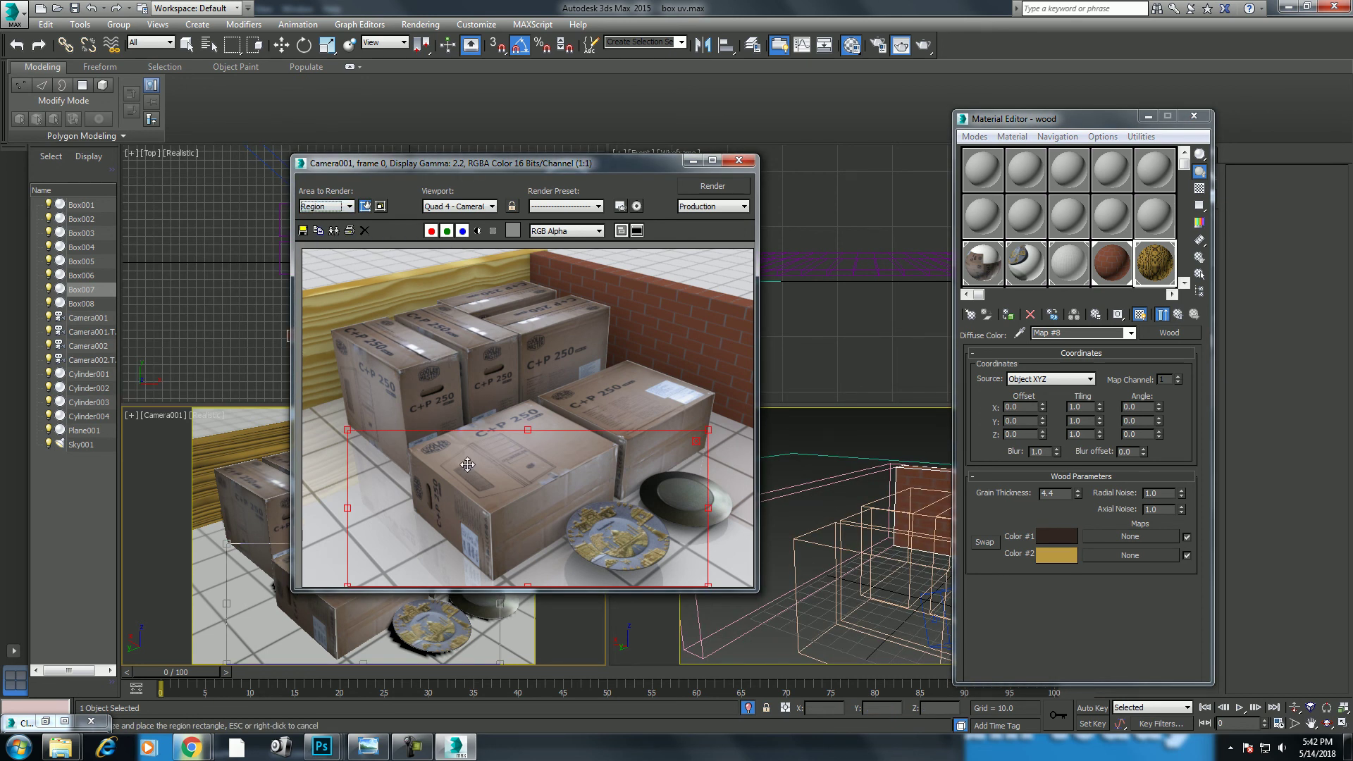
left_click_drag(523, 499, 480, 366)
mouse_move(661, 378)
left_mouse_down()
mouse_move(350, 378)
mouse_move(337, 336)
left_mouse_up()
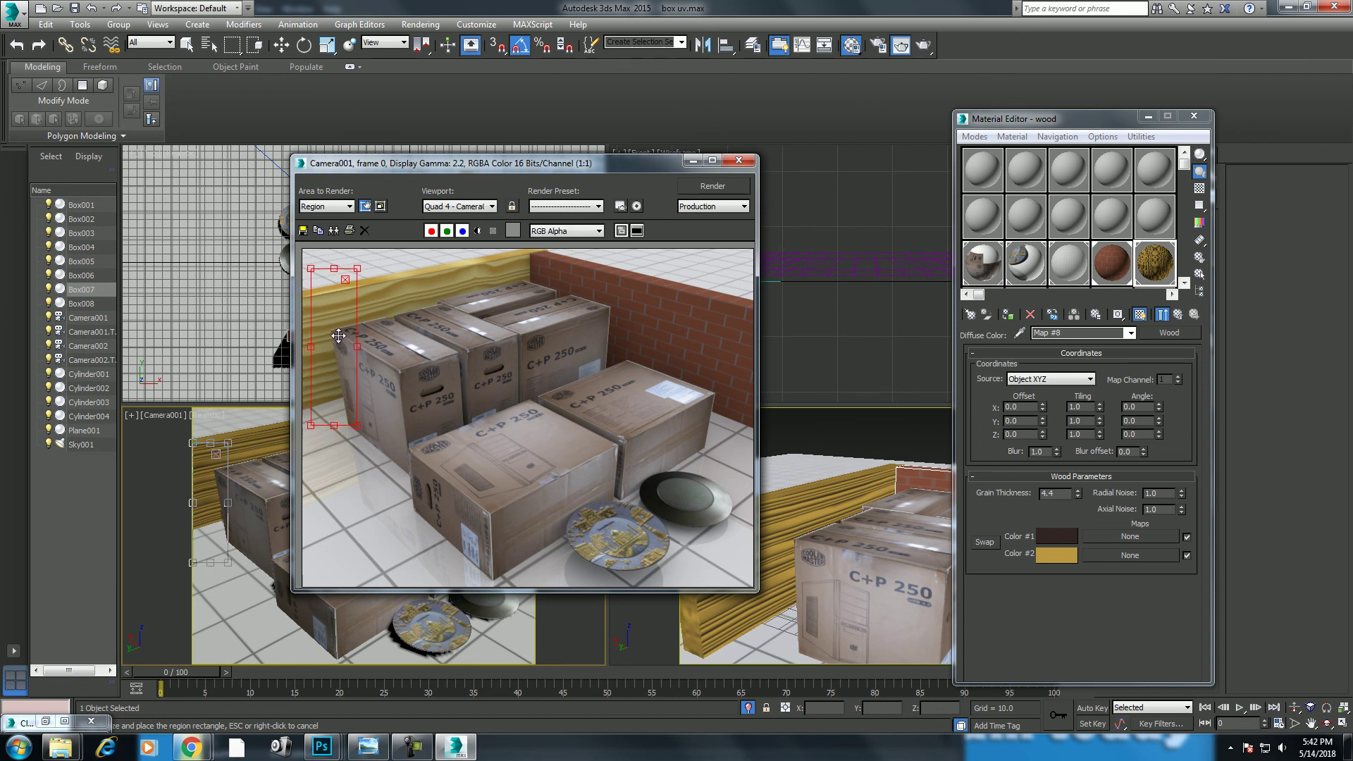
left_click(708, 189)
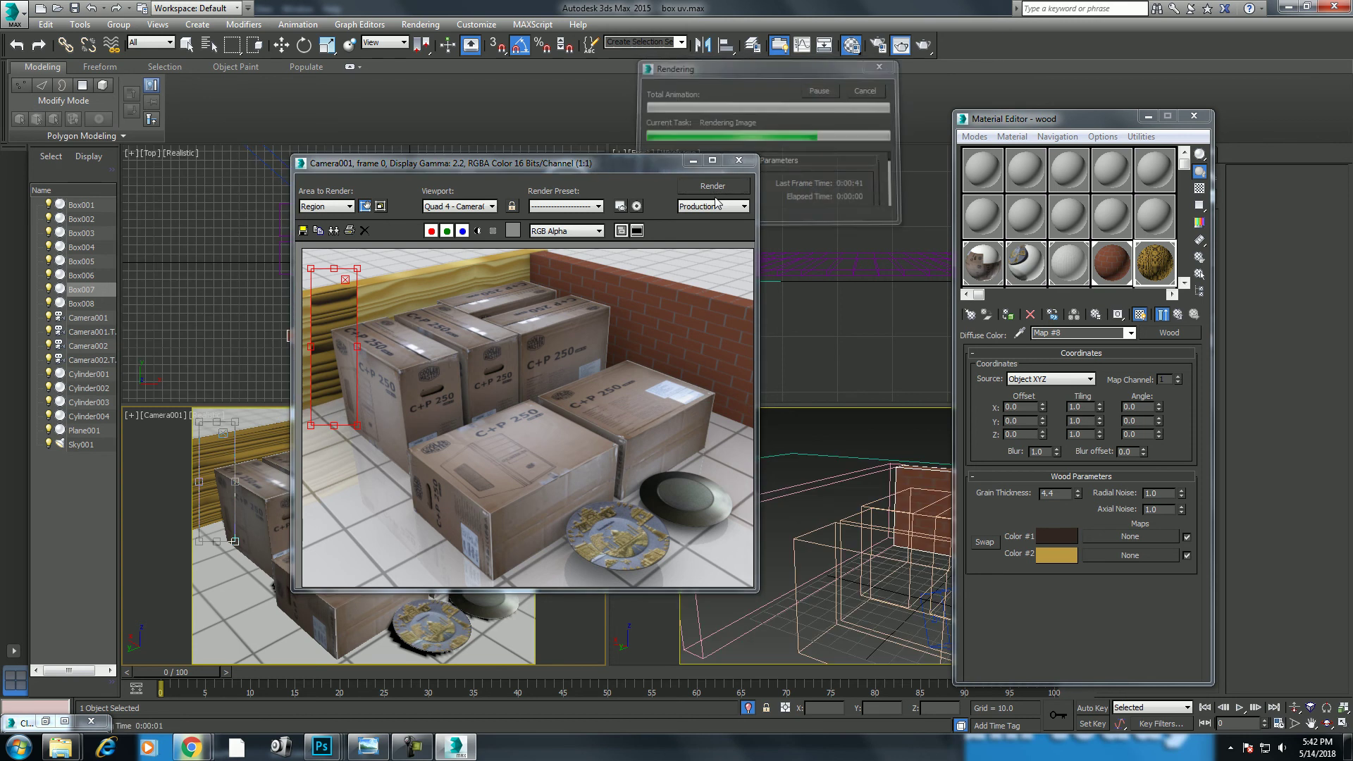
left_click_drag(344, 305, 386, 291)
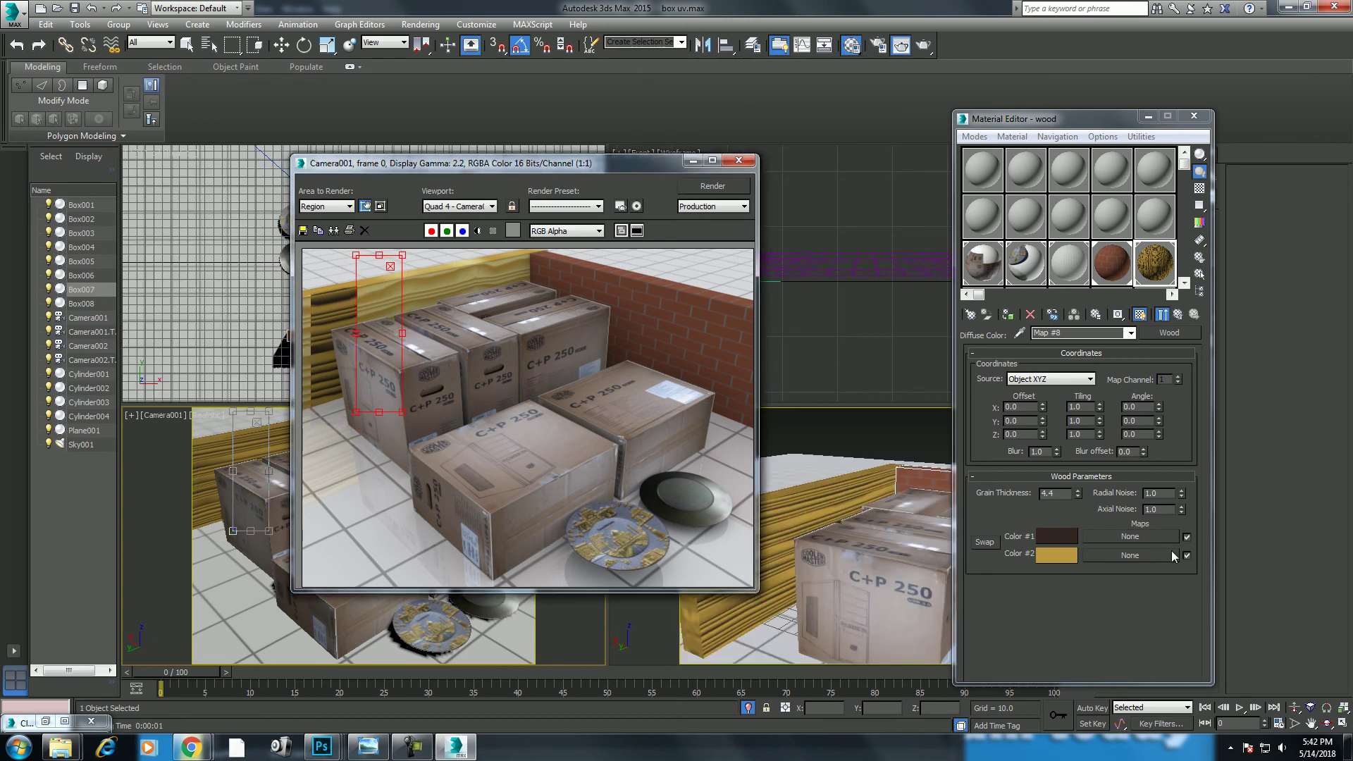
Darken wood Color 2 to value 31 and hue 17, then re-render the region.
left_click(1067, 554)
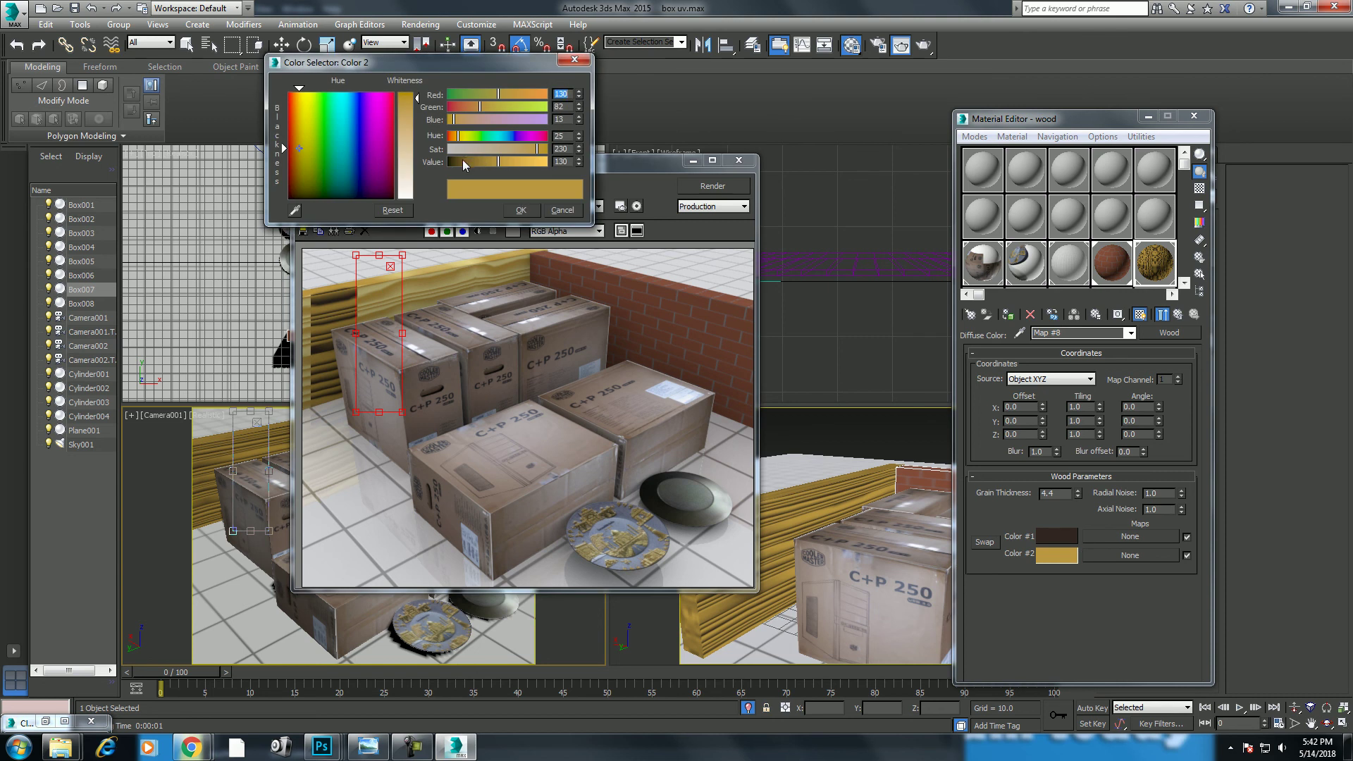
left_click_drag(463, 160, 459, 162)
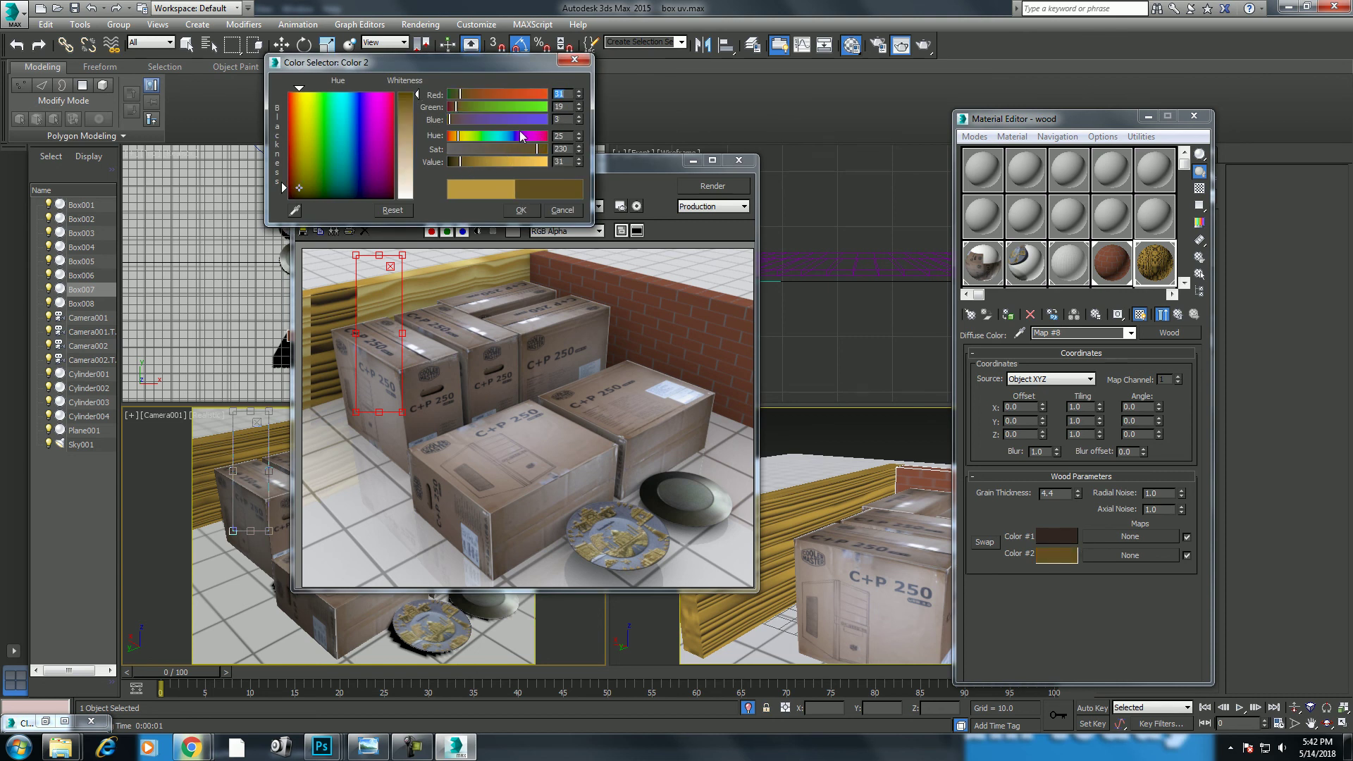
left_click_drag(459, 108, 454, 108)
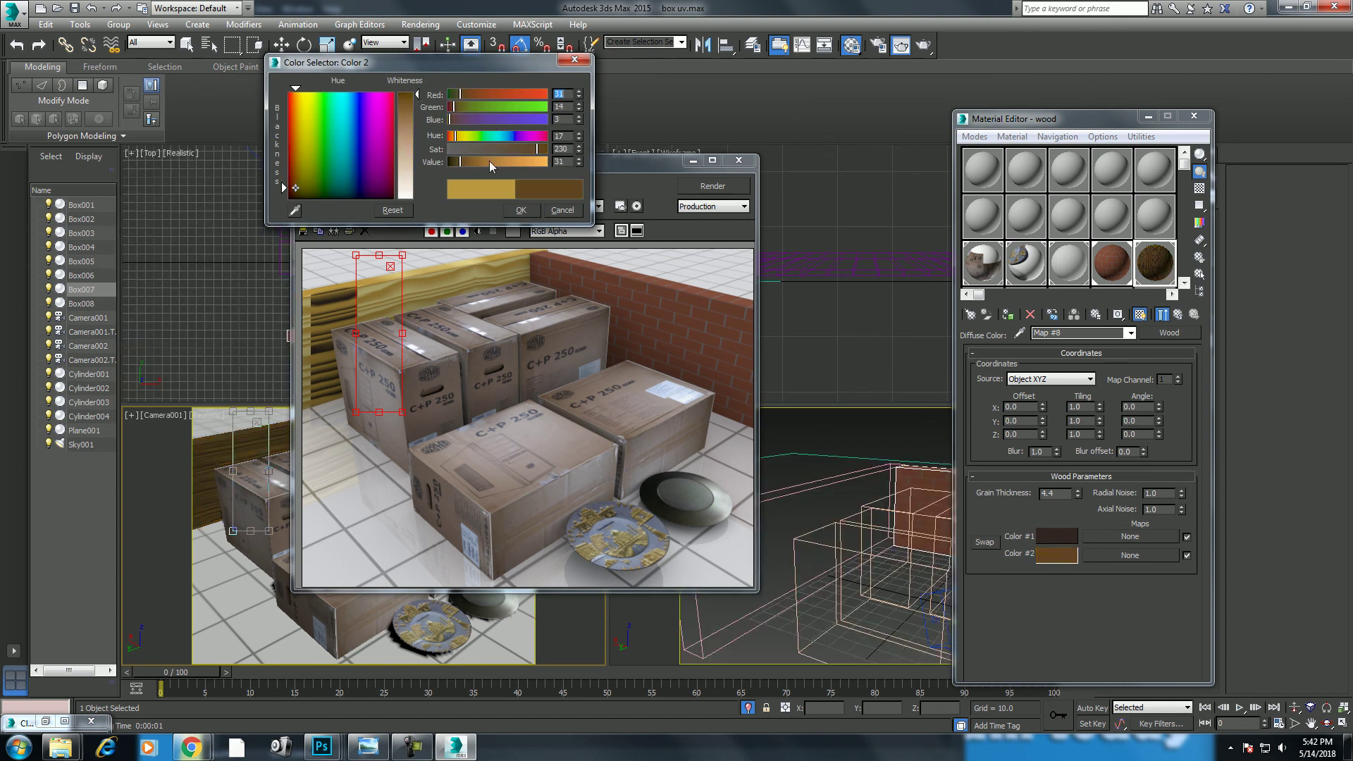
left_click(523, 211)
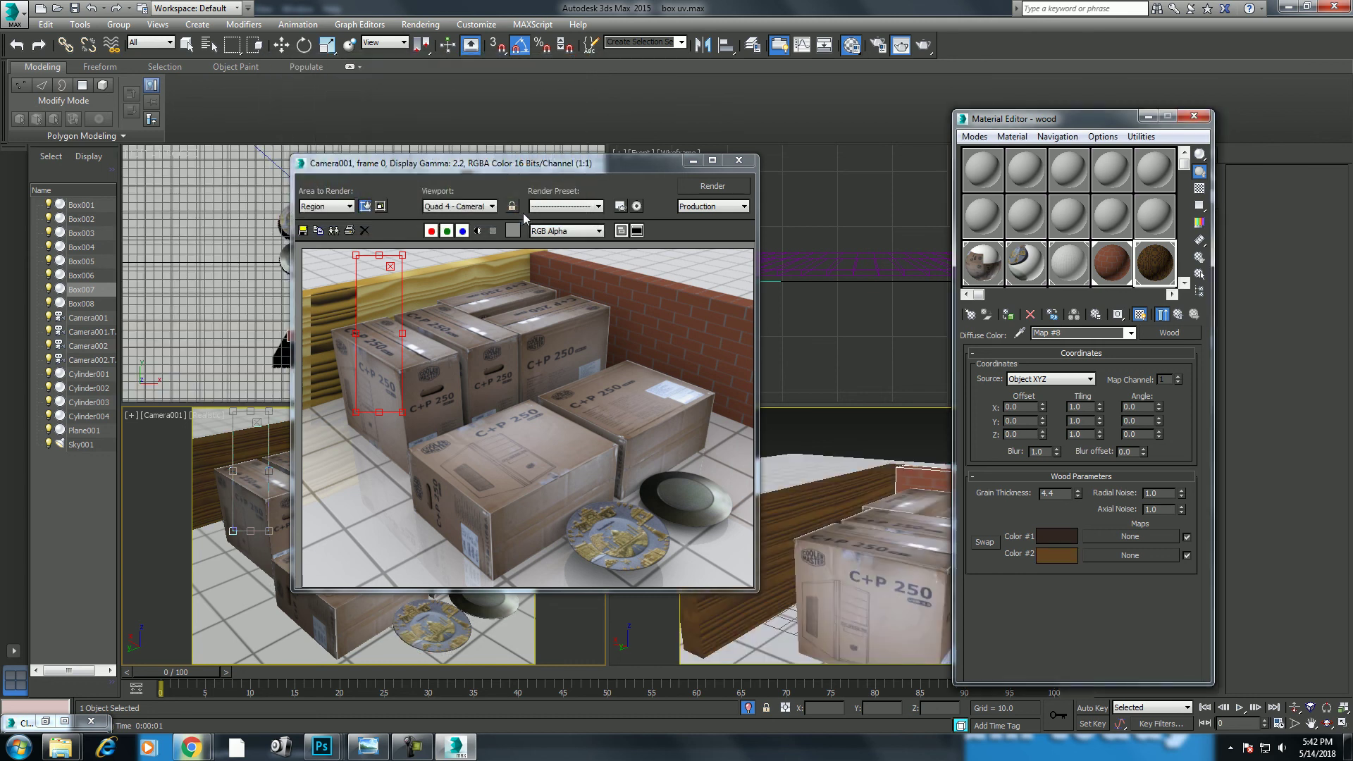
left_click(923, 45)
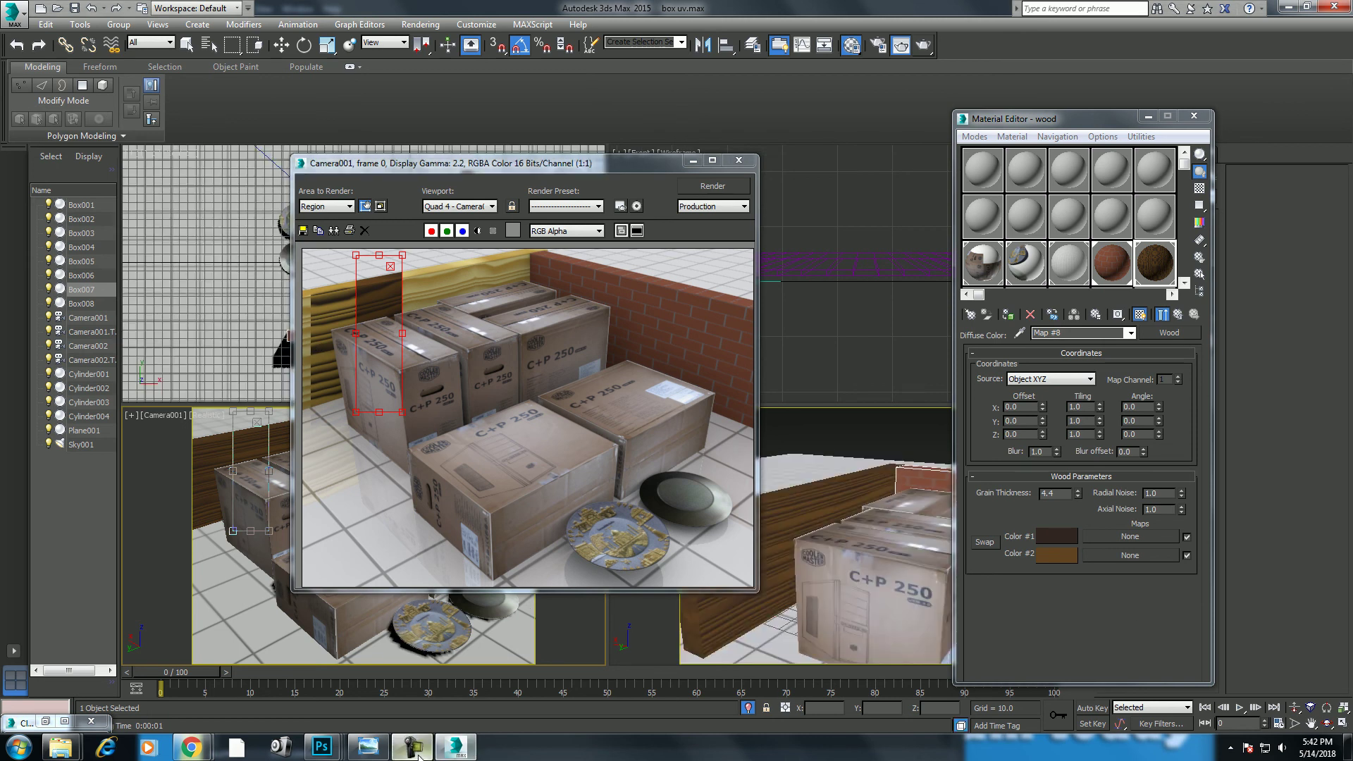
left_click(413, 746)
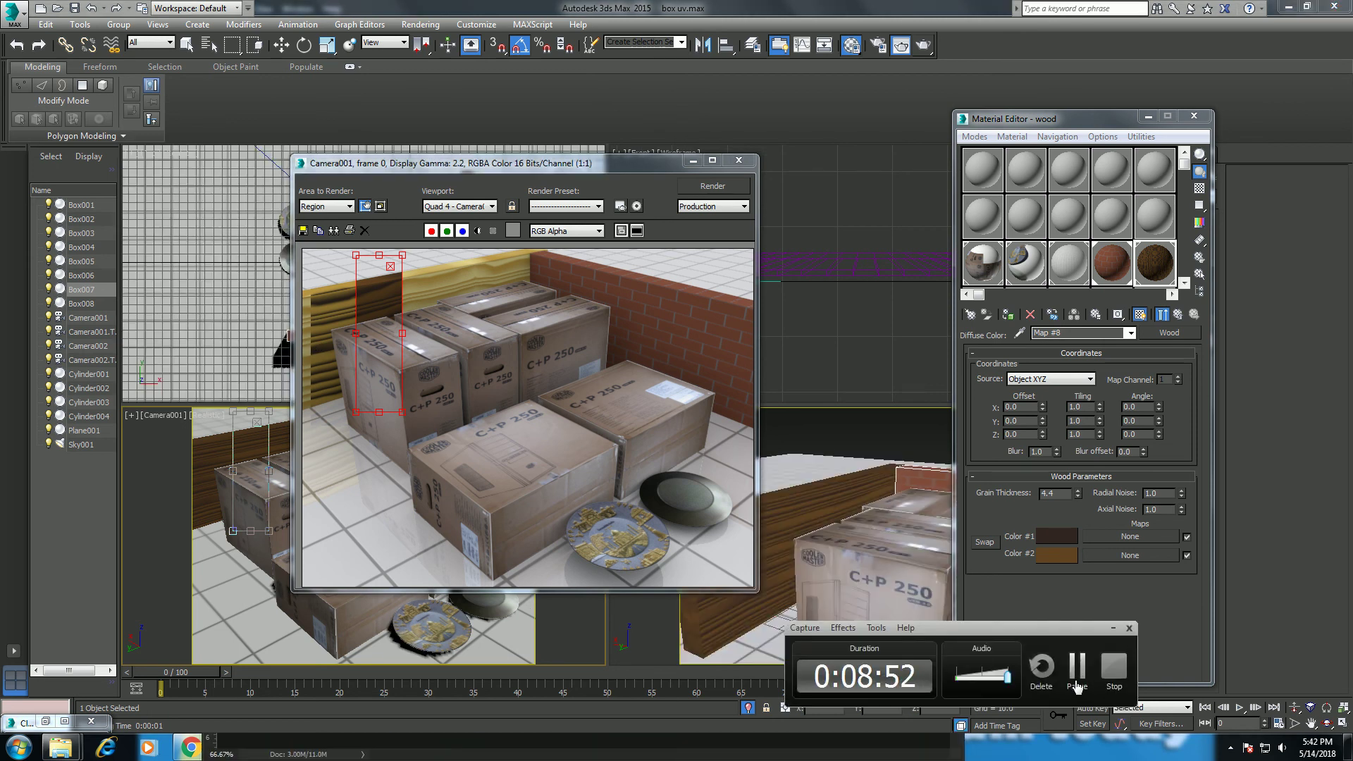